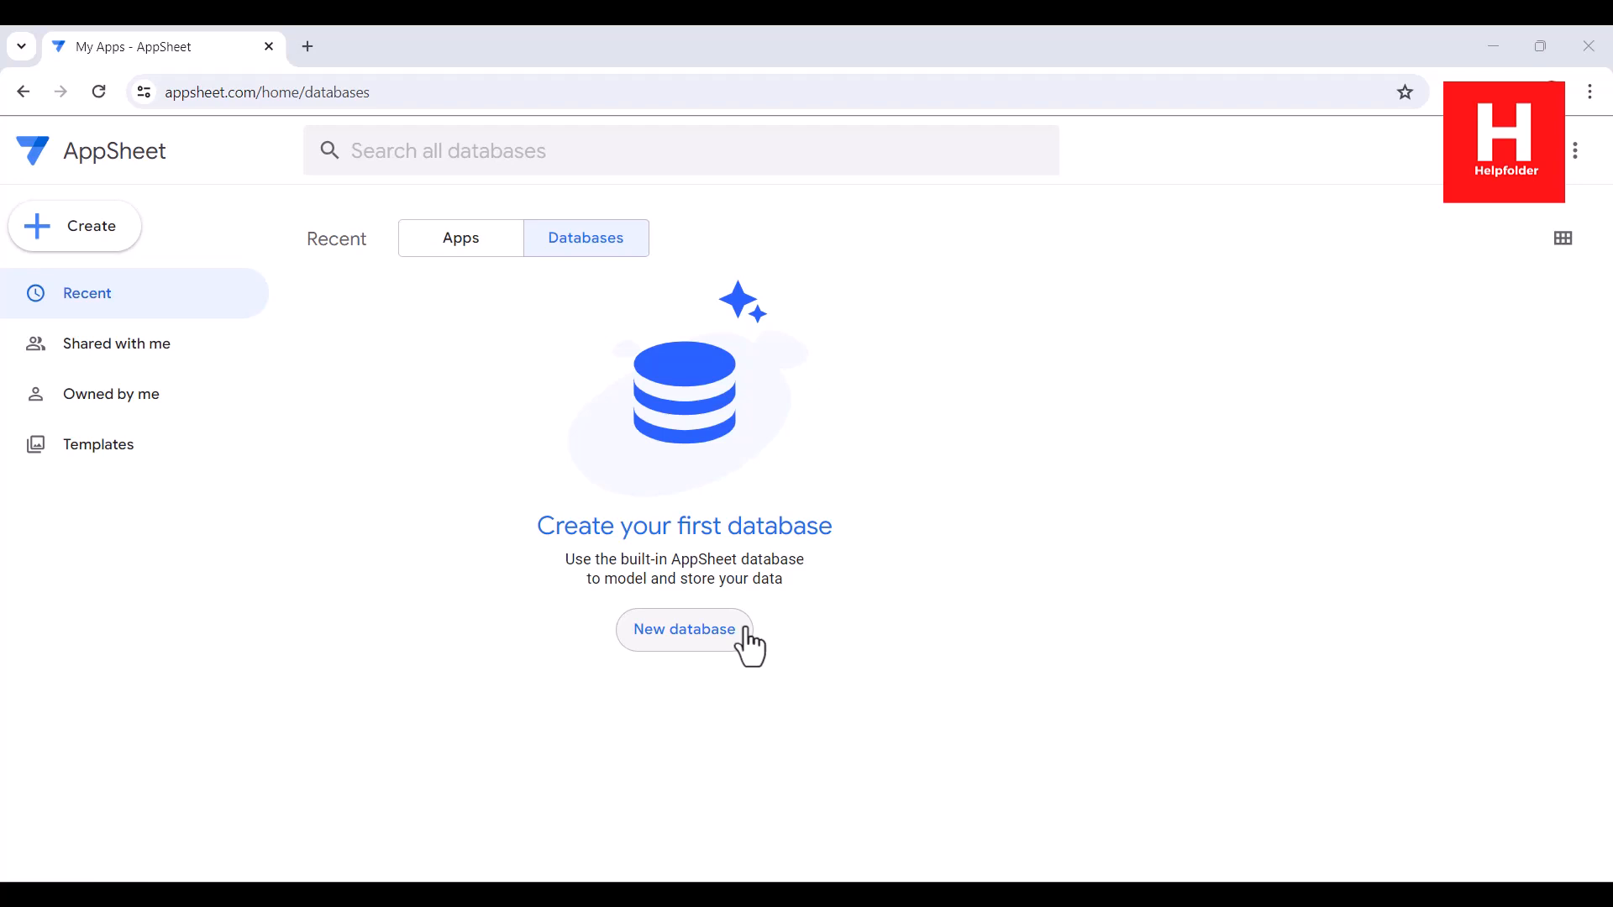
Create a new database and add a blank second table to it
left_click(660, 649)
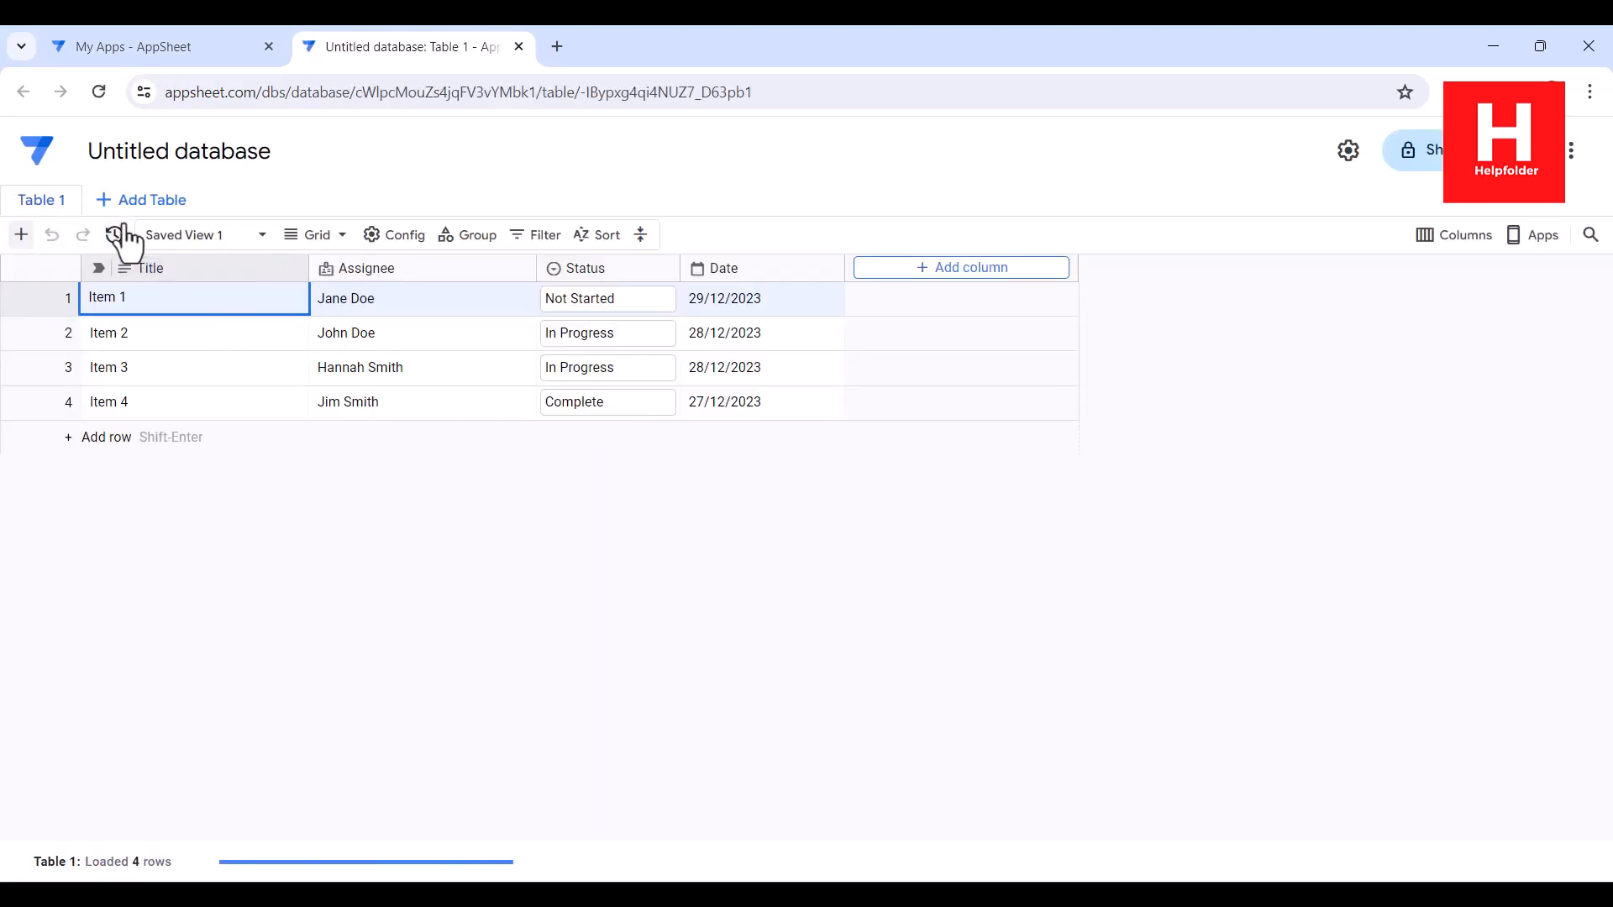
left_click(129, 205)
left_click(231, 246)
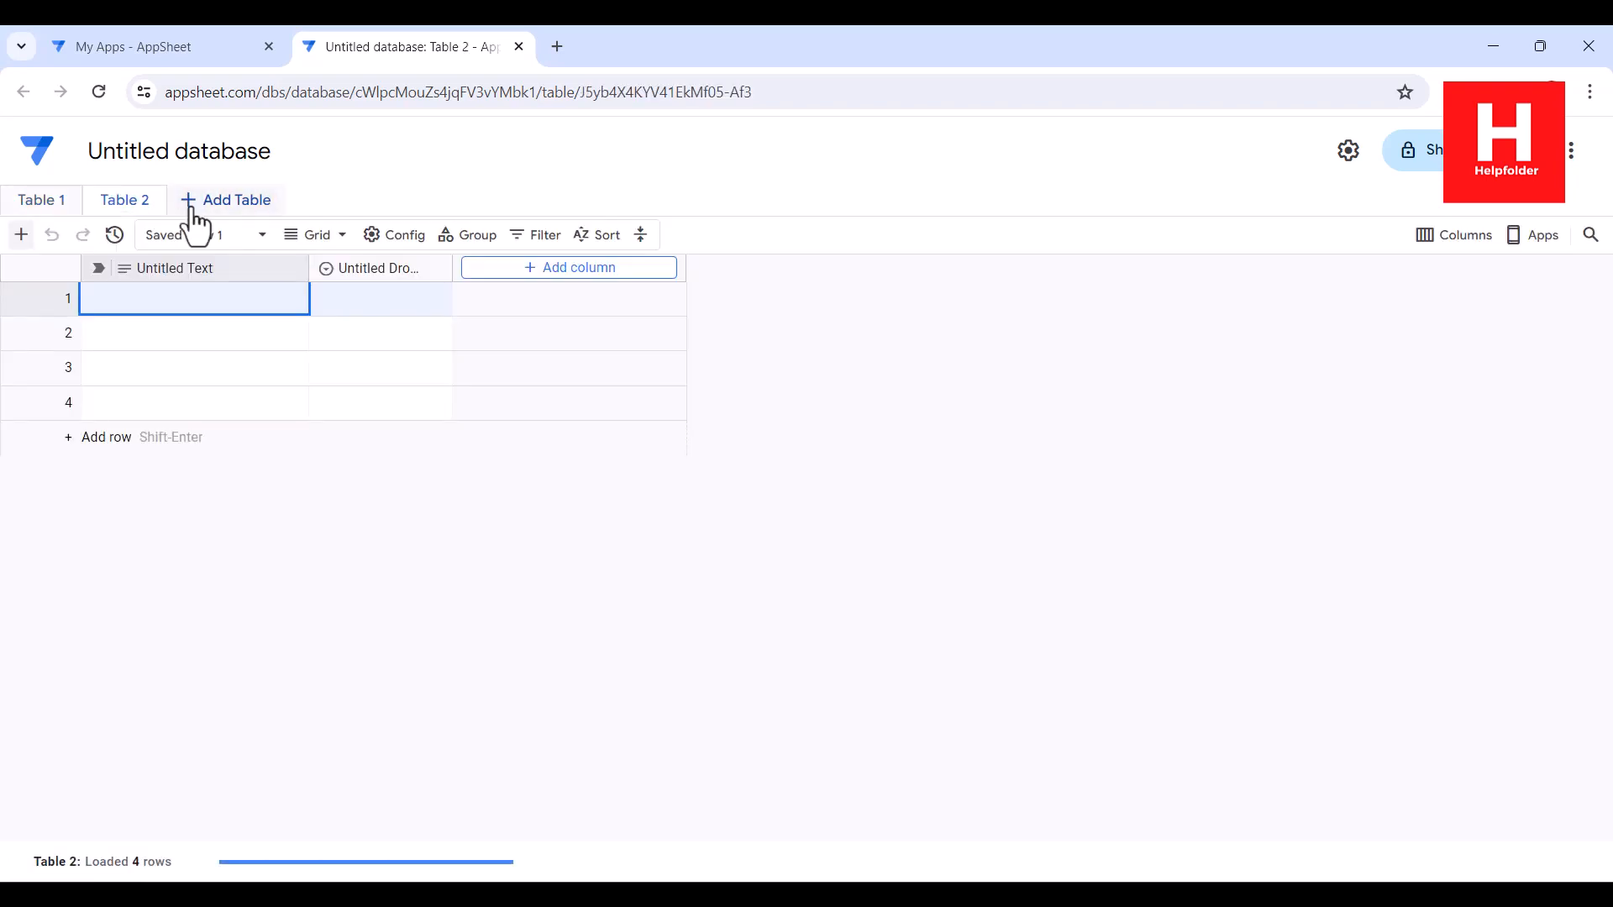
Rename Table 2 as payroll in its table settings and save the change
left_click(158, 203)
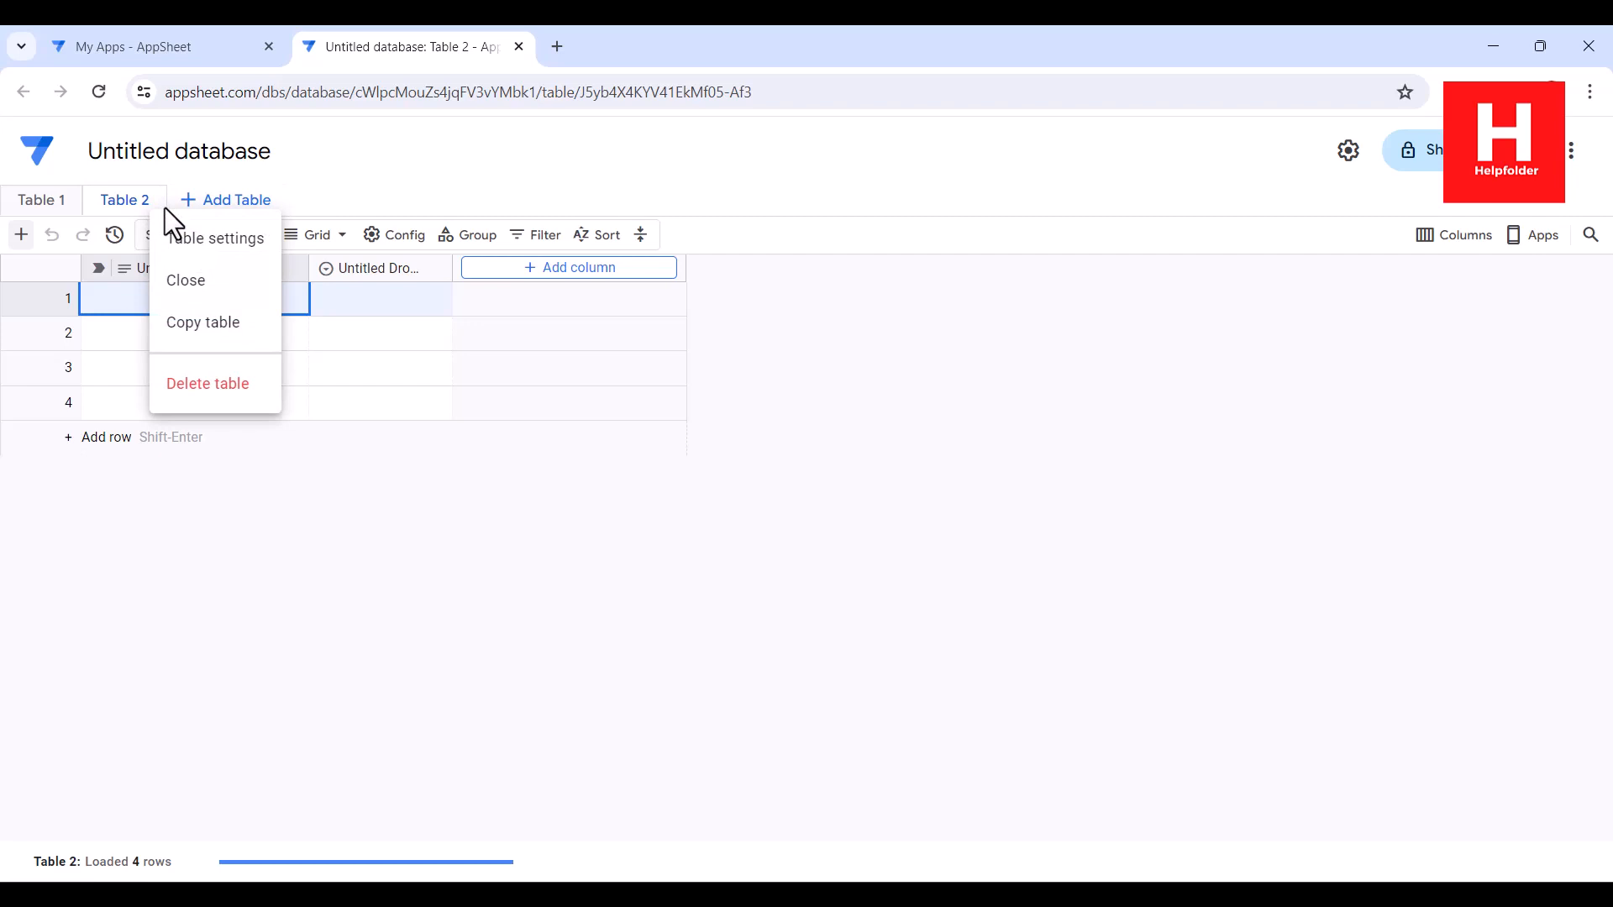
left_click(216, 242)
left_click_drag(588, 349, 463, 343)
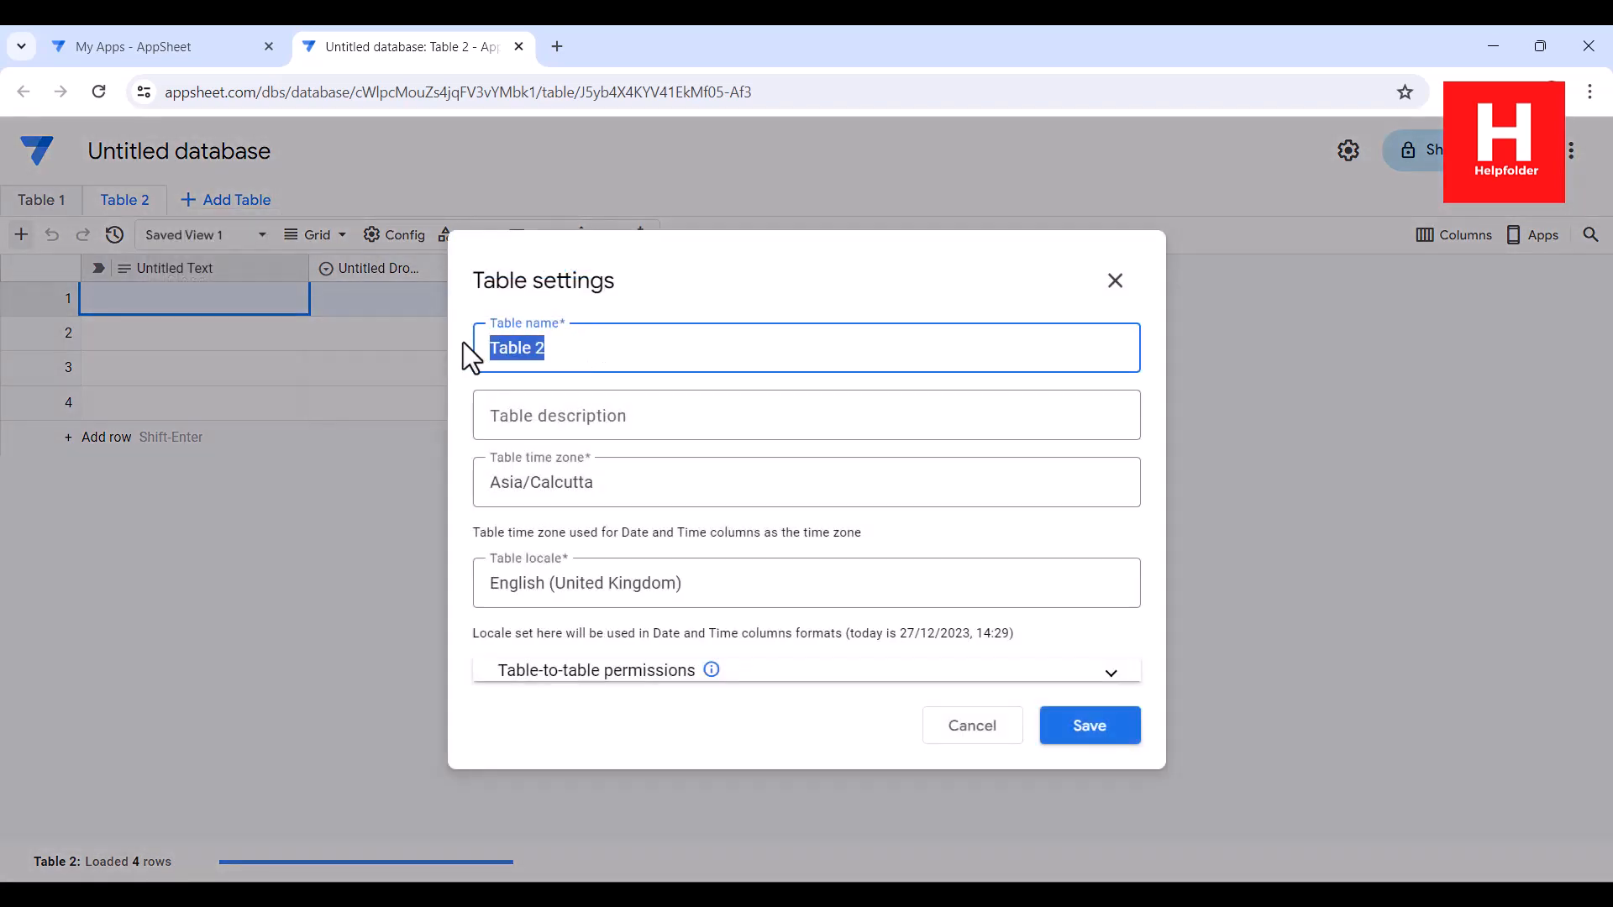
type("payroll")
left_click(1083, 739)
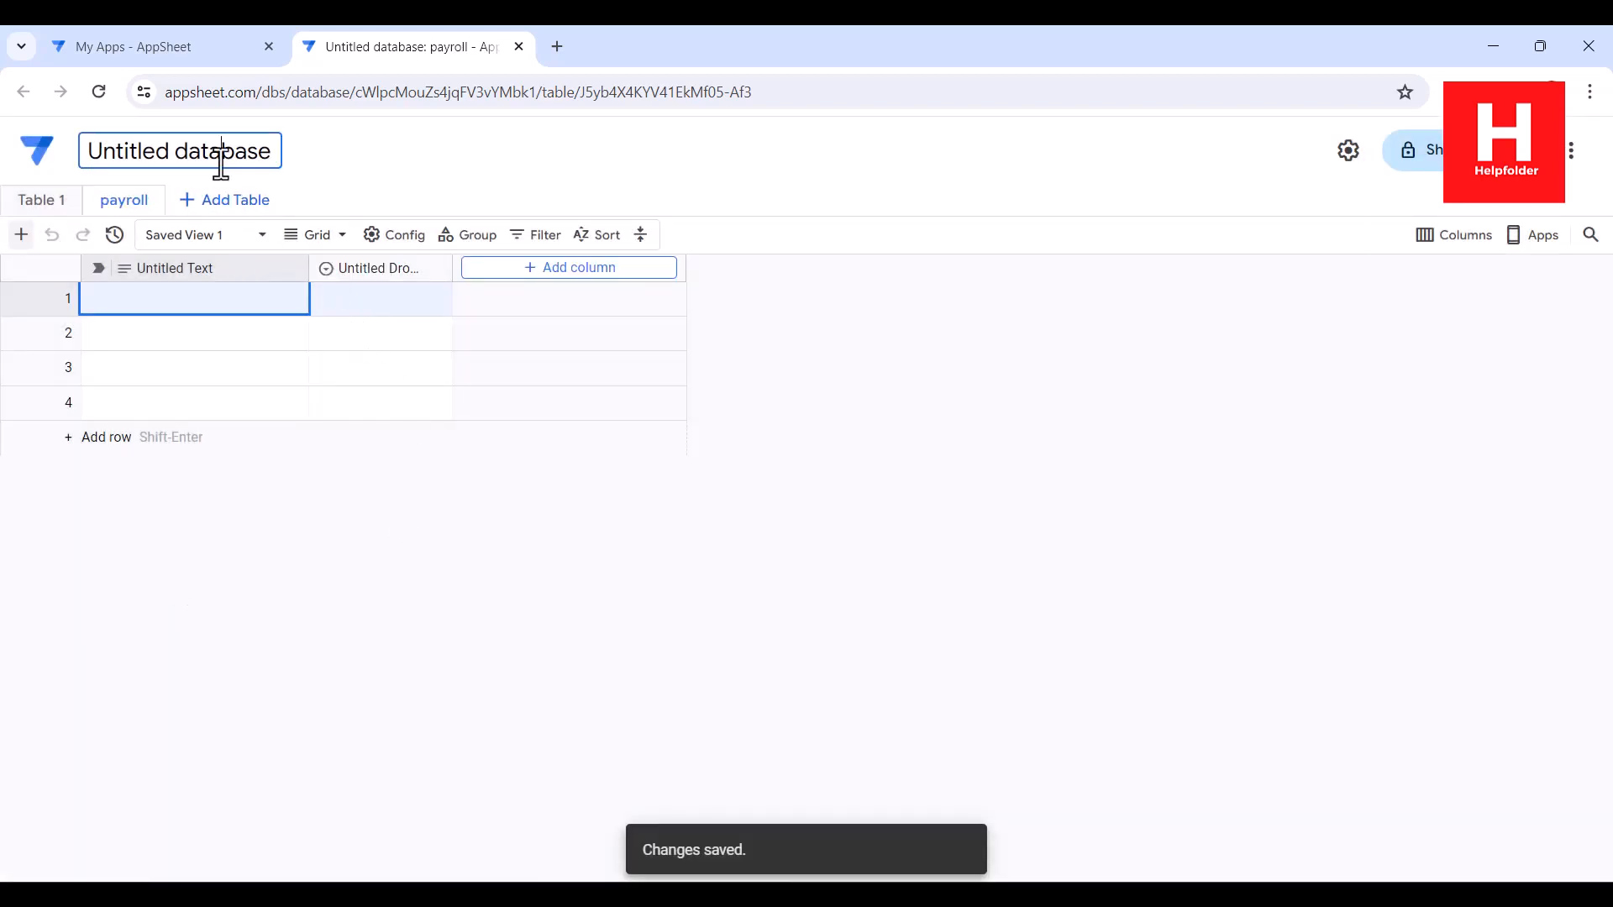
Rename the untitled database as mydb
left_click_drag(263, 158, 23, 168)
key("BackSpace")
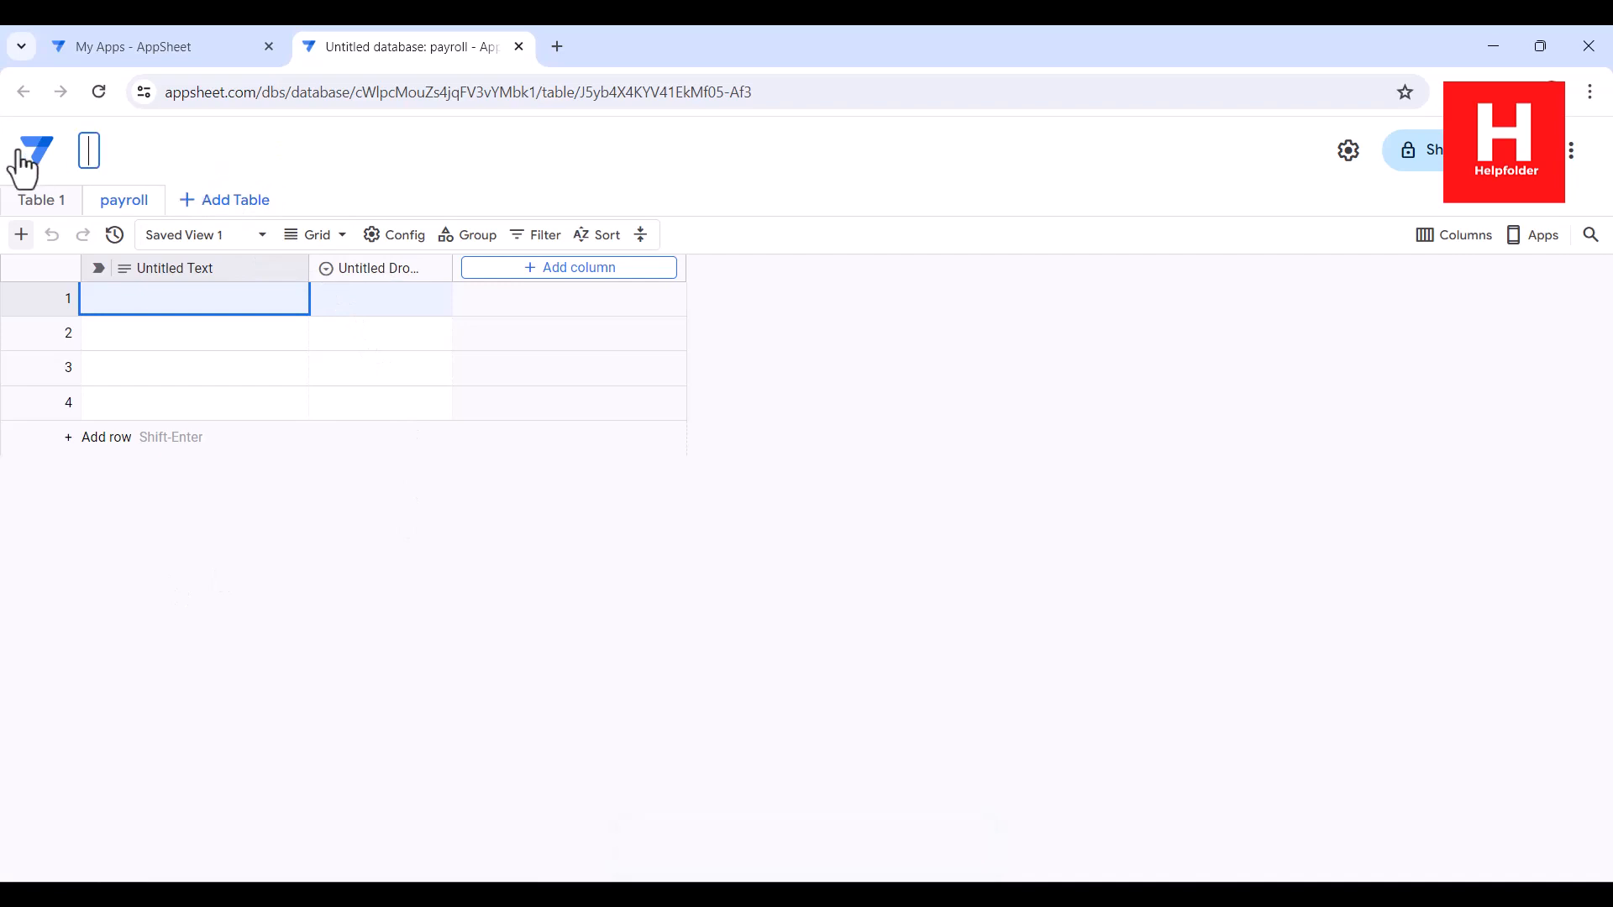
type("mydb")
left_click(299, 139)
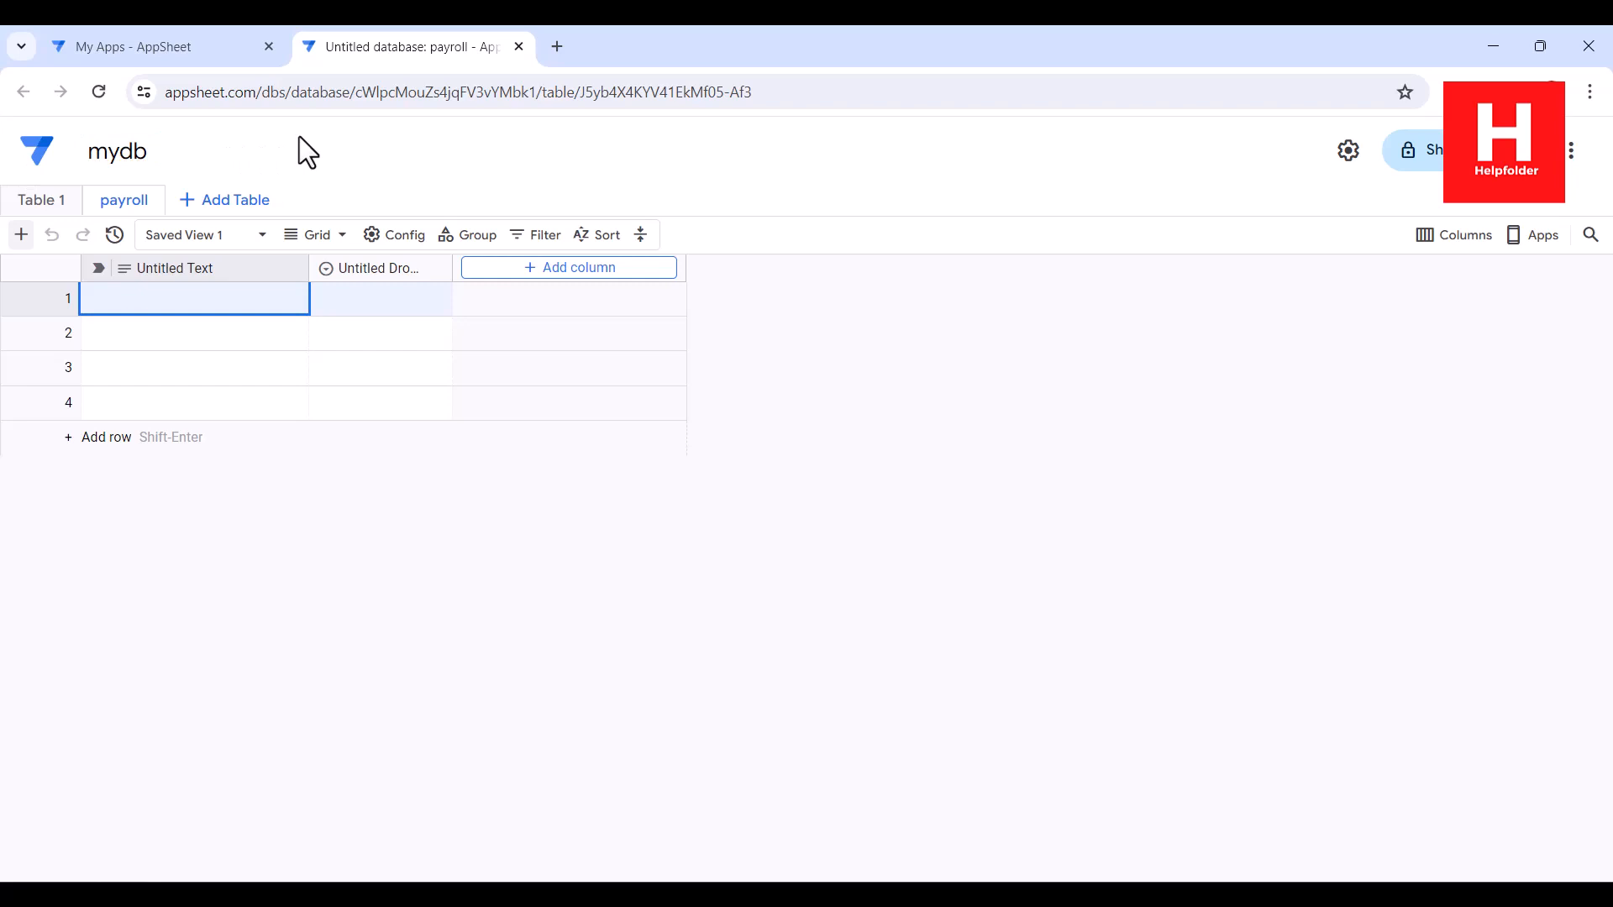
Delete the untitled dropdown column from the payroll table
left_click(430, 270)
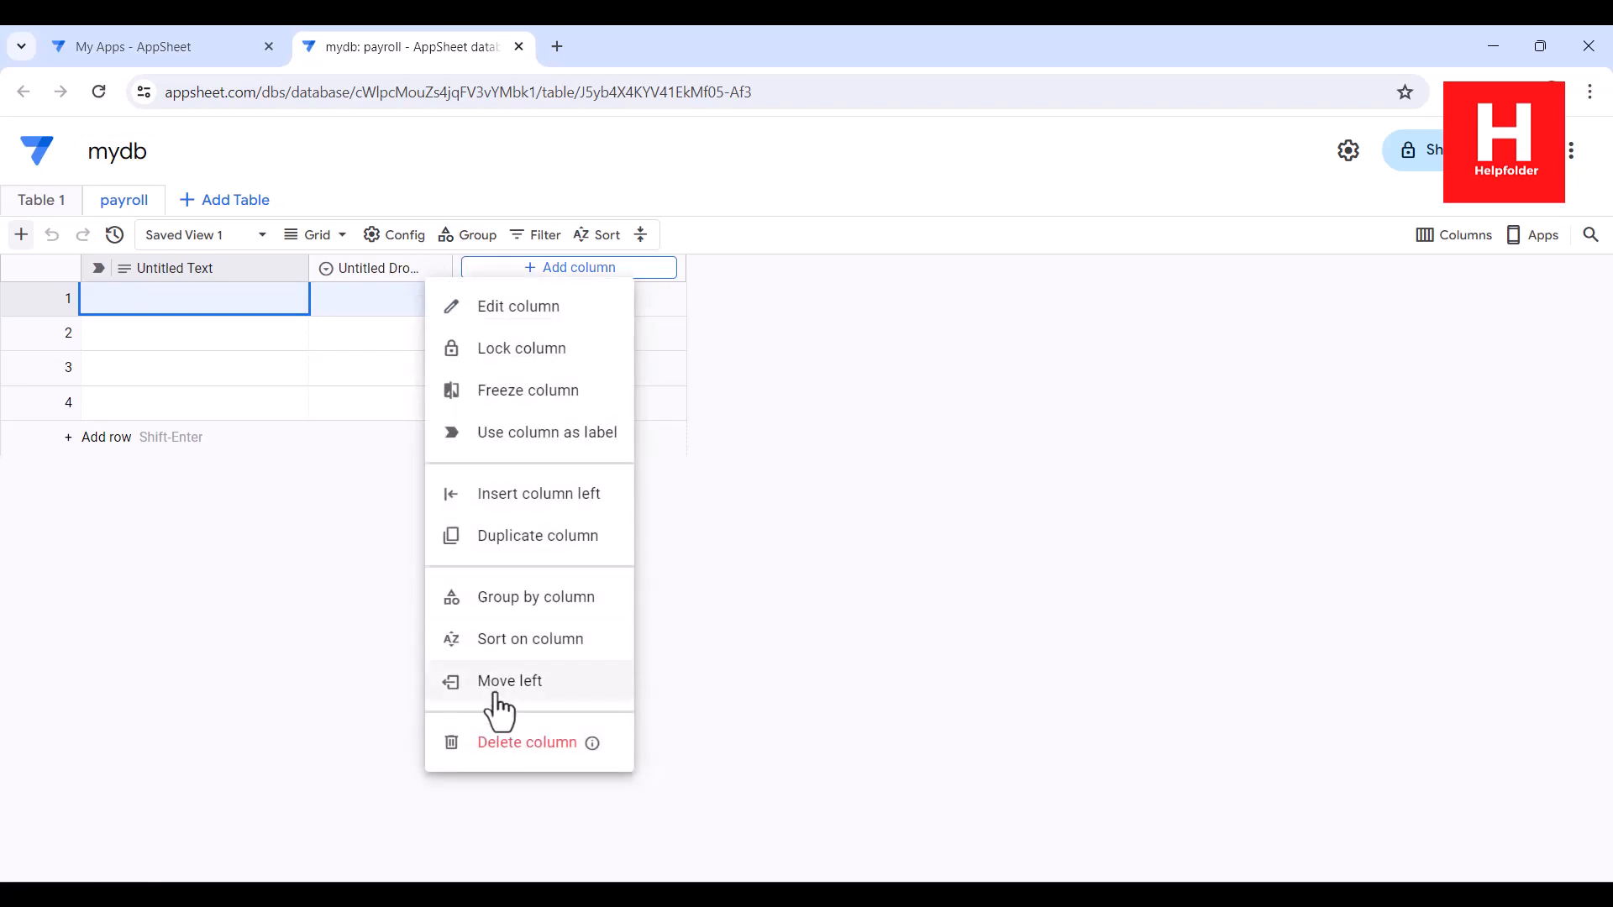
left_click(506, 748)
left_click(964, 548)
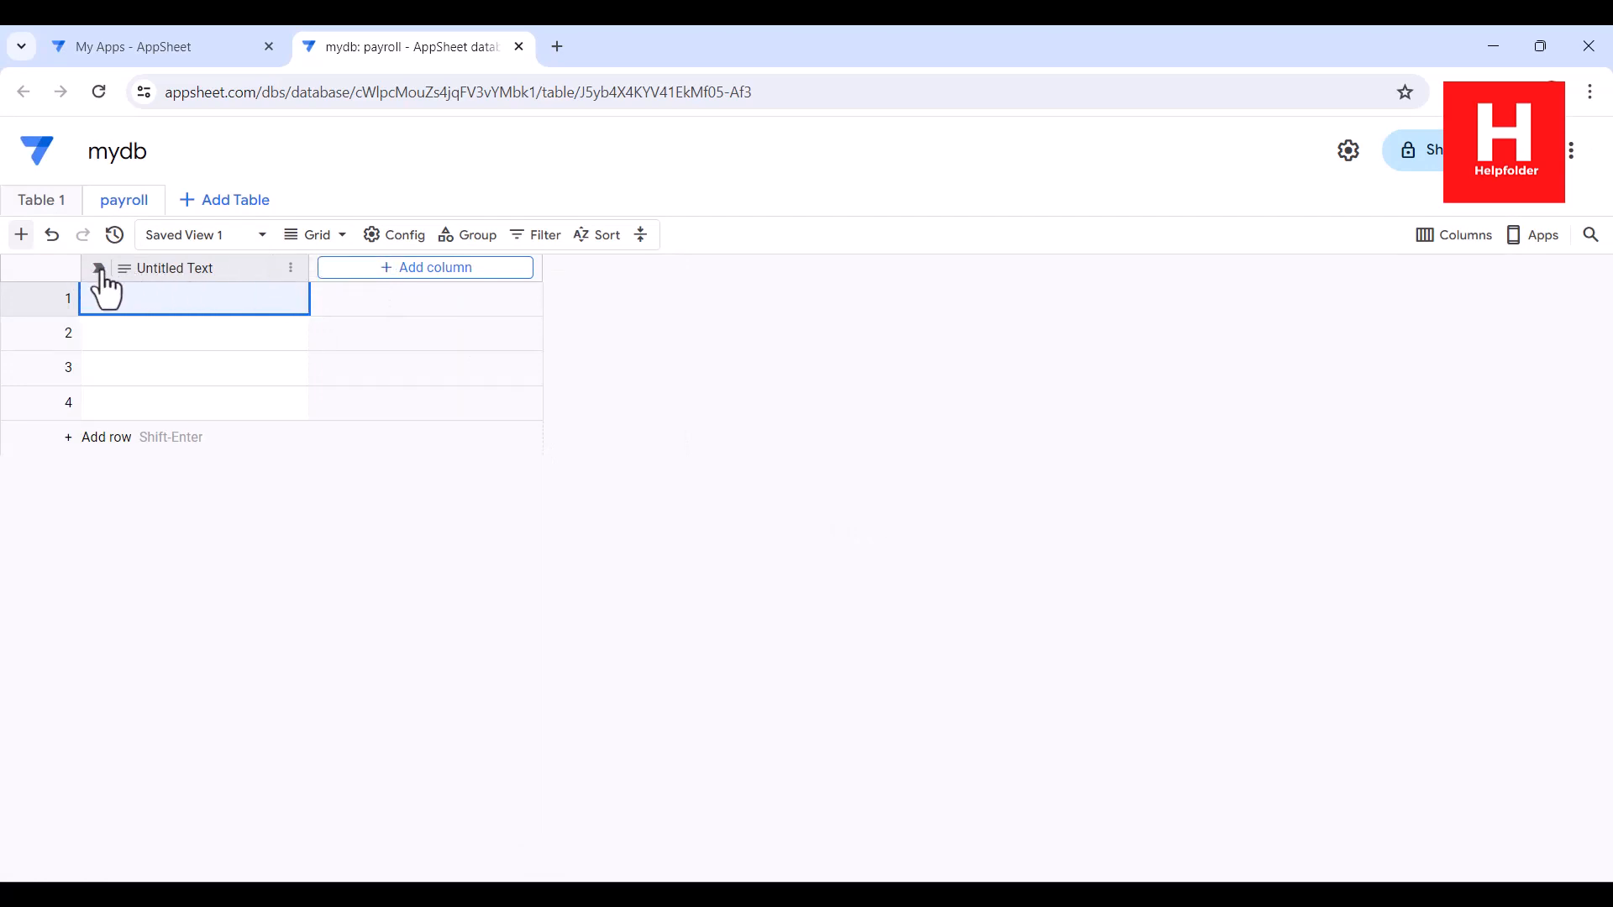
Try to delete the Untitled Text column from the payroll table
left_click(290, 269)
left_click(382, 647)
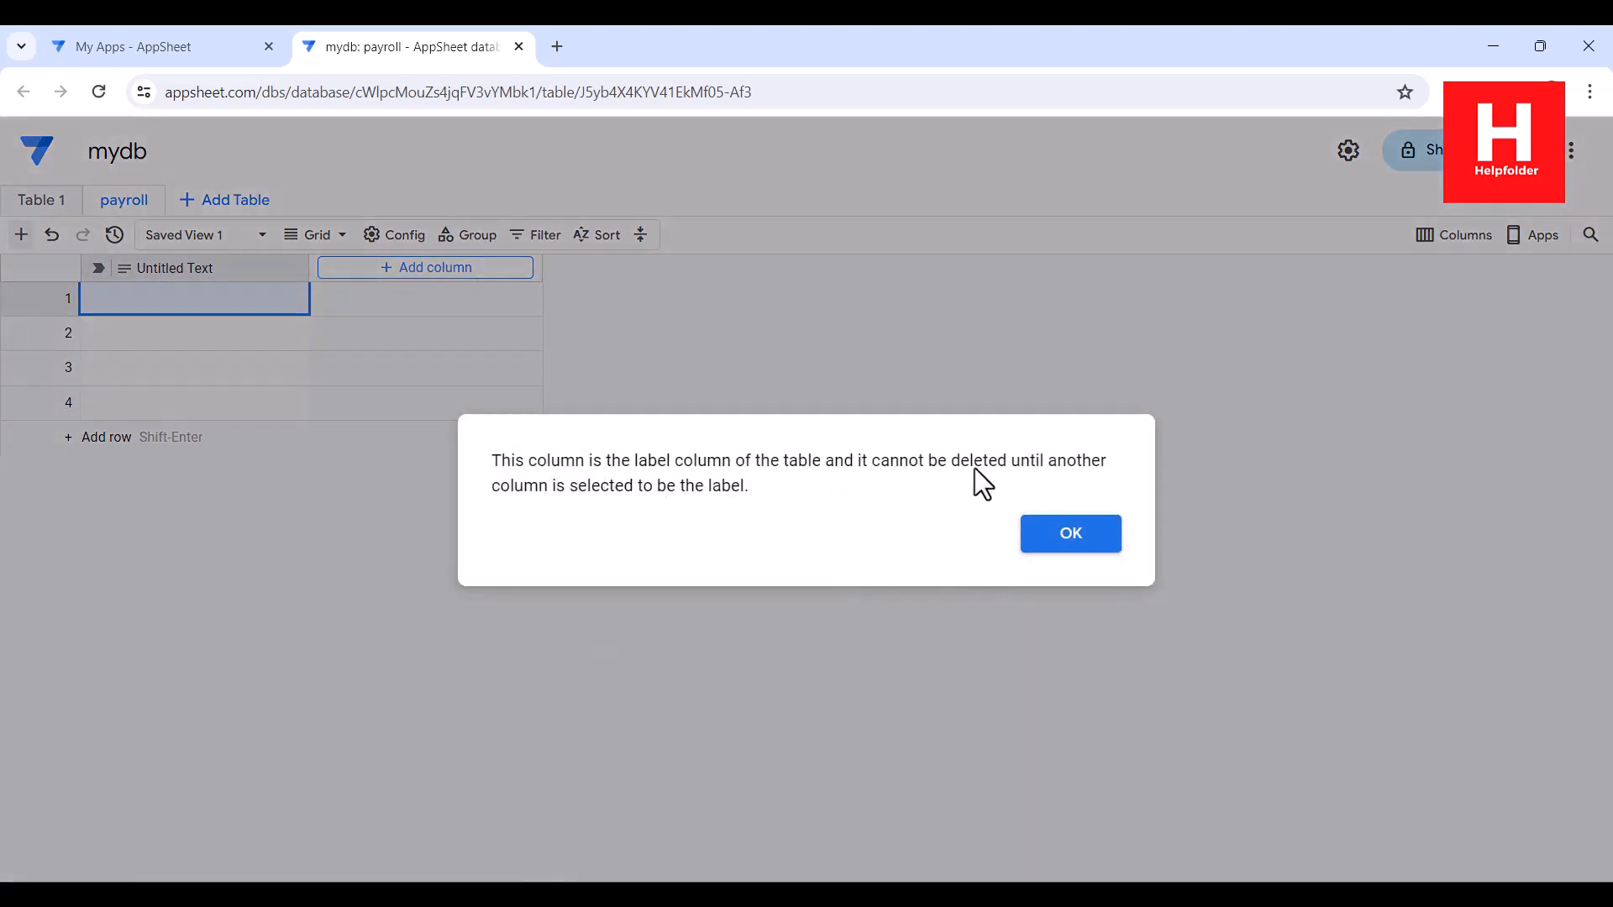
left_click(1079, 546)
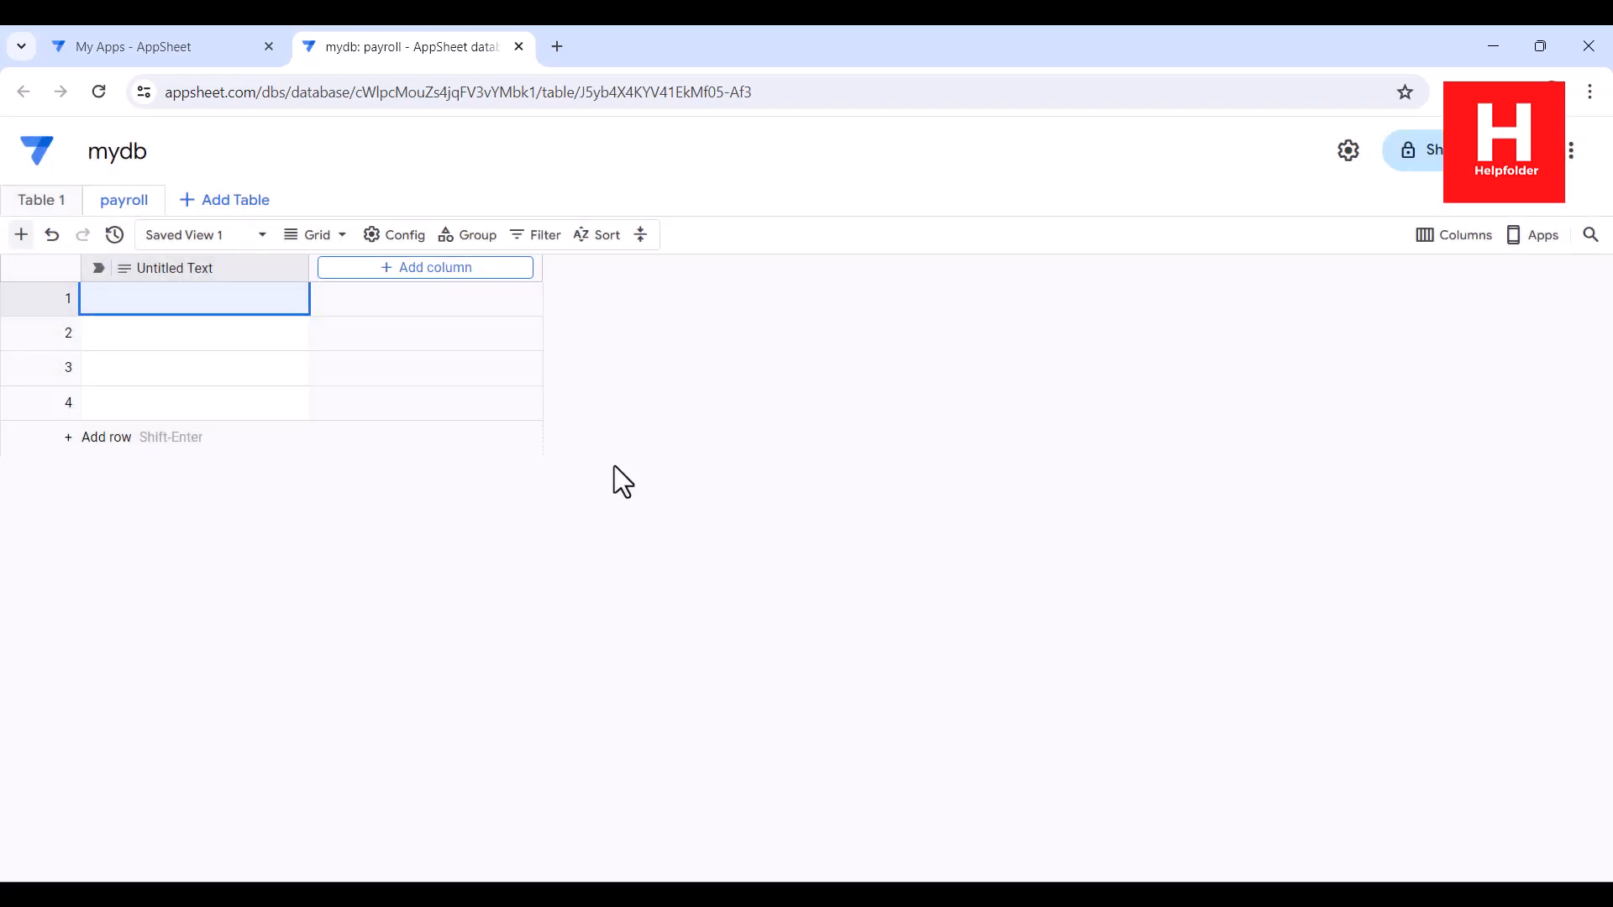
Add a Number column named ID to the payroll table and make it the label column in place of Untitled Text
left_click(436, 275)
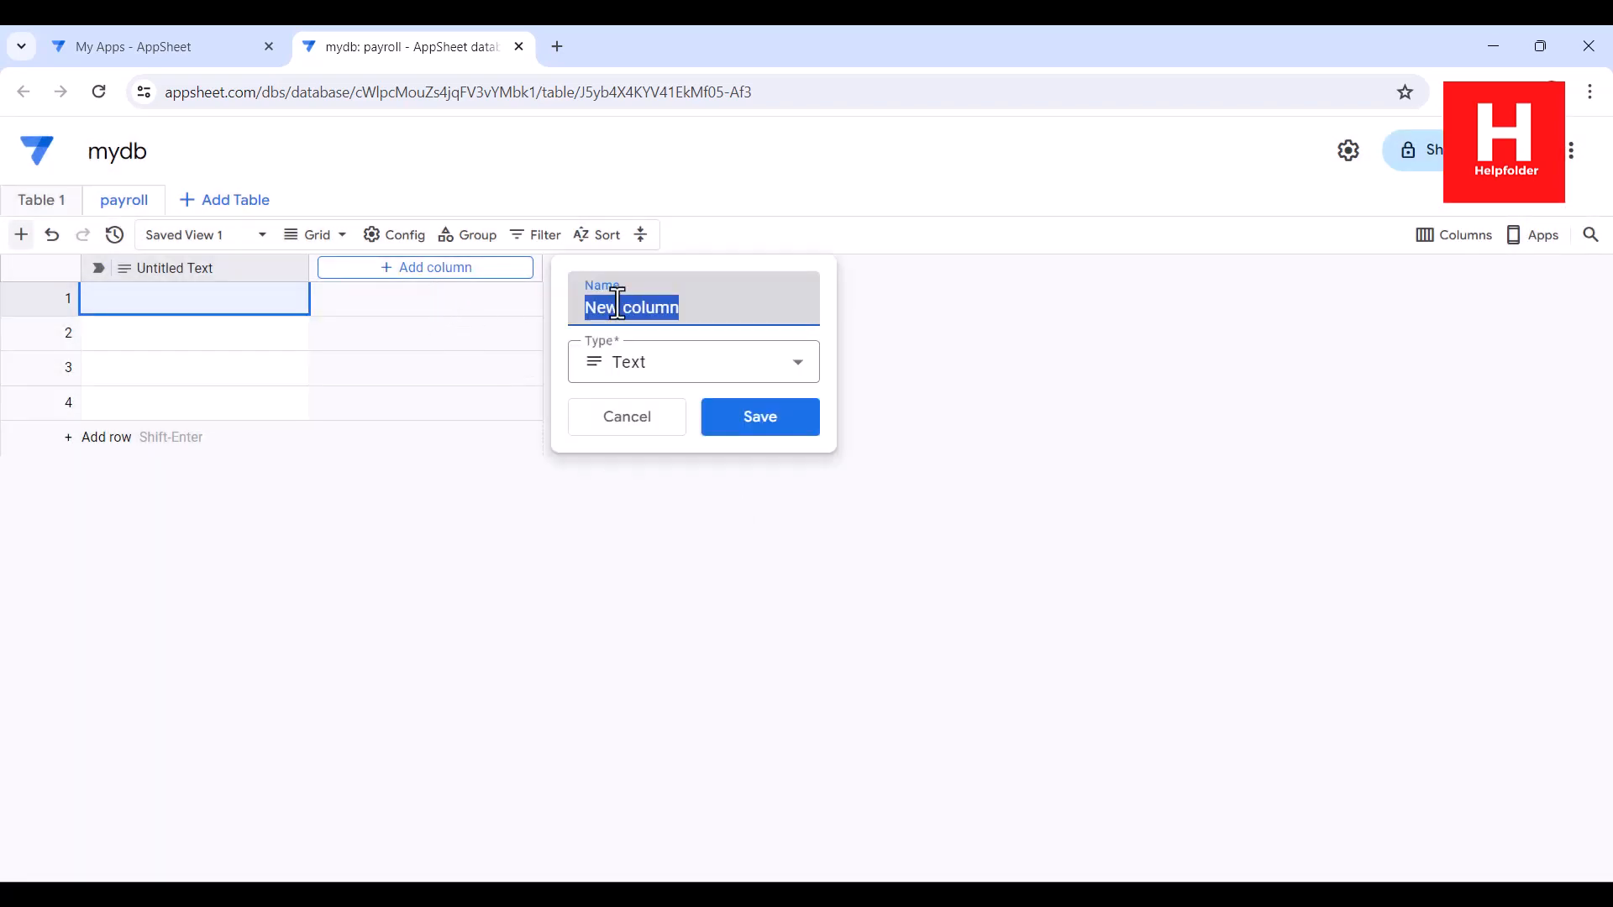
key("BackSpace")
type("ID")
left_click(676, 374)
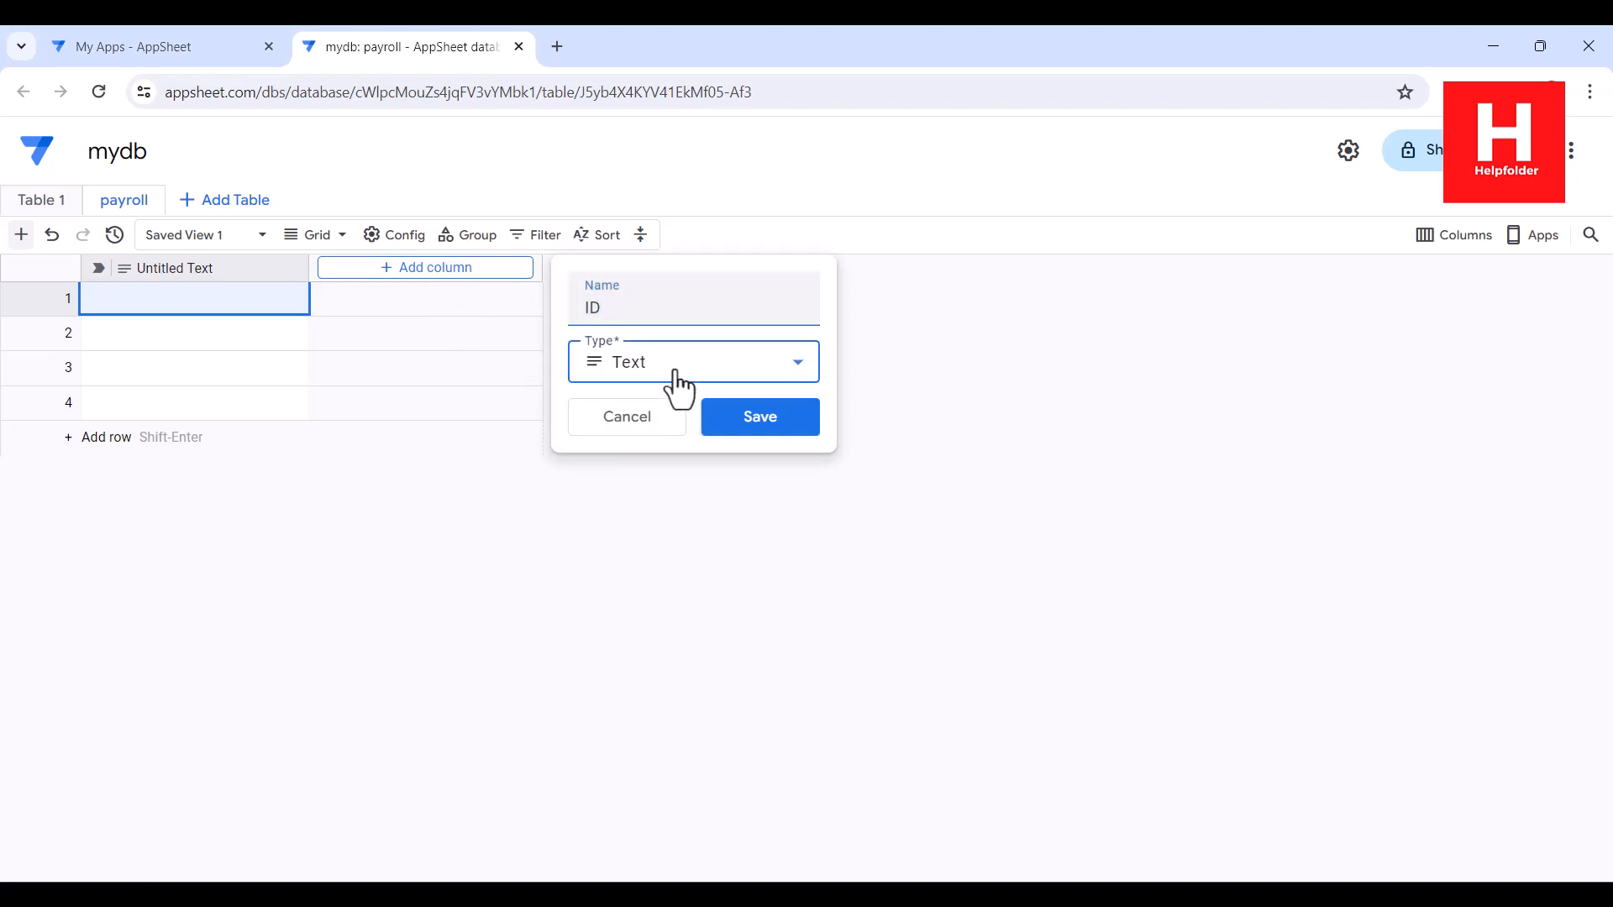
left_click(659, 647)
left_click(741, 411)
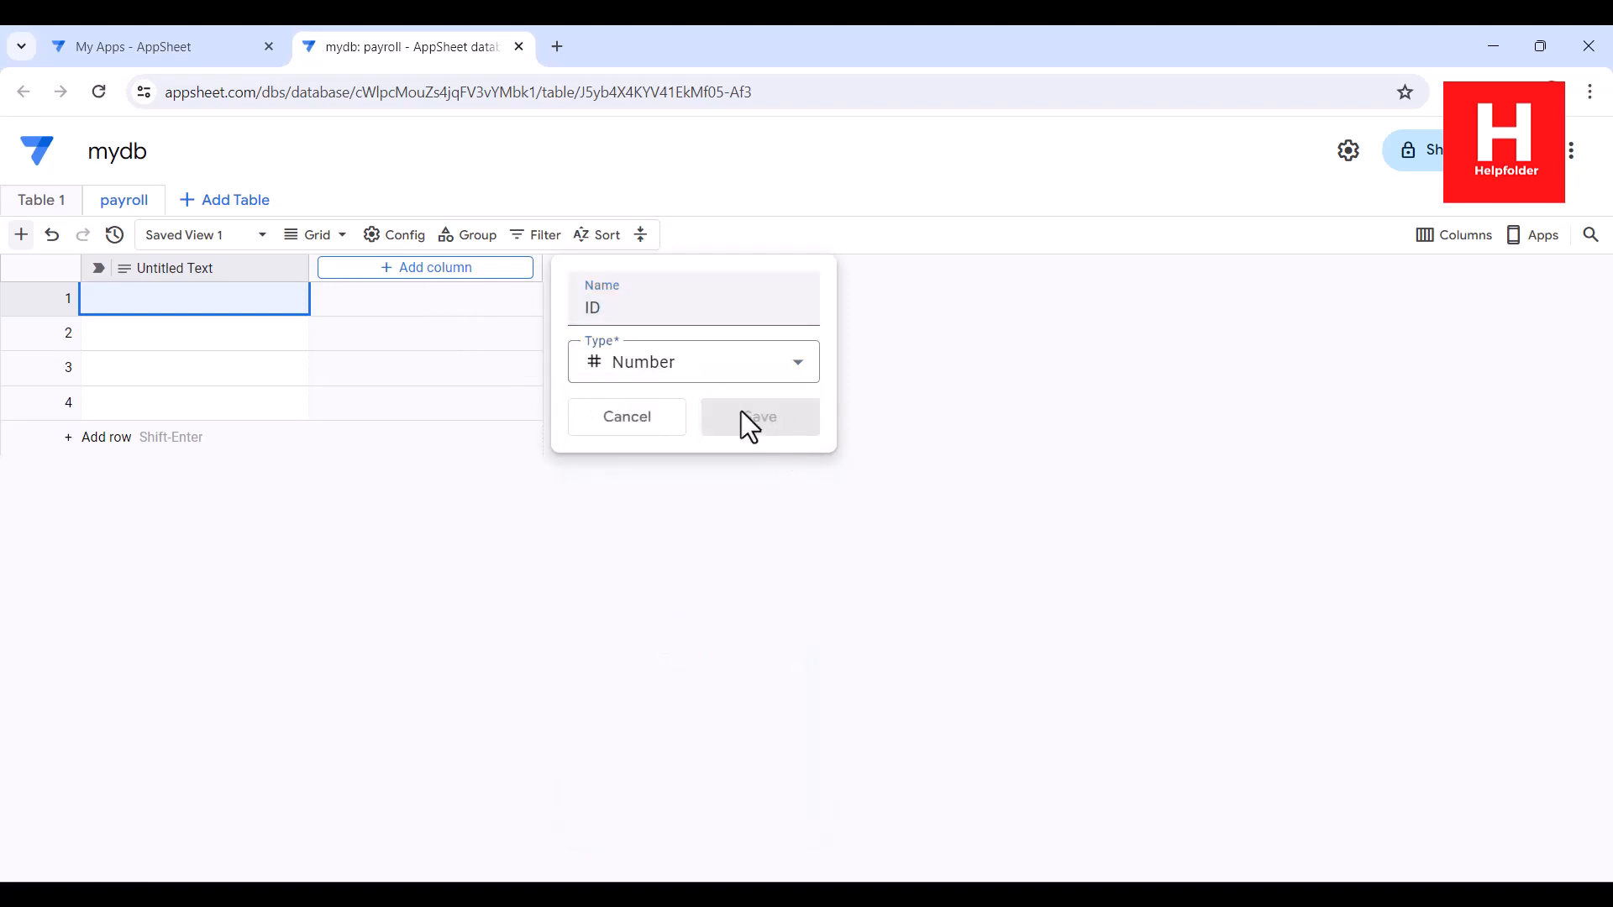
left_click(392, 271)
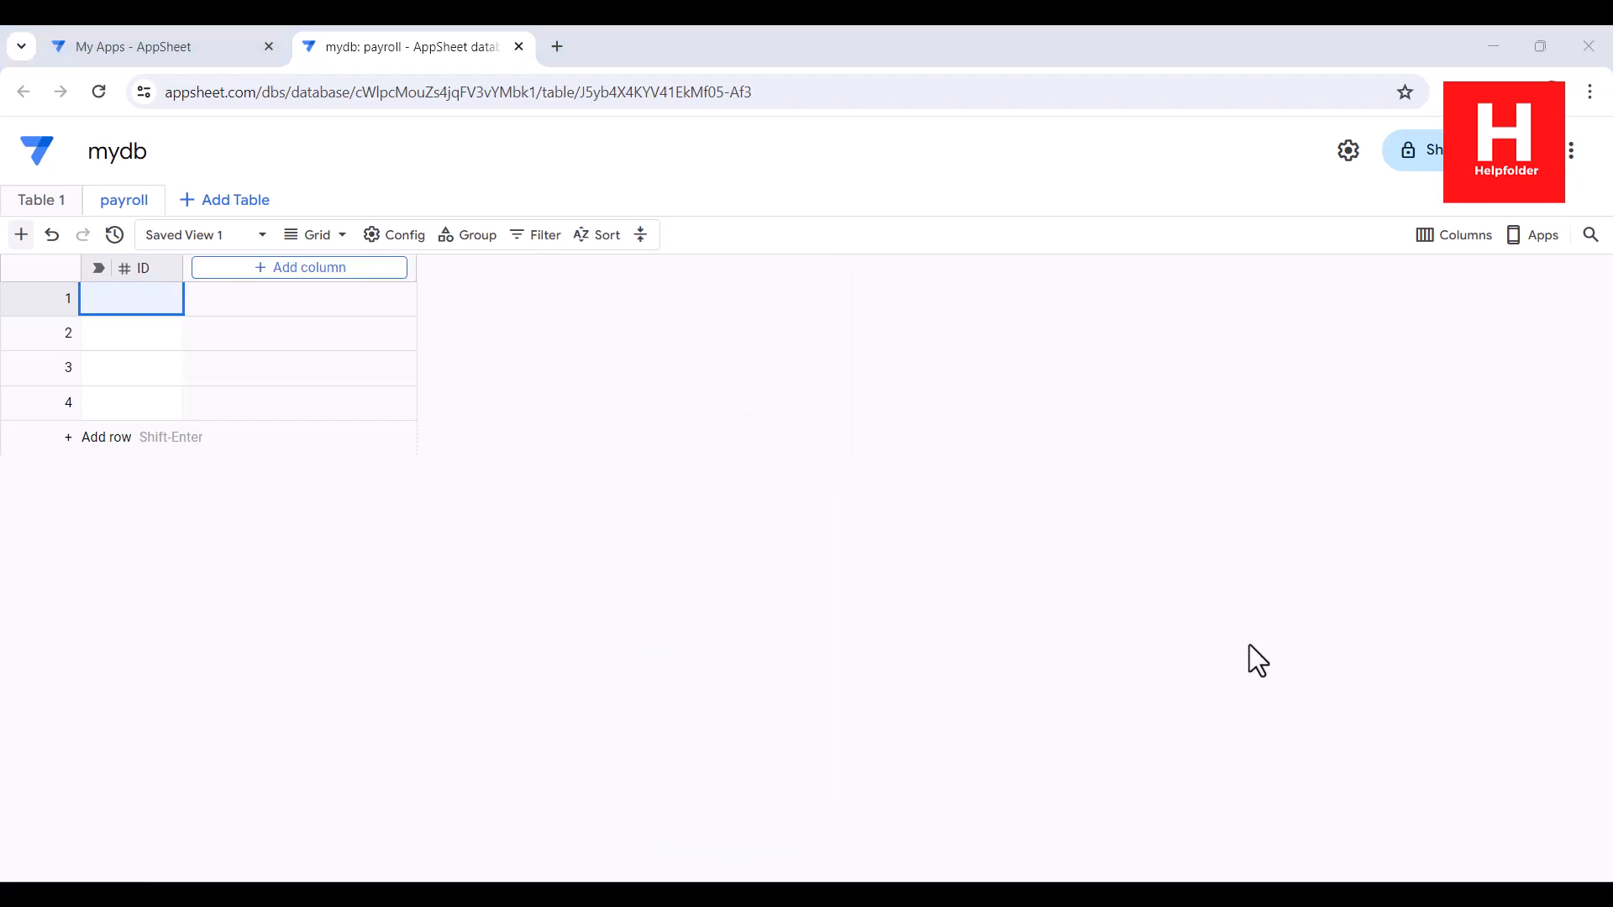
Add a column called Name to the payroll table, keeping the Text type
left_click(220, 269)
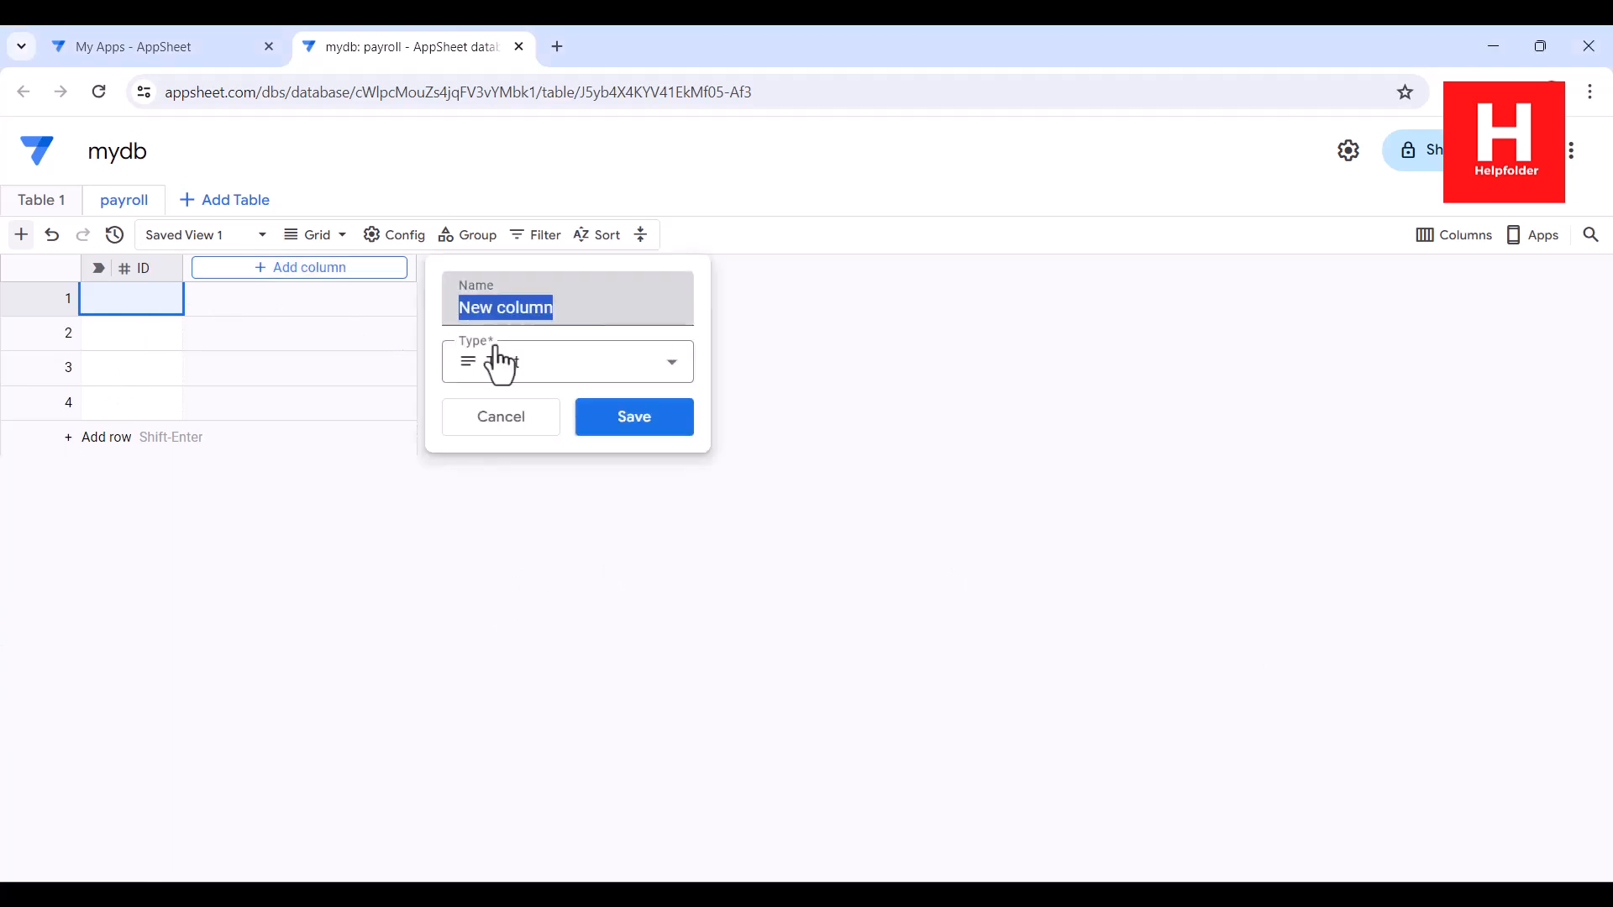
type("Name")
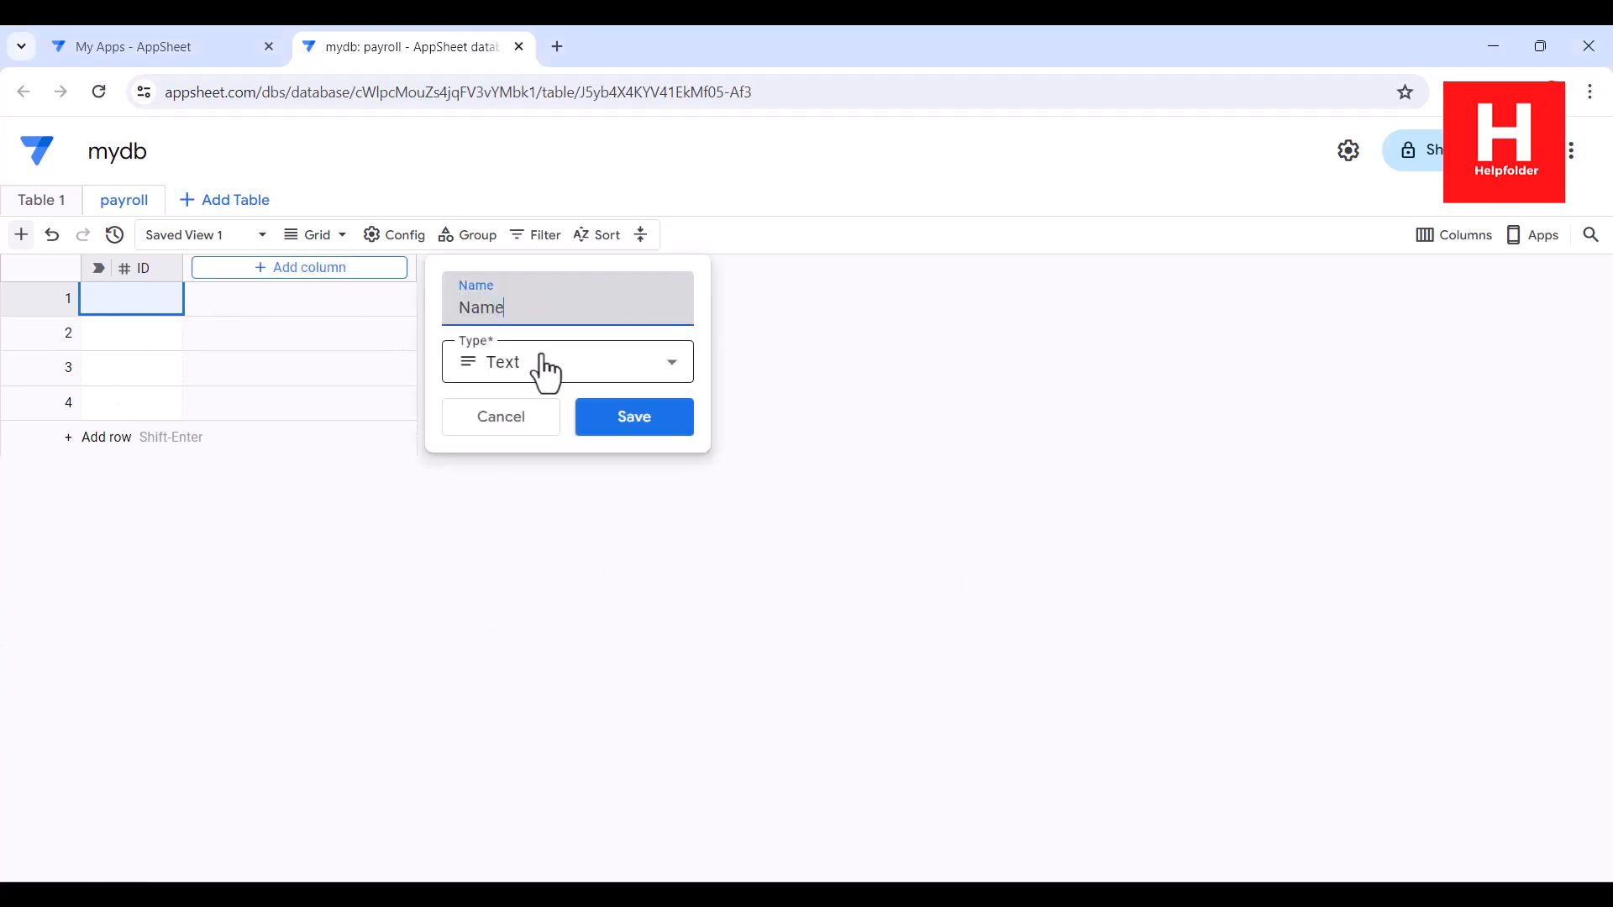
left_click(660, 422)
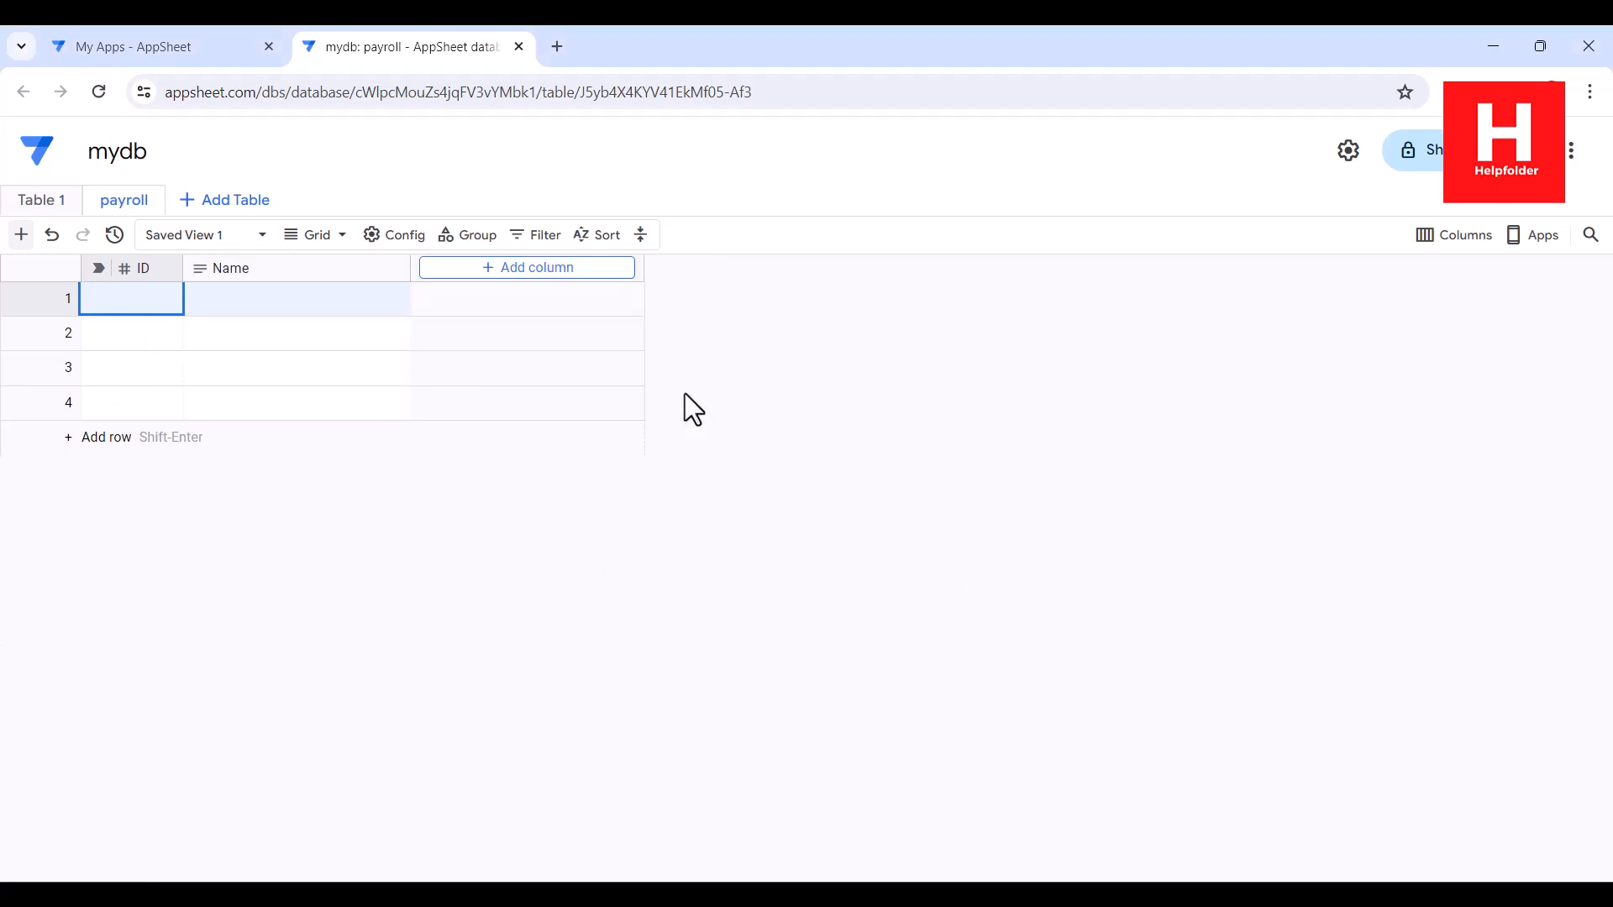
Add a column named Hours to the payroll table with the date-and-time type Duration
left_click(467, 267)
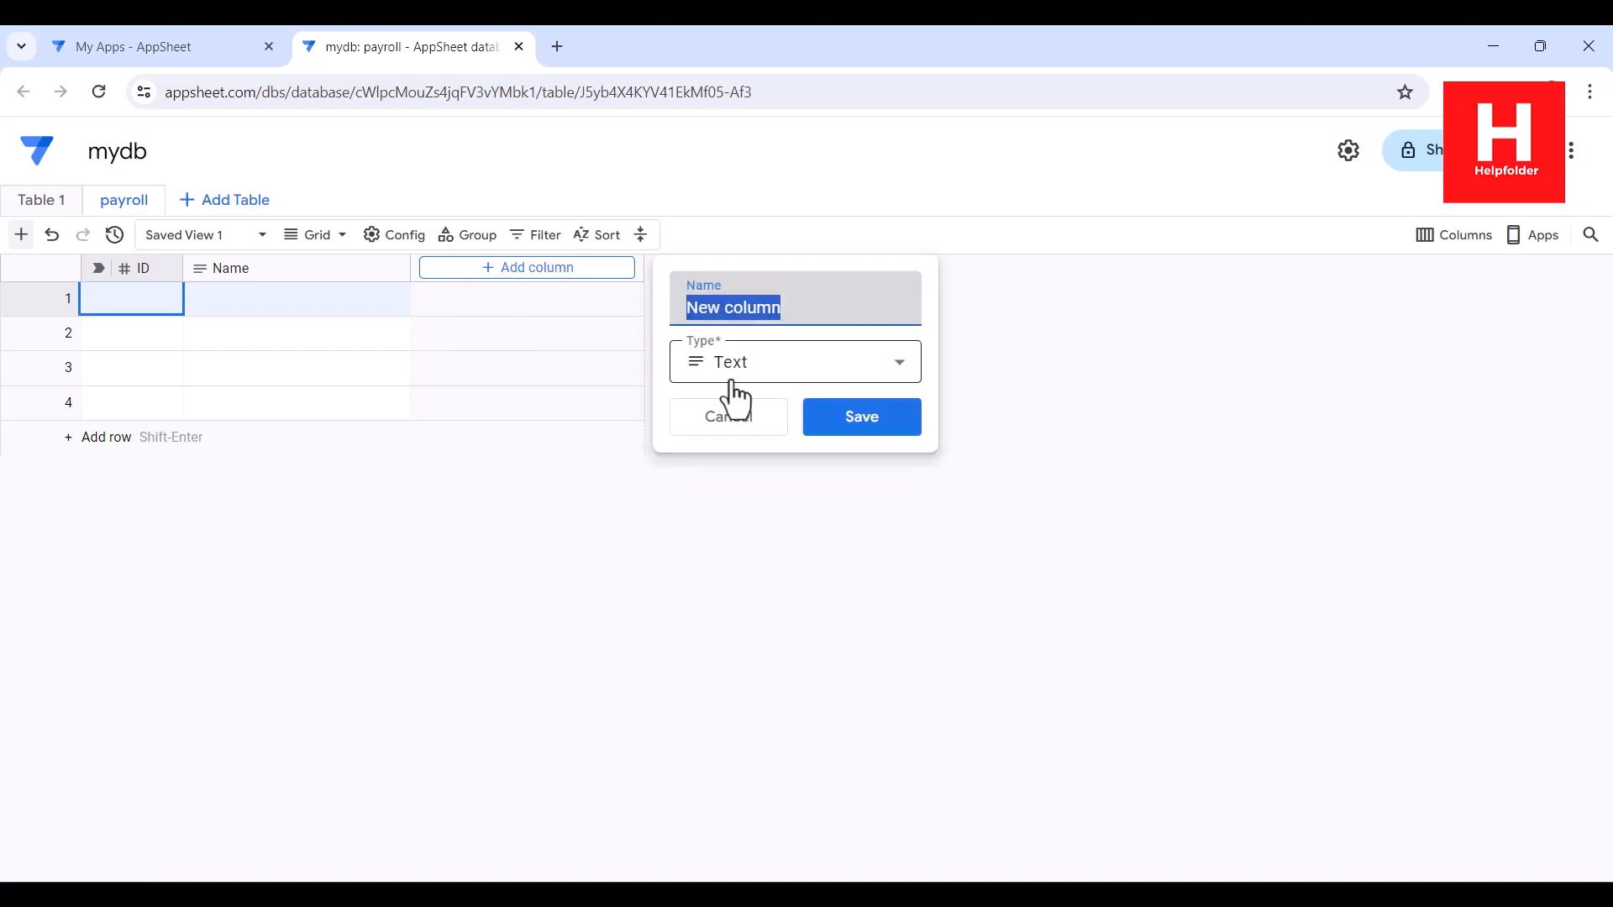
type("Ho")
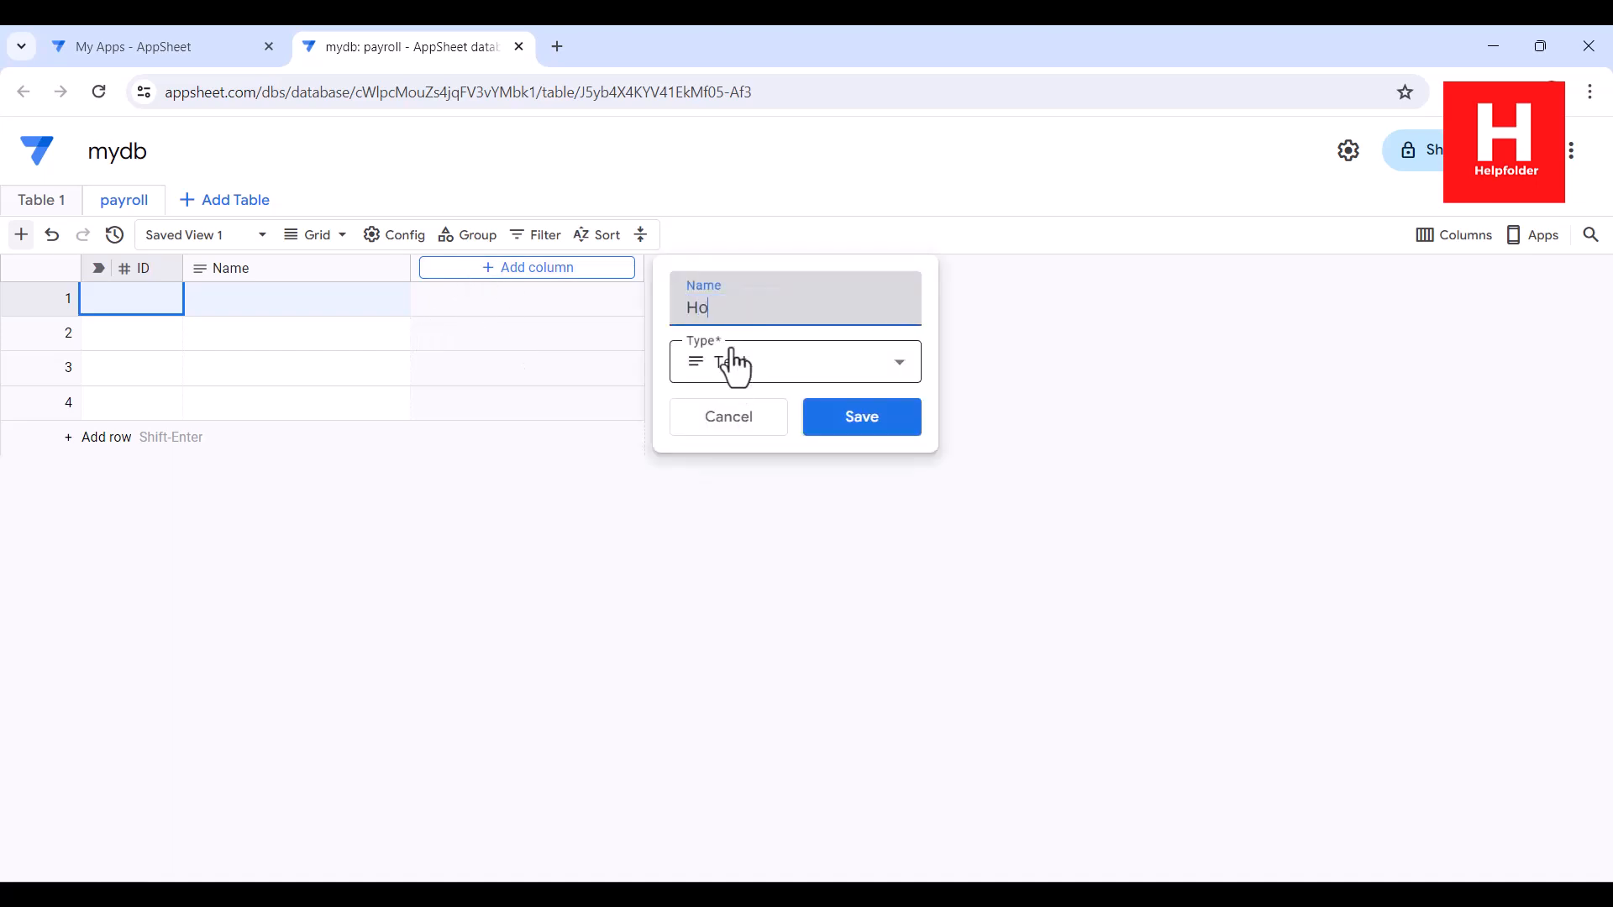
type("urs")
left_click(734, 363)
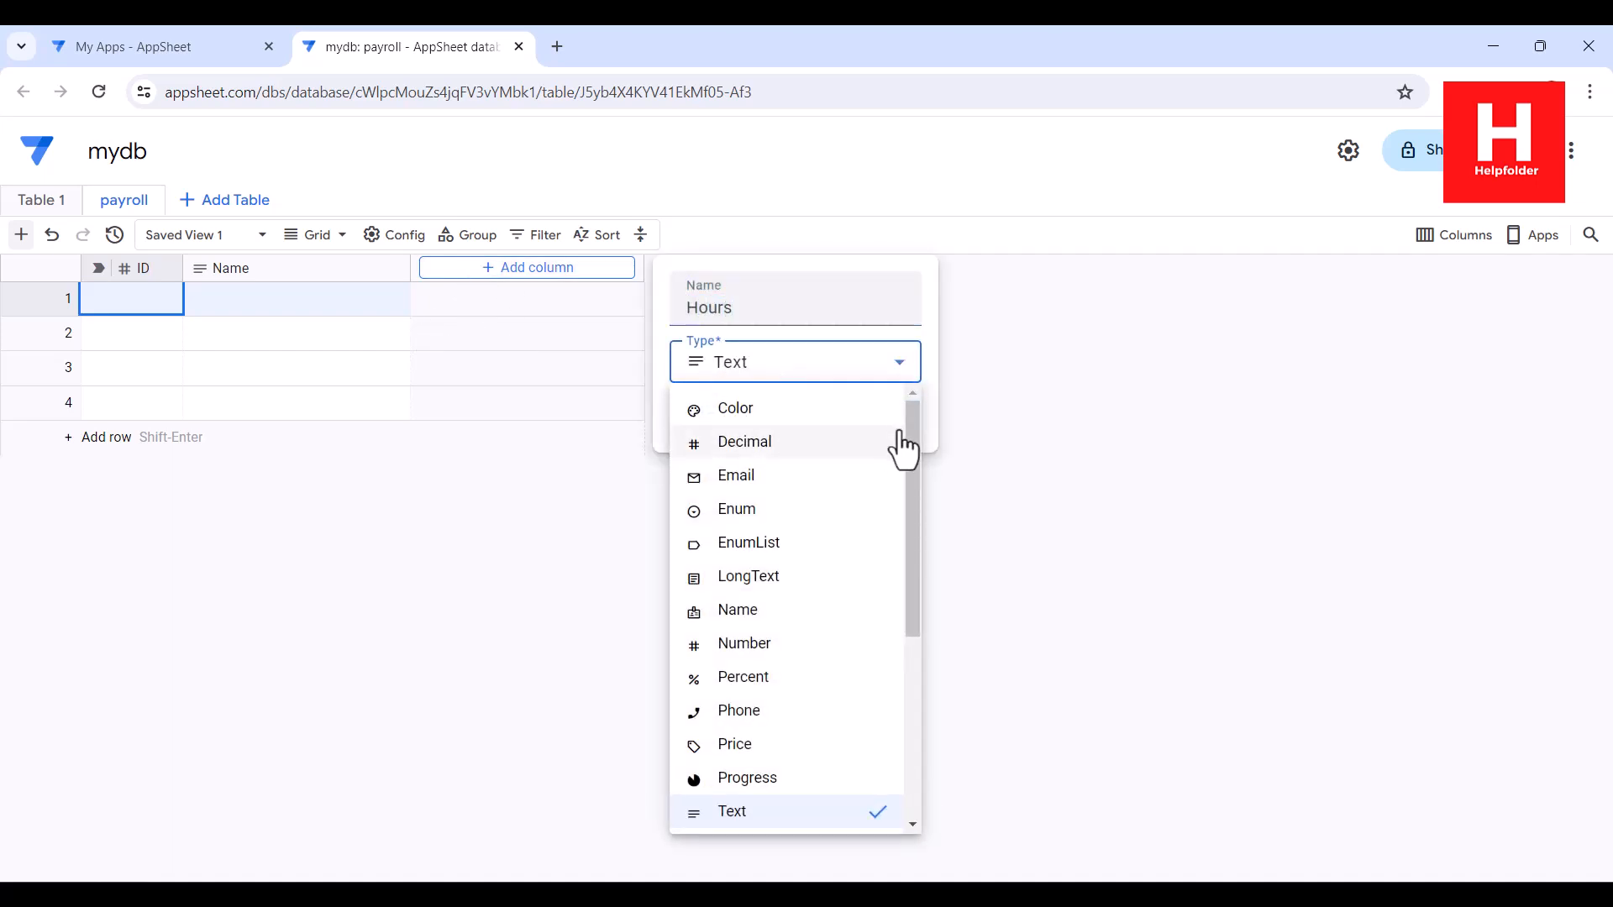
left_click_drag(897, 450, 943, 672)
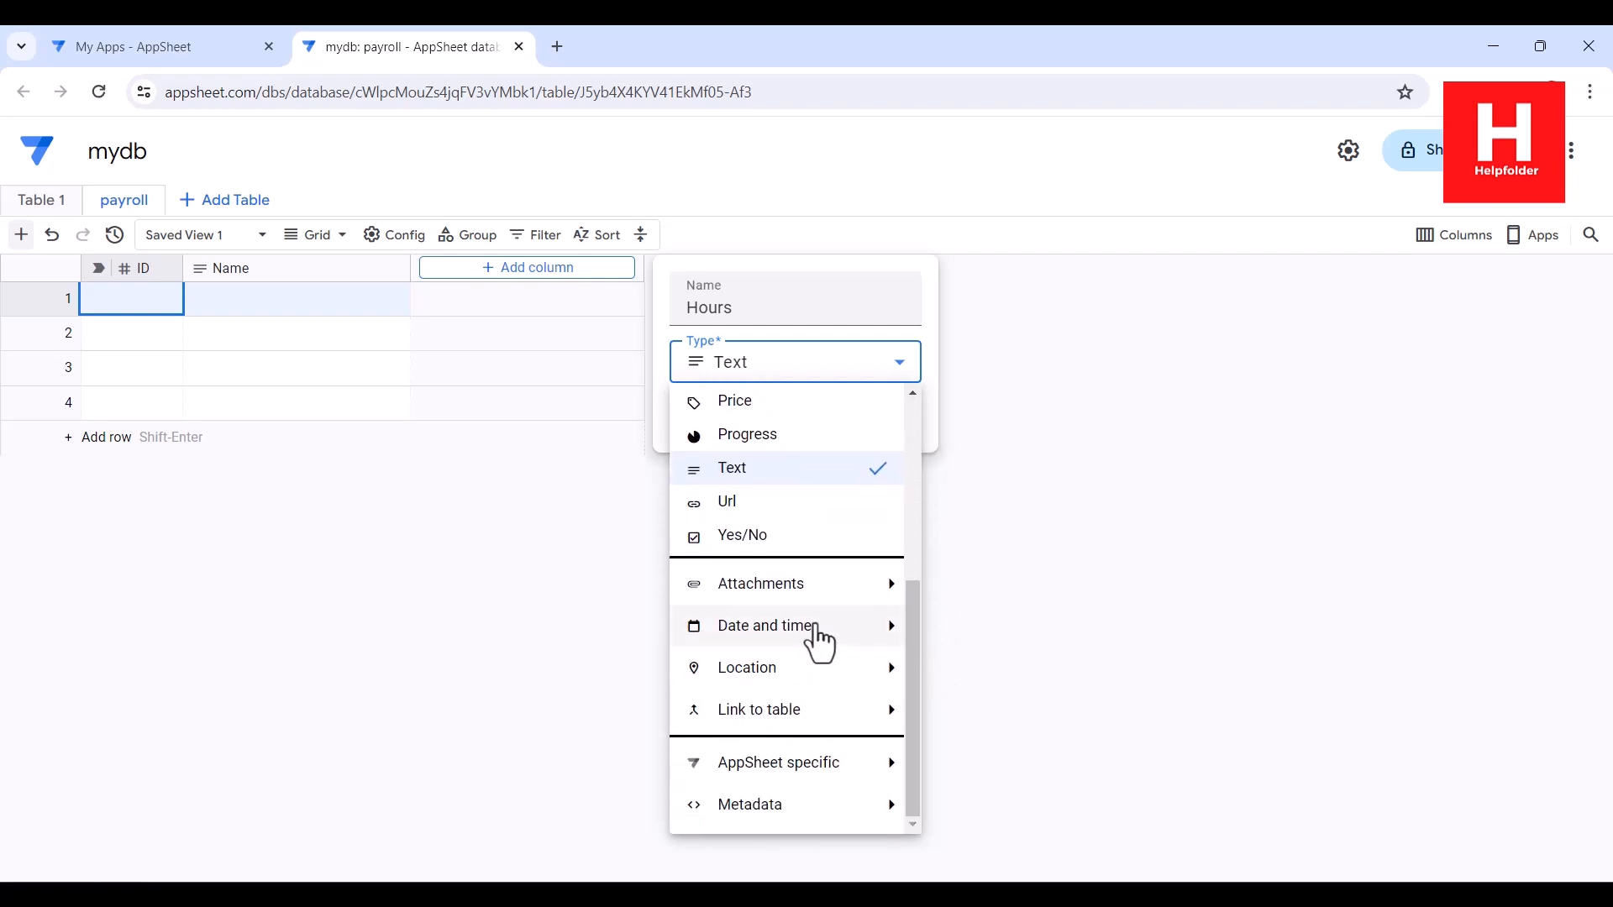
mouse_move(810, 638)
left_click(975, 697)
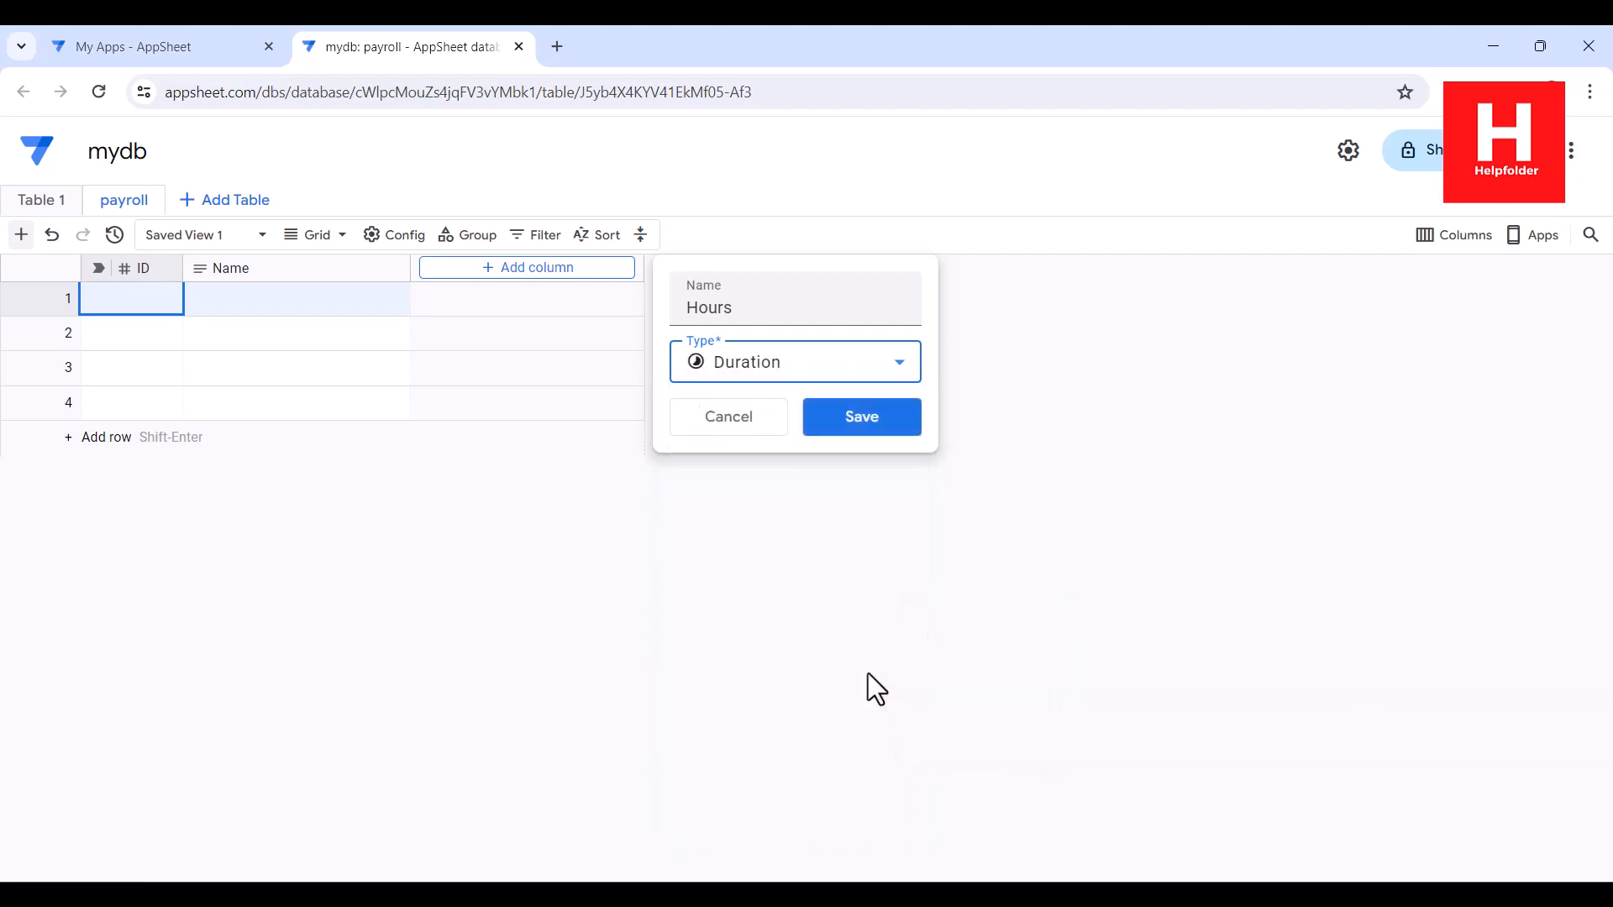
left_click(840, 417)
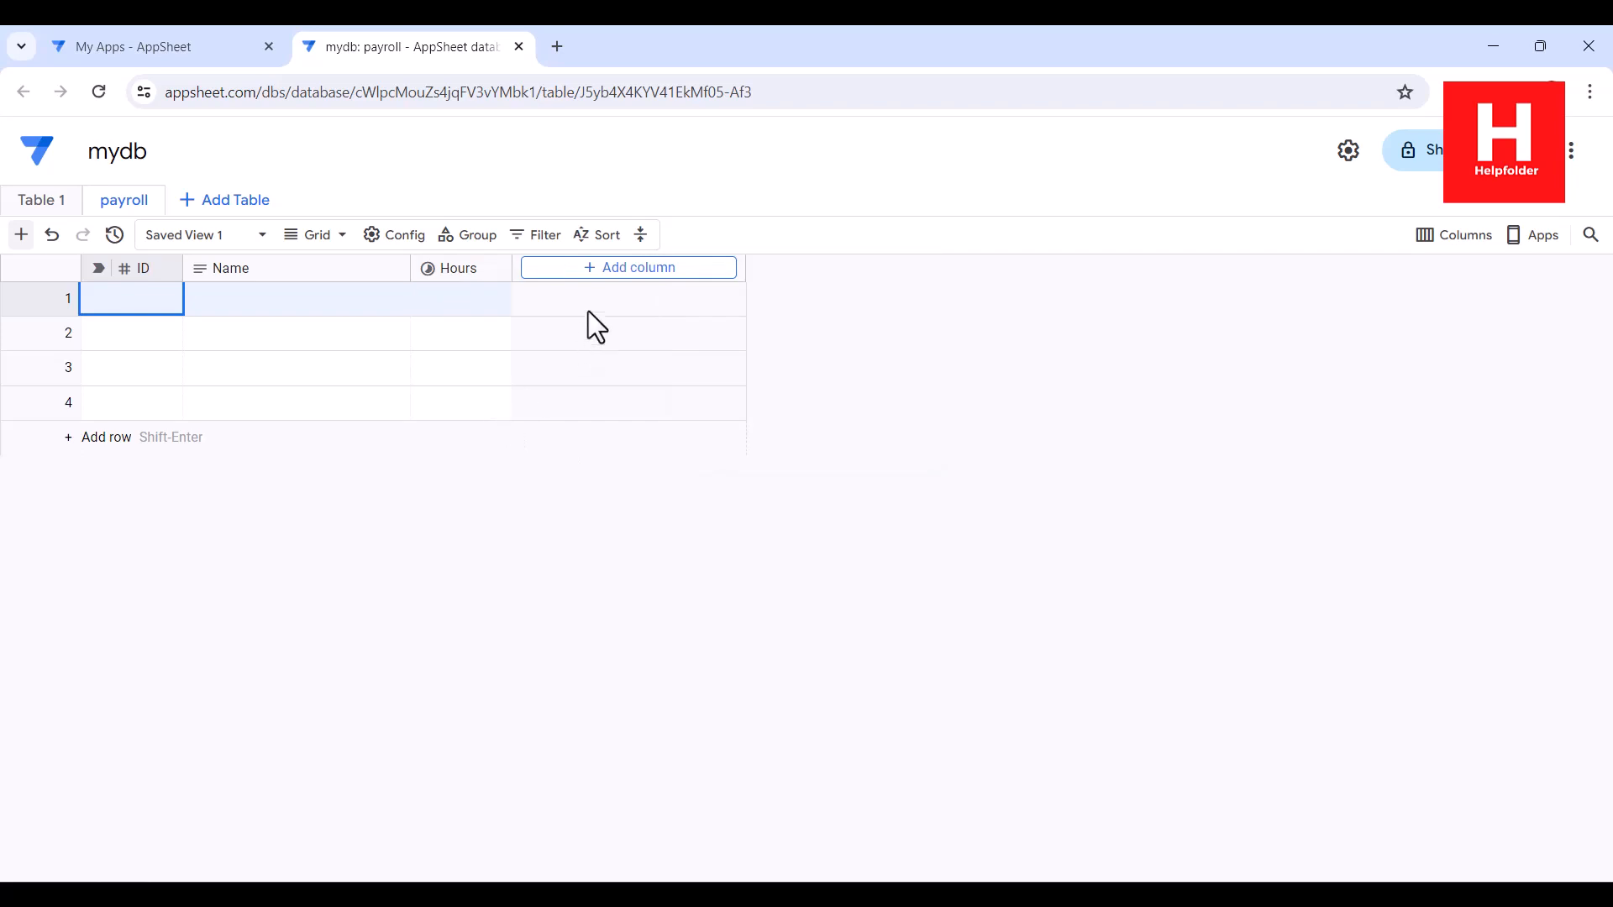
Add a column named Insurance to the payroll table with the type Number
left_click(575, 269)
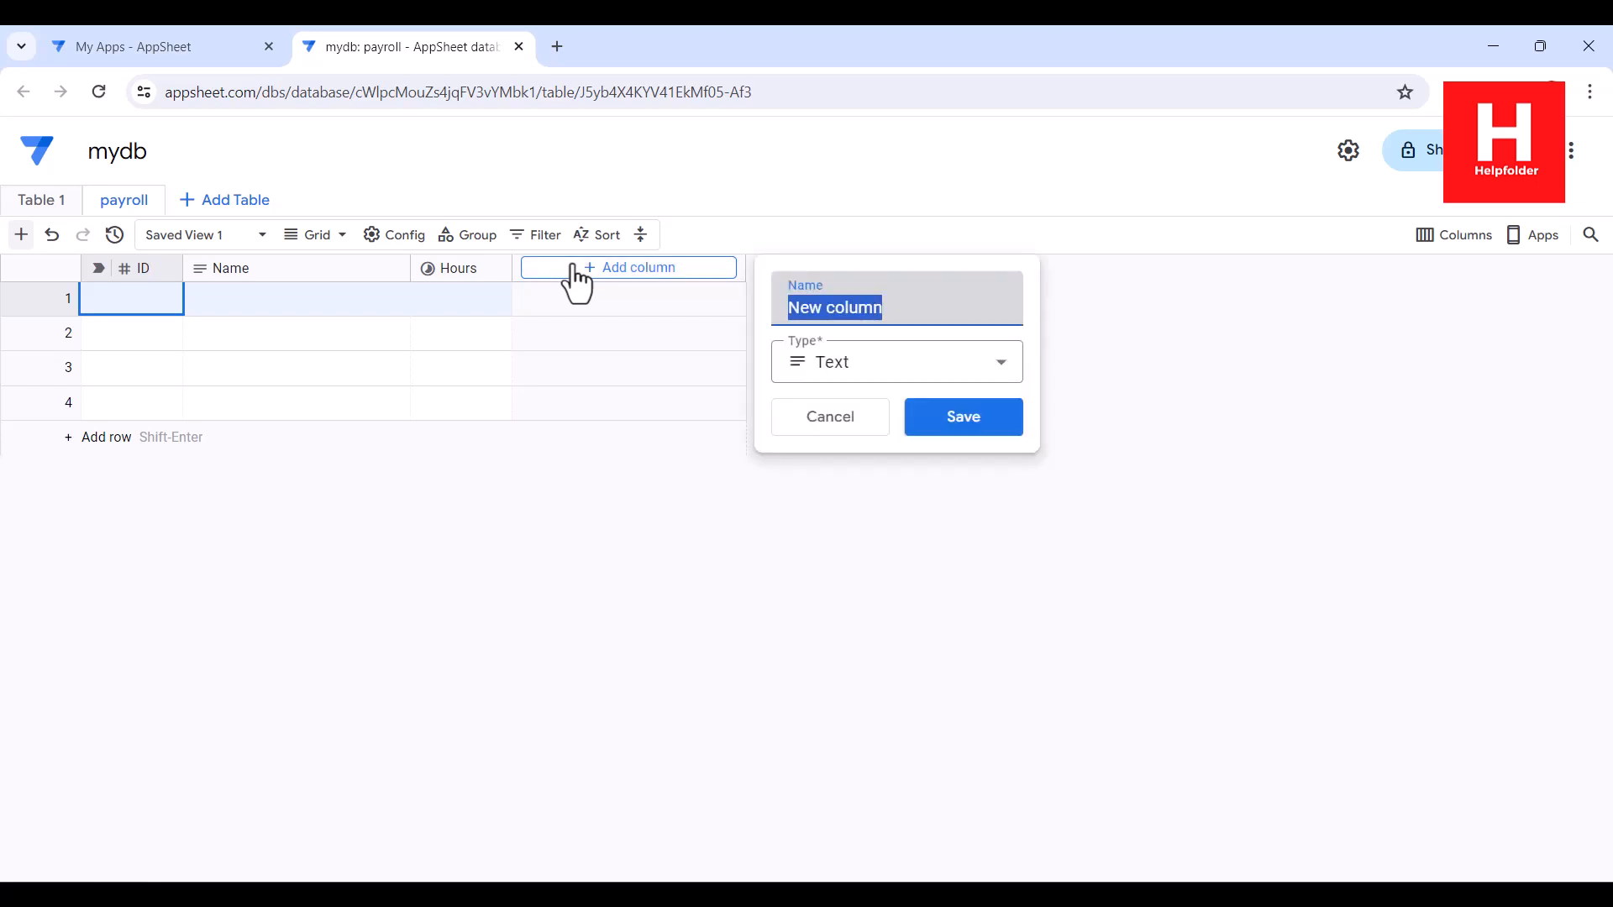
type("Insurance")
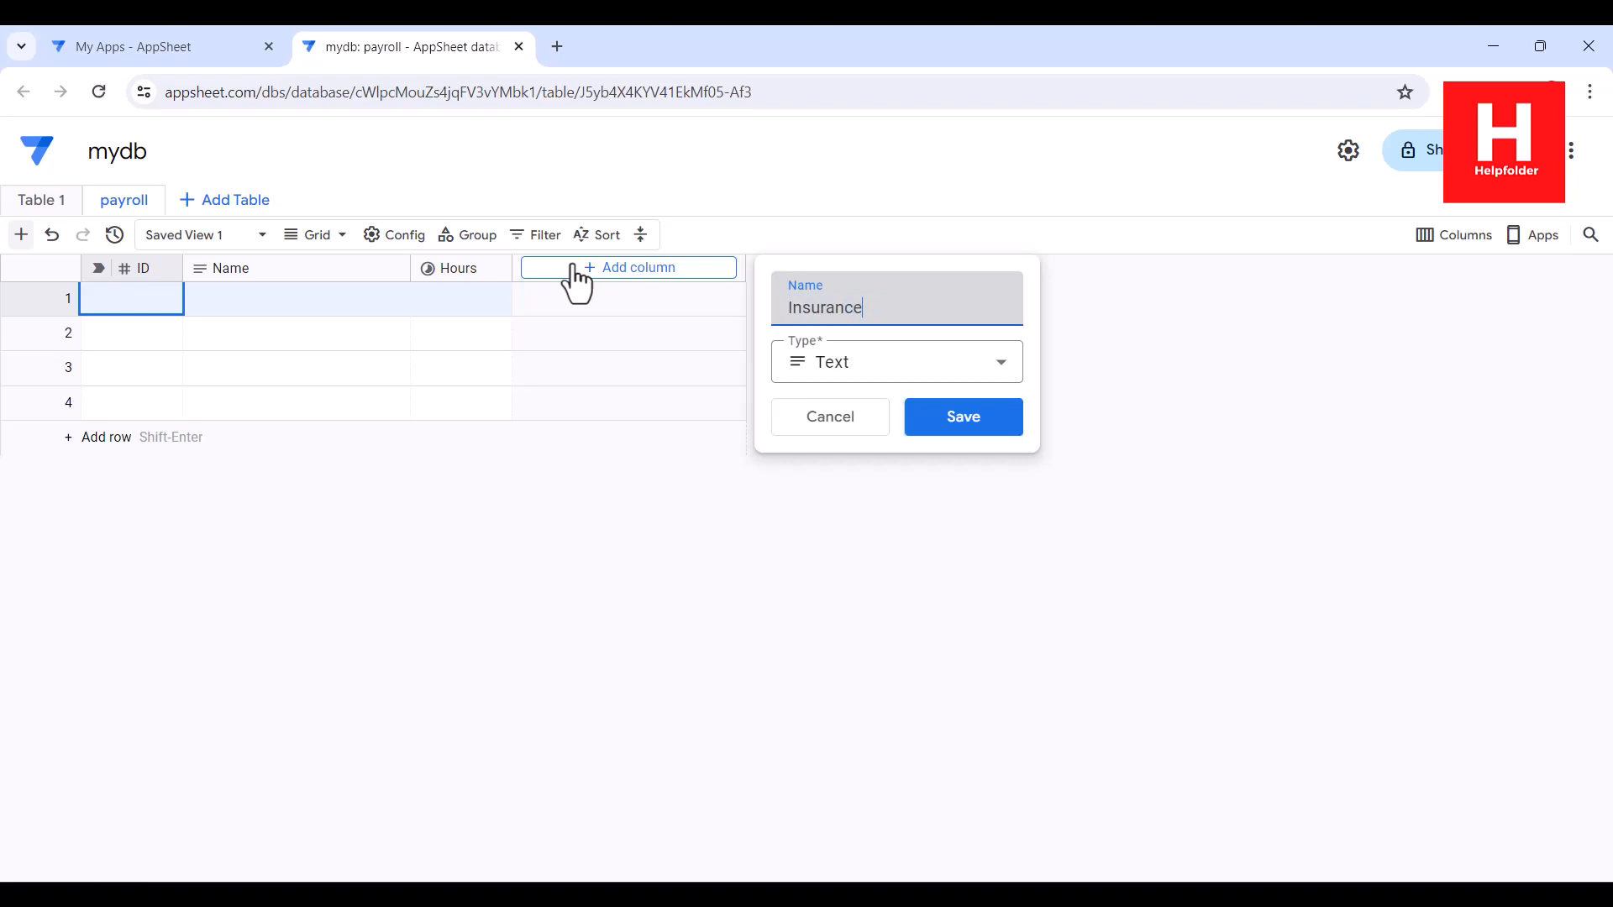
left_click(831, 362)
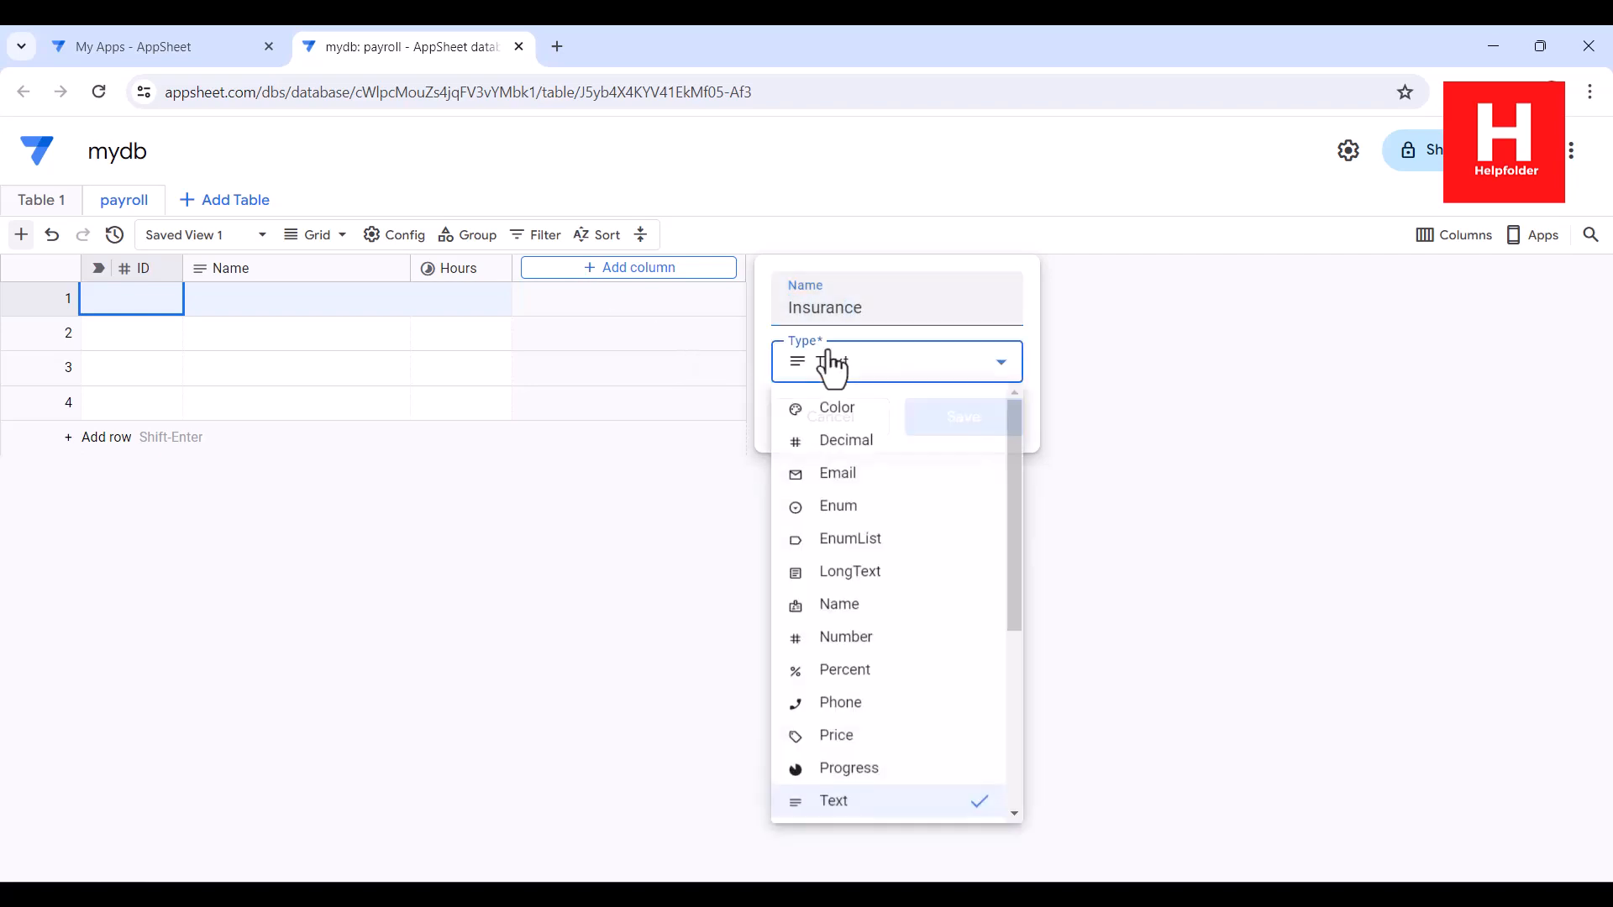
left_click(874, 646)
left_click(980, 415)
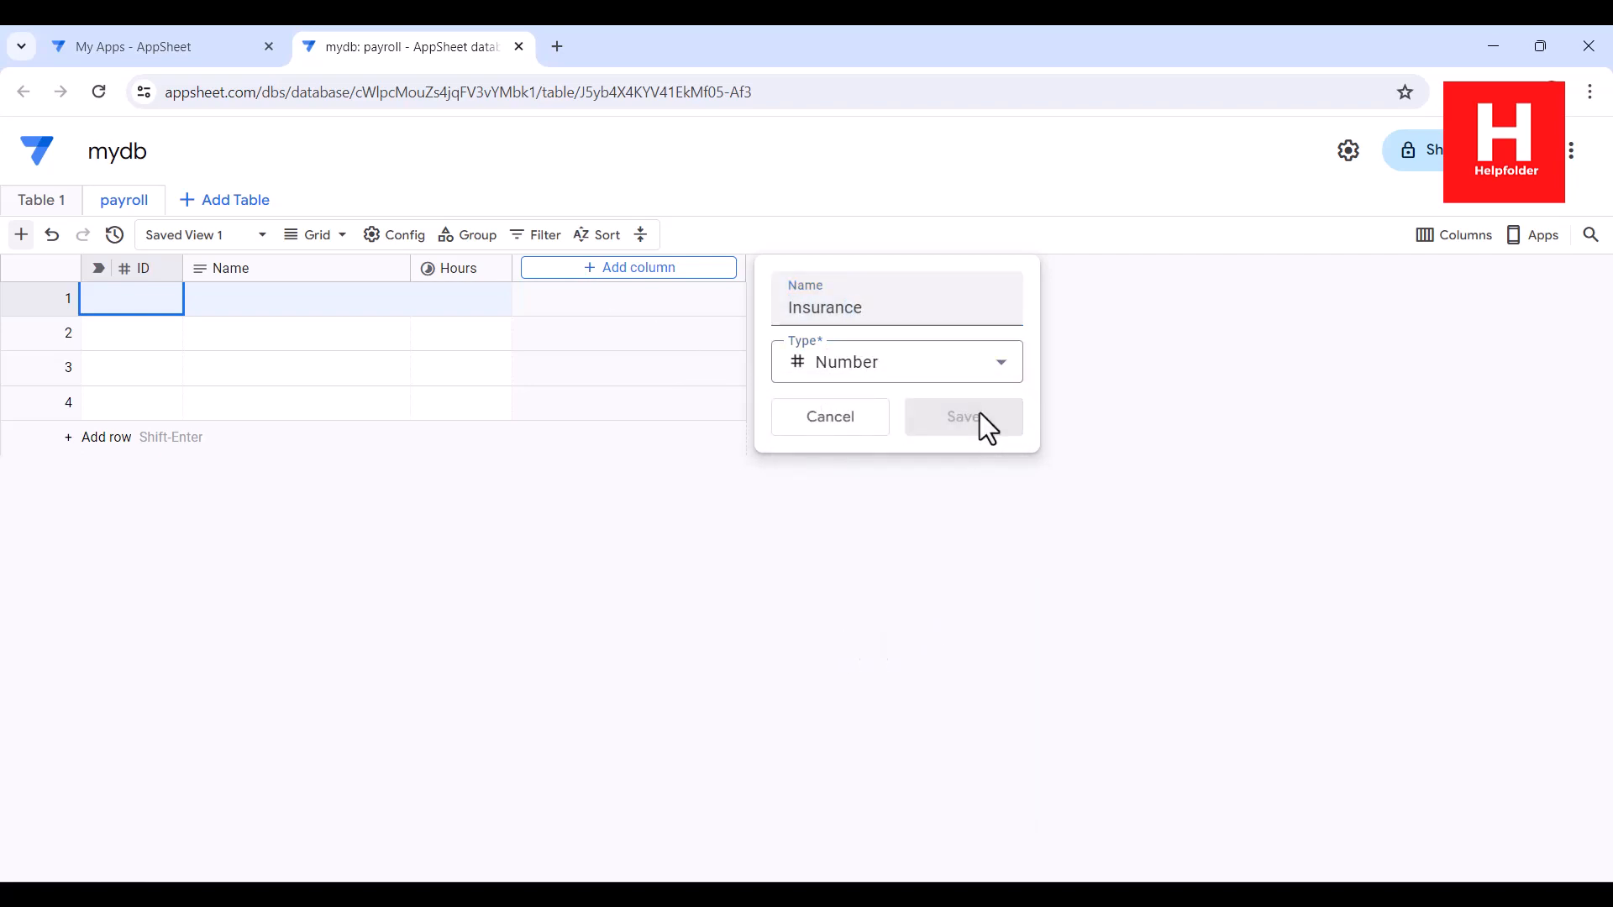
Add a Number column named Taxes to the payroll table and narrow the Name column
left_click(719, 268)
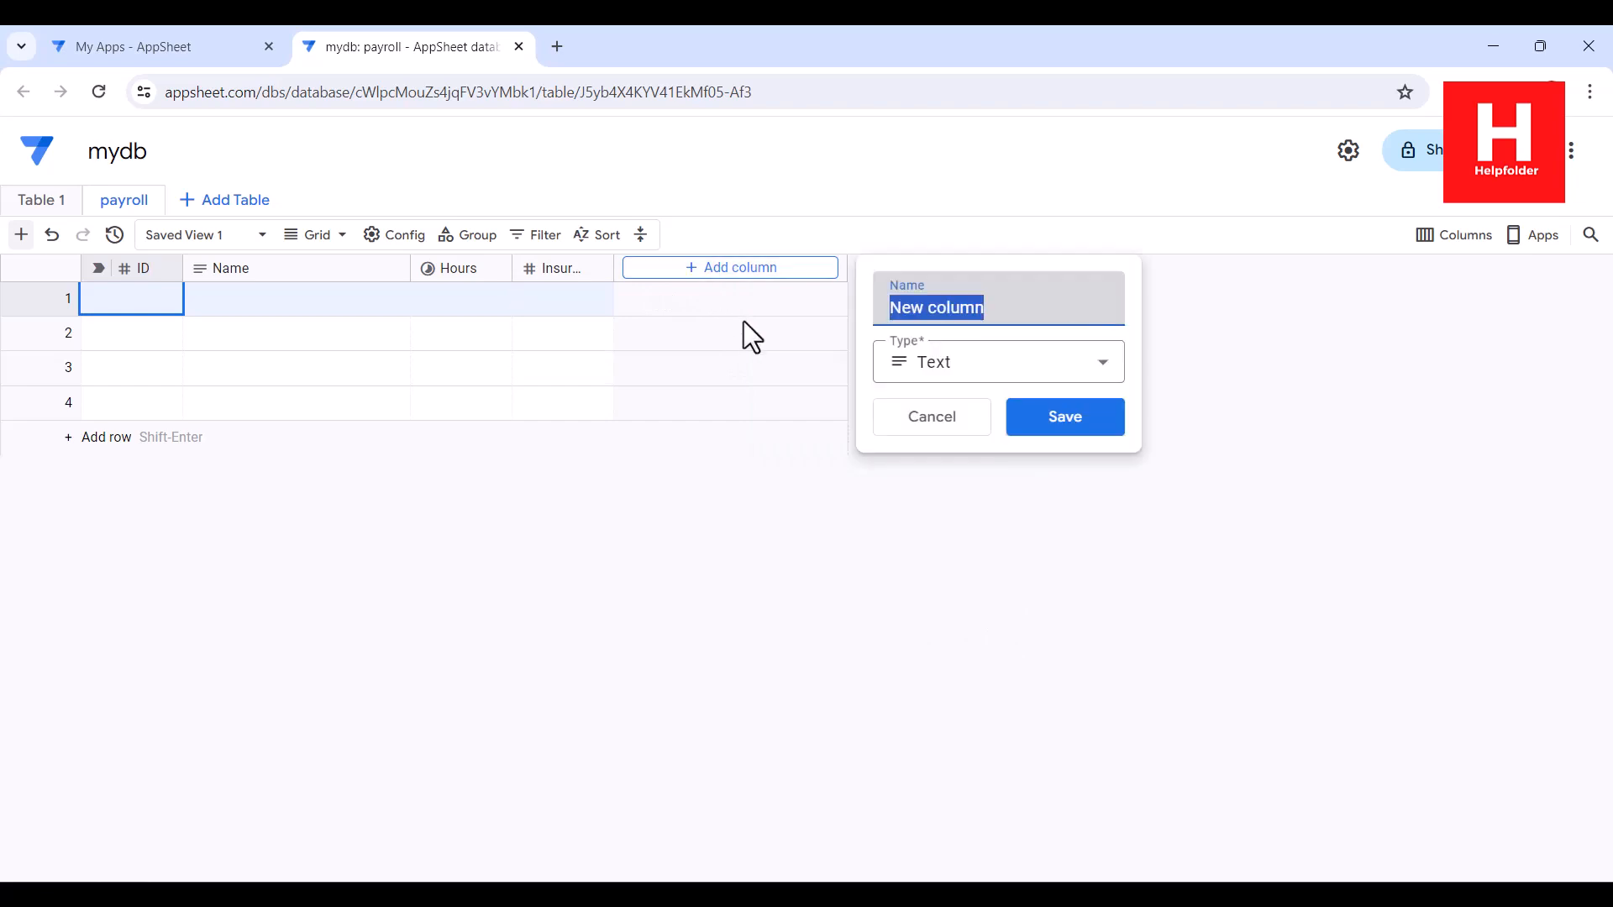
type("Taxe")
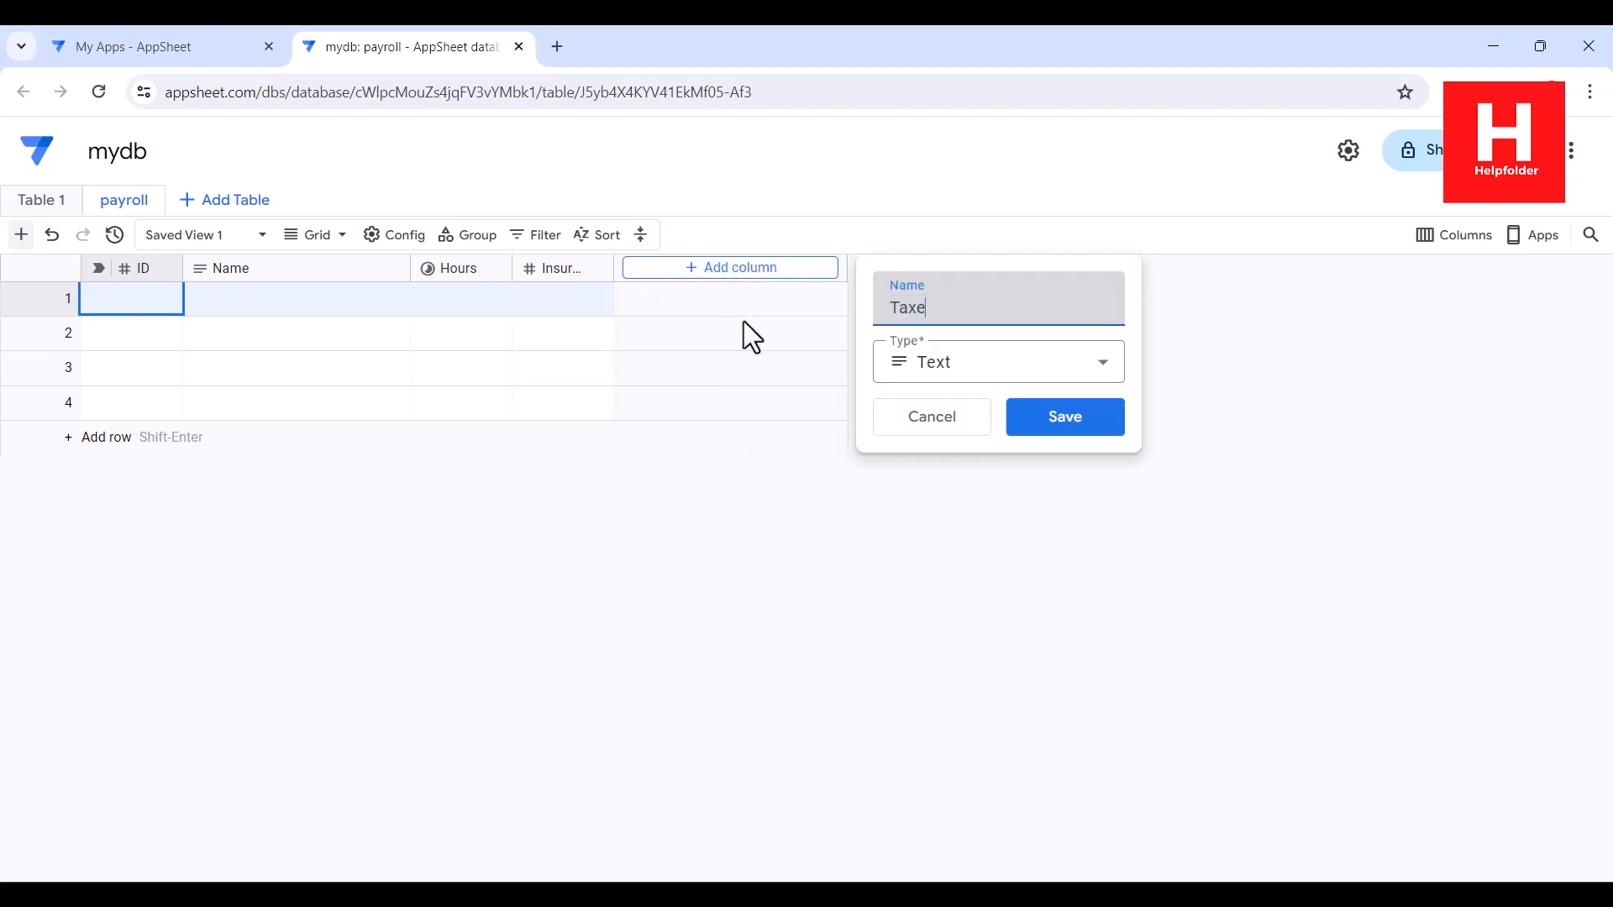
type("s")
left_click(922, 370)
left_click(990, 626)
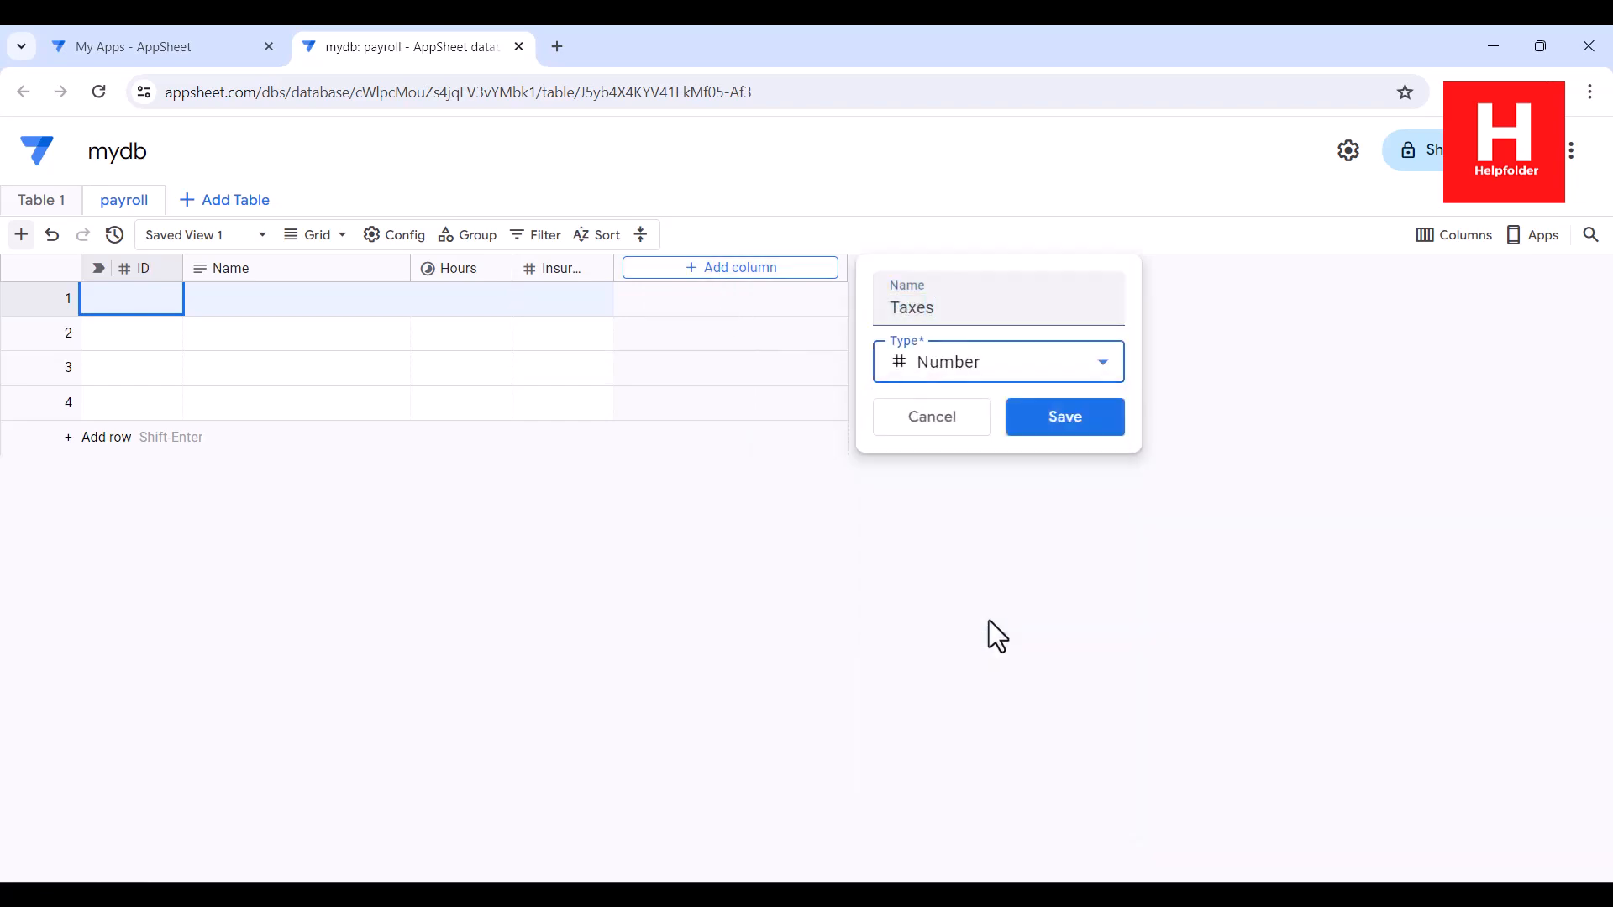
left_click(1067, 423)
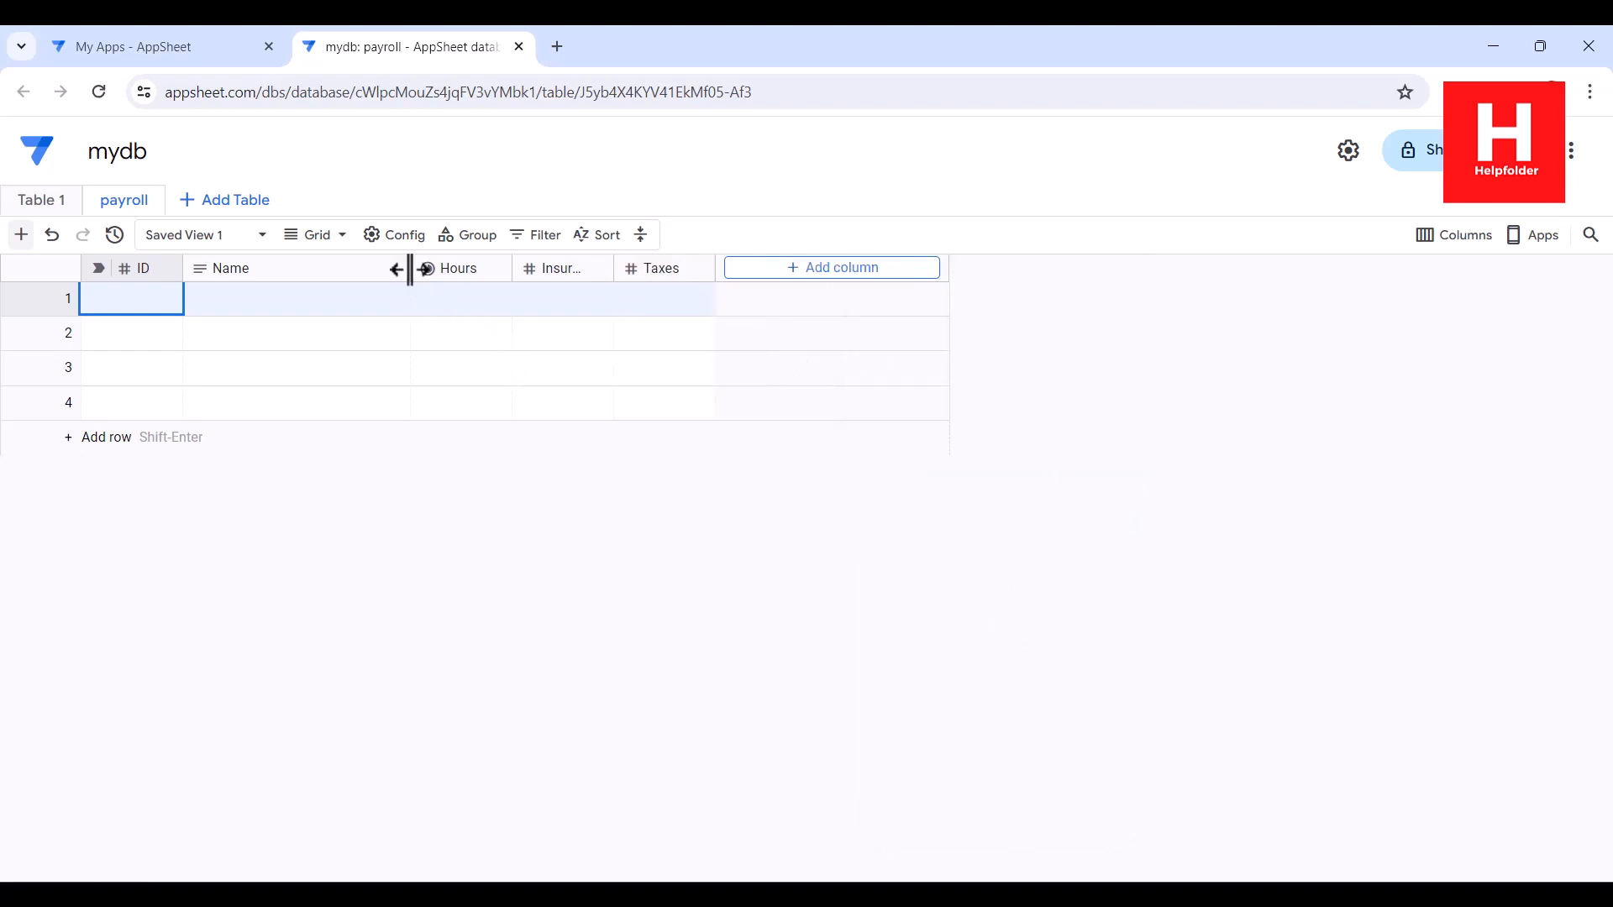
left_click_drag(410, 269, 278, 269)
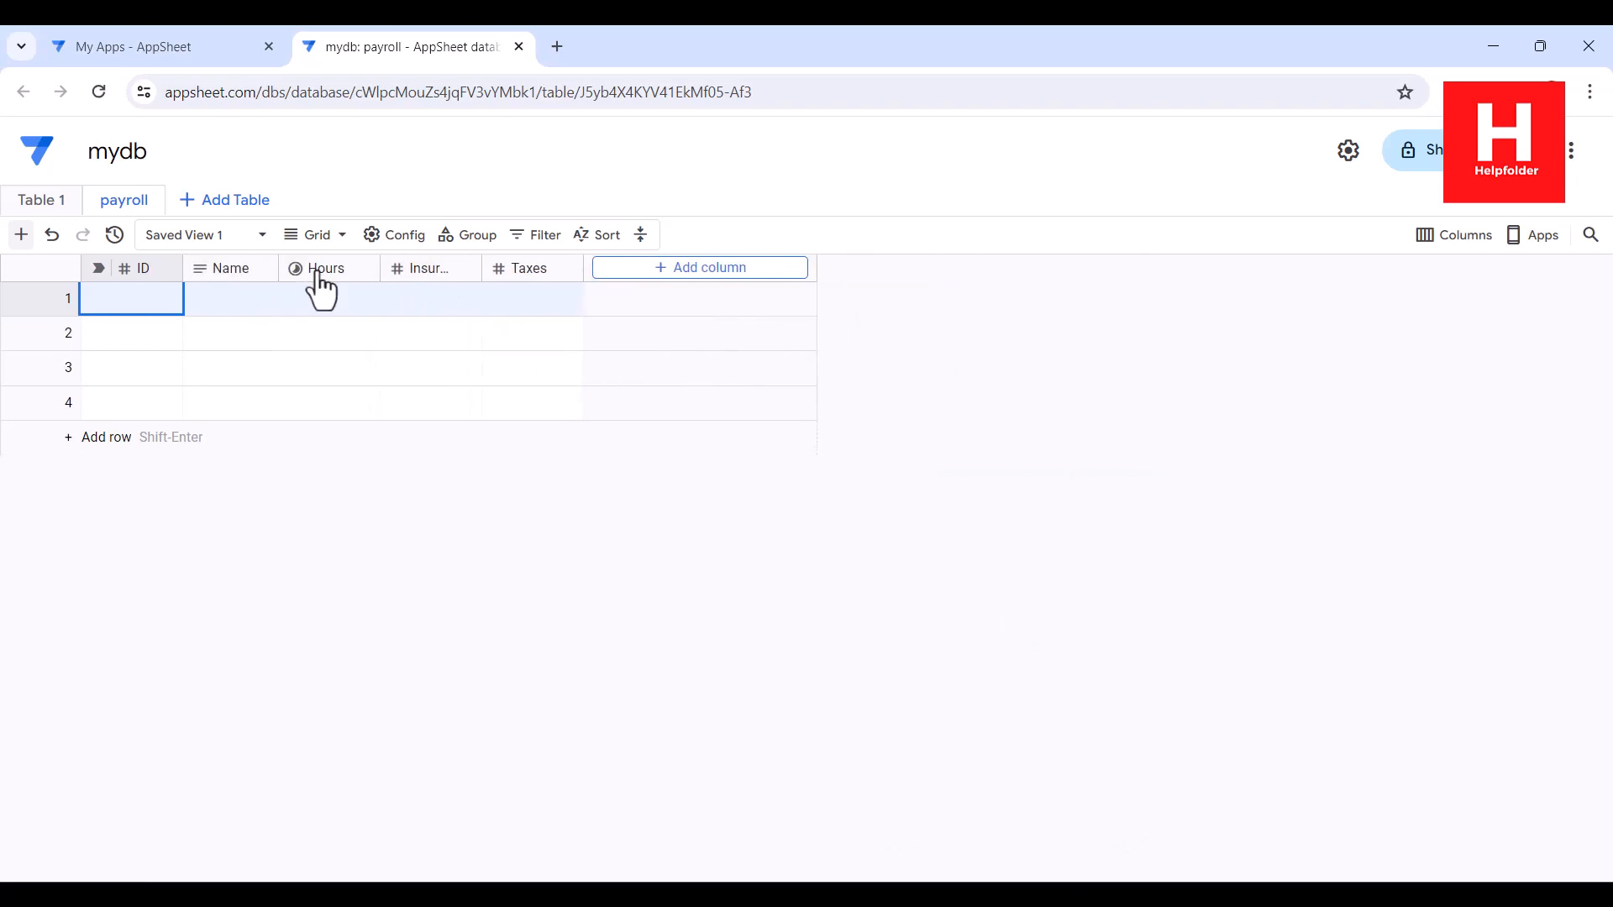
Add a column named Deduction with the type Number to the payroll table
left_click(661, 267)
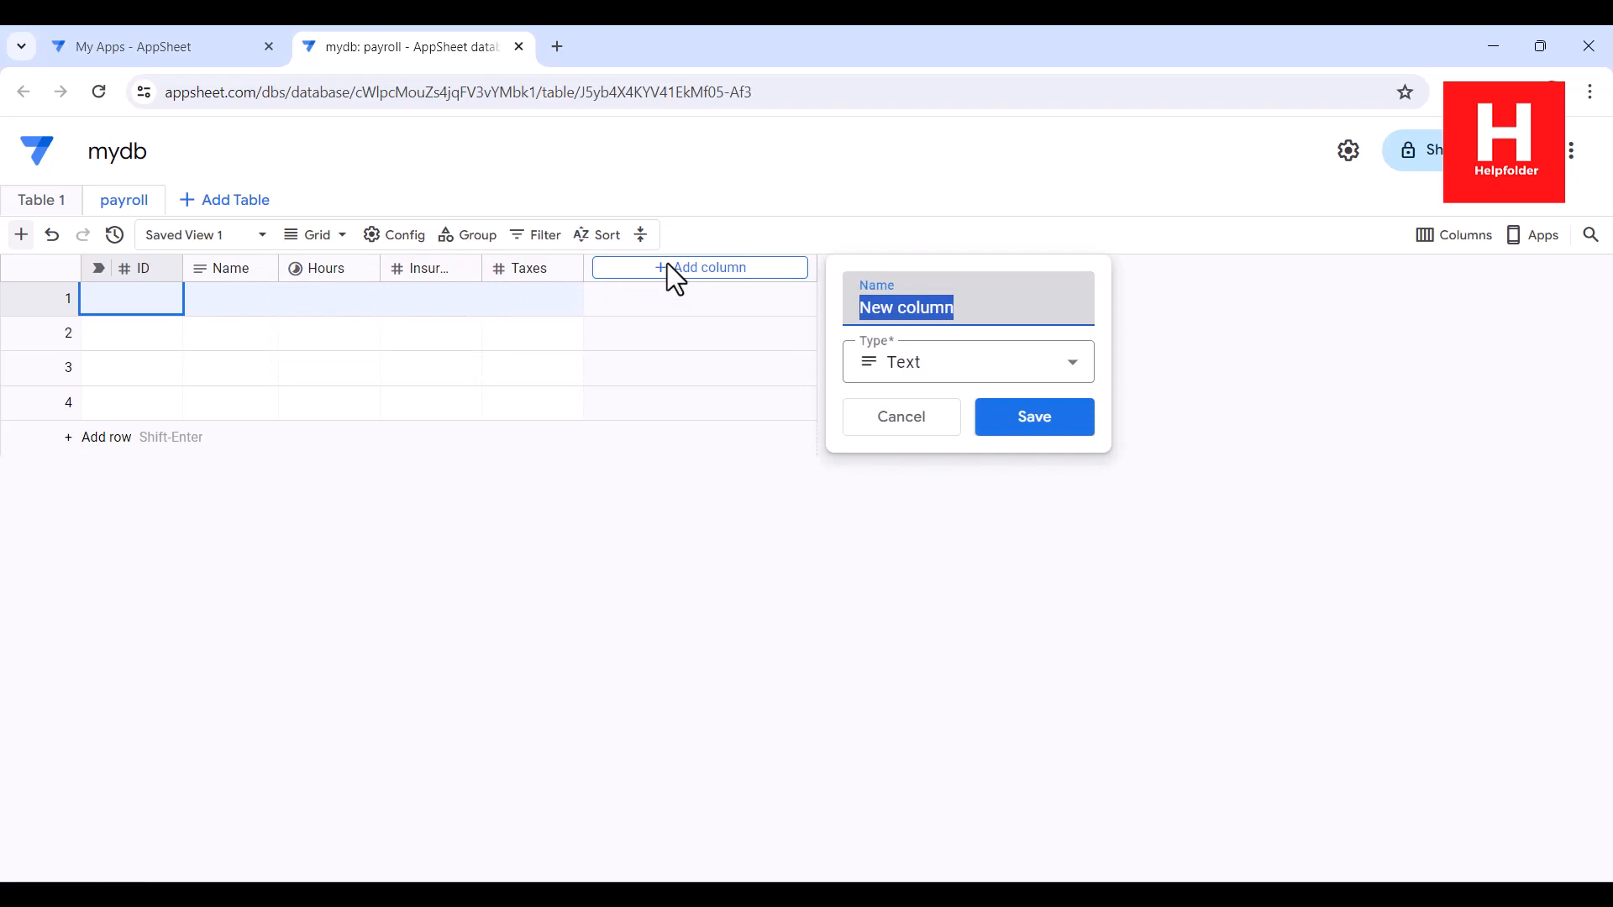
type("Deduction")
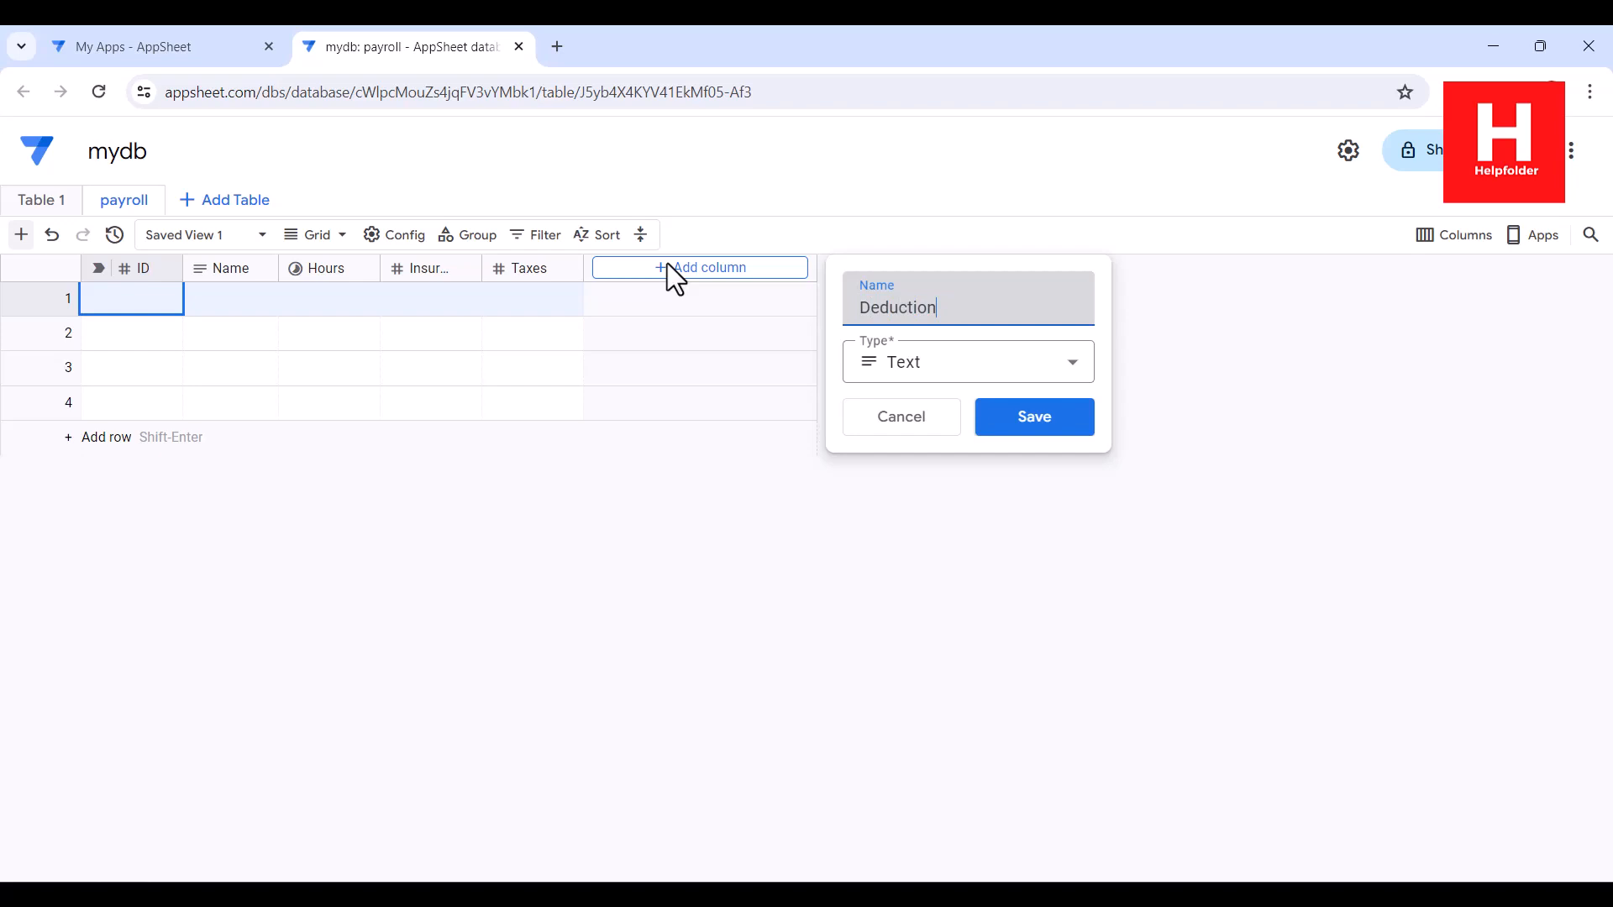
left_click(909, 368)
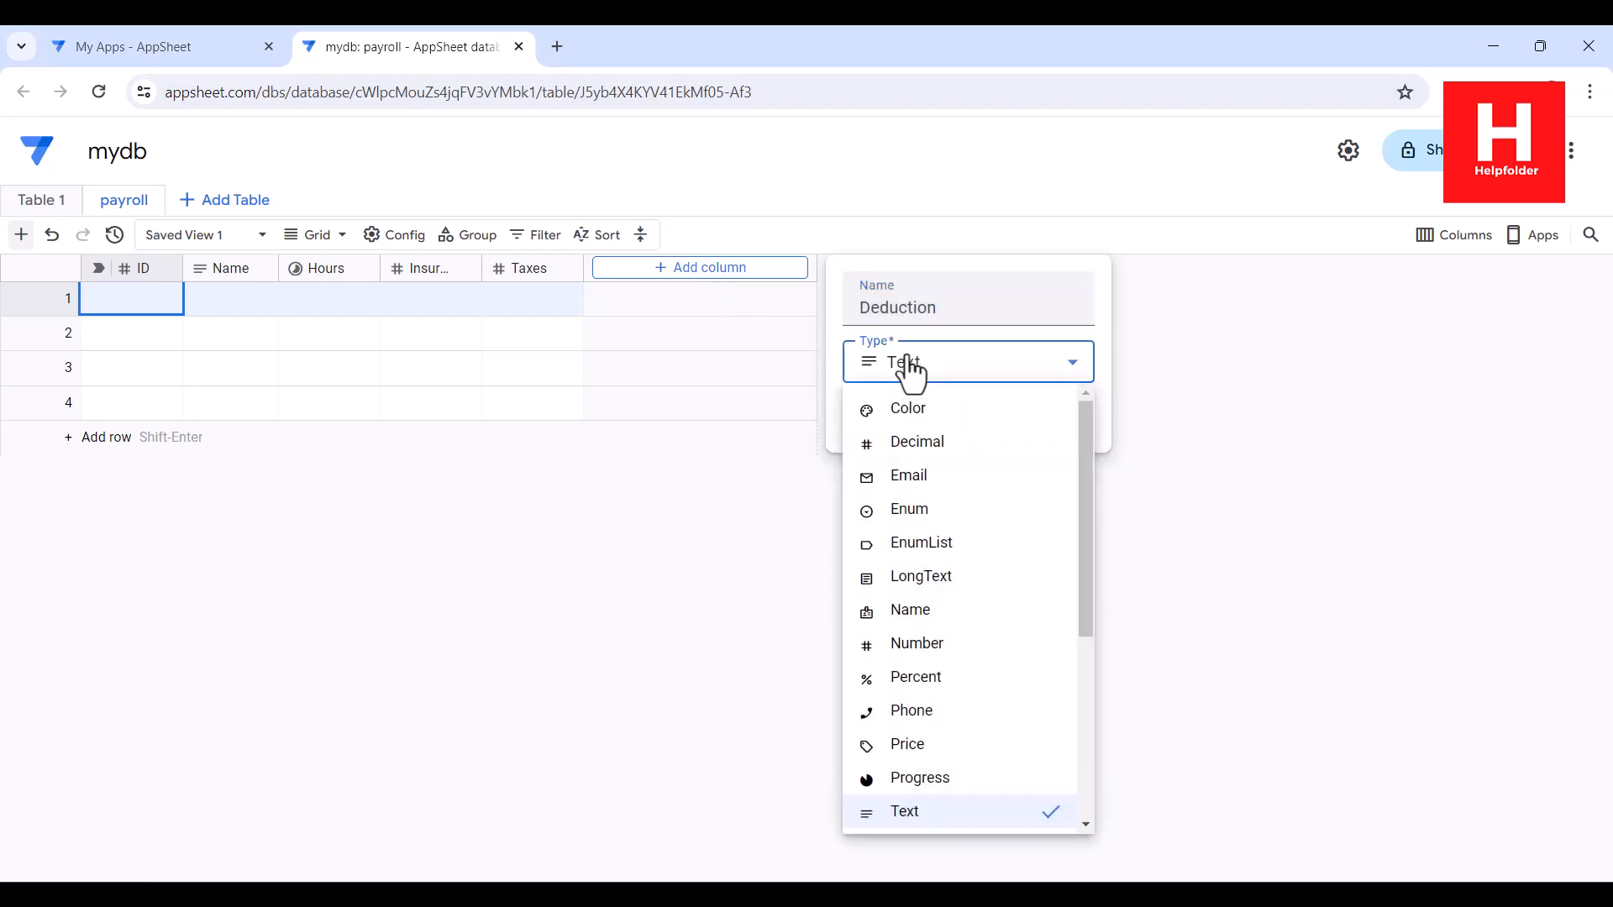
left_click(910, 647)
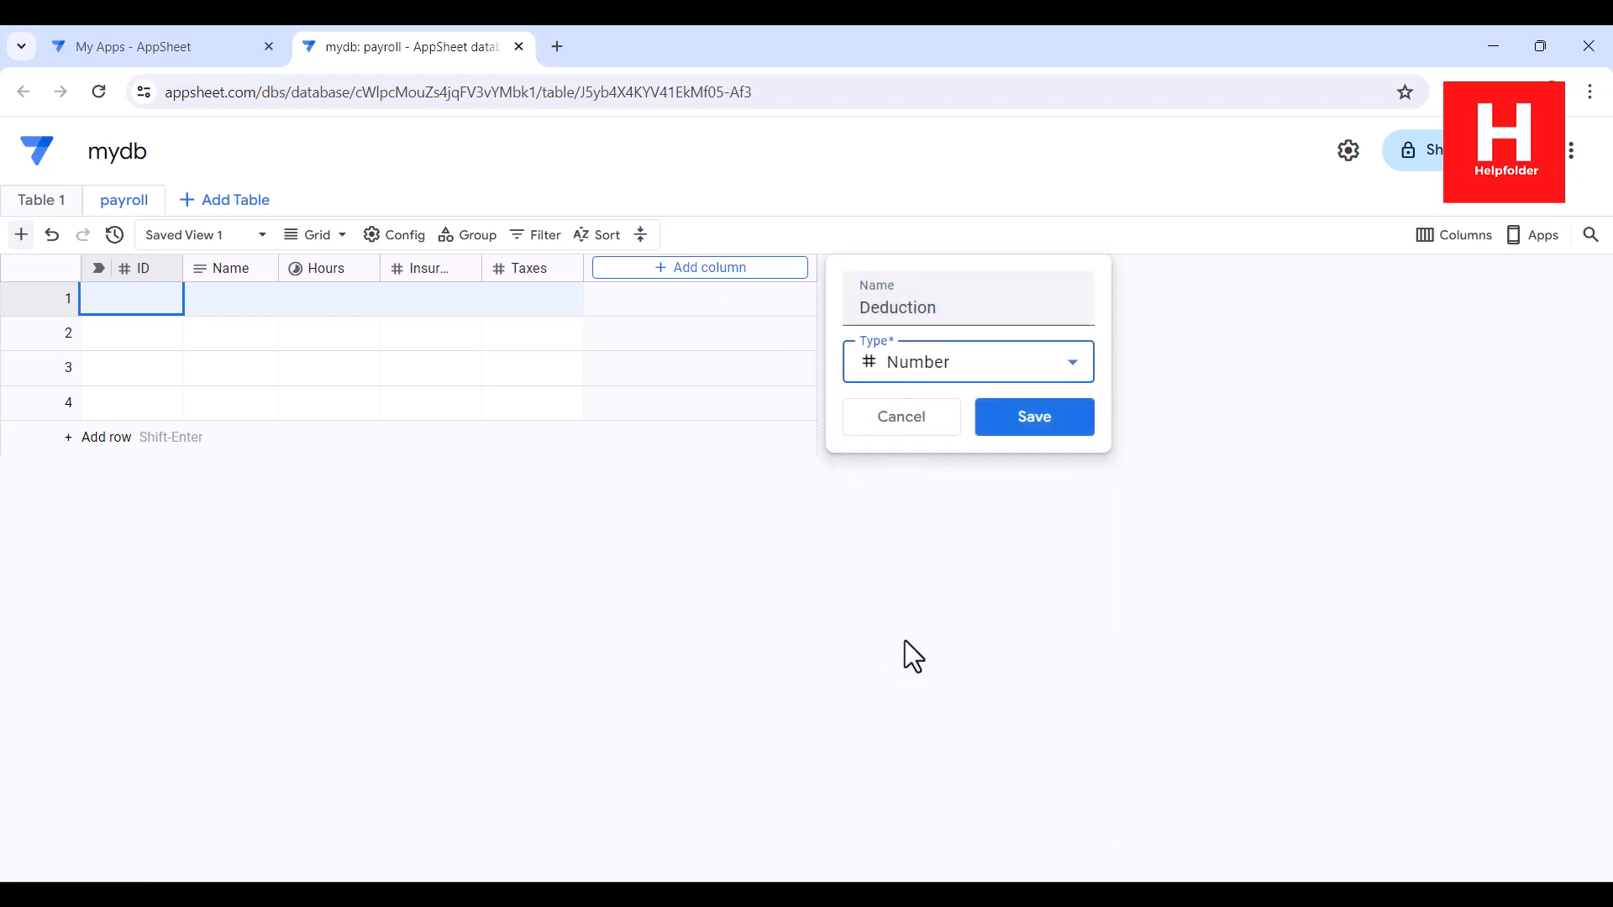
left_click(1030, 417)
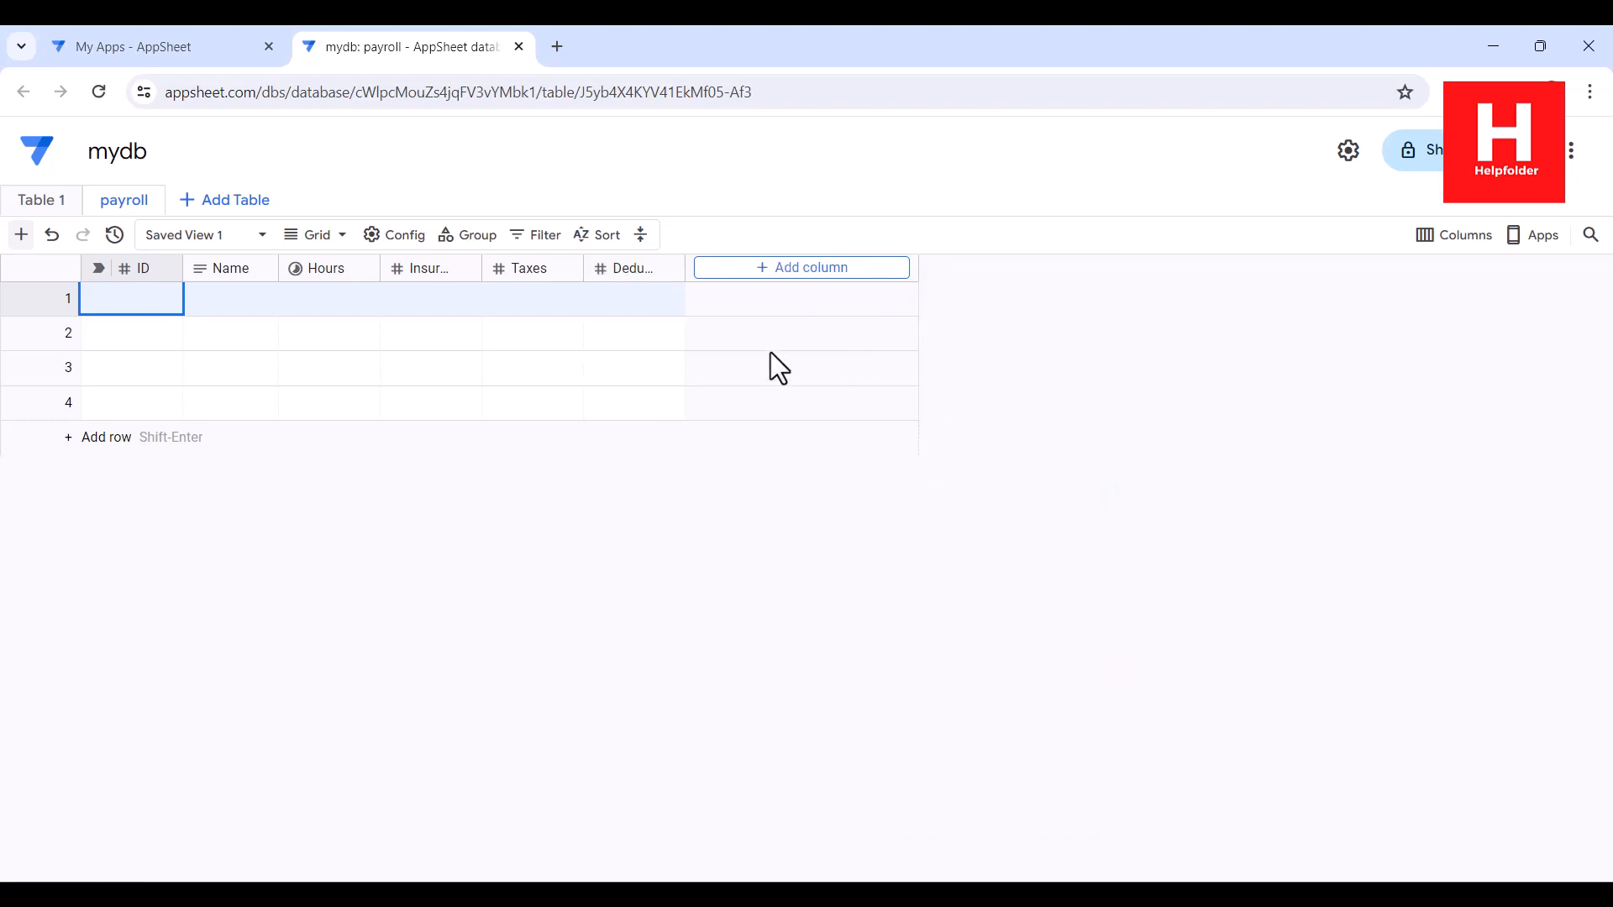
Add a column named Net Payment with the type Number to the payroll table
left_click(769, 273)
type("Net")
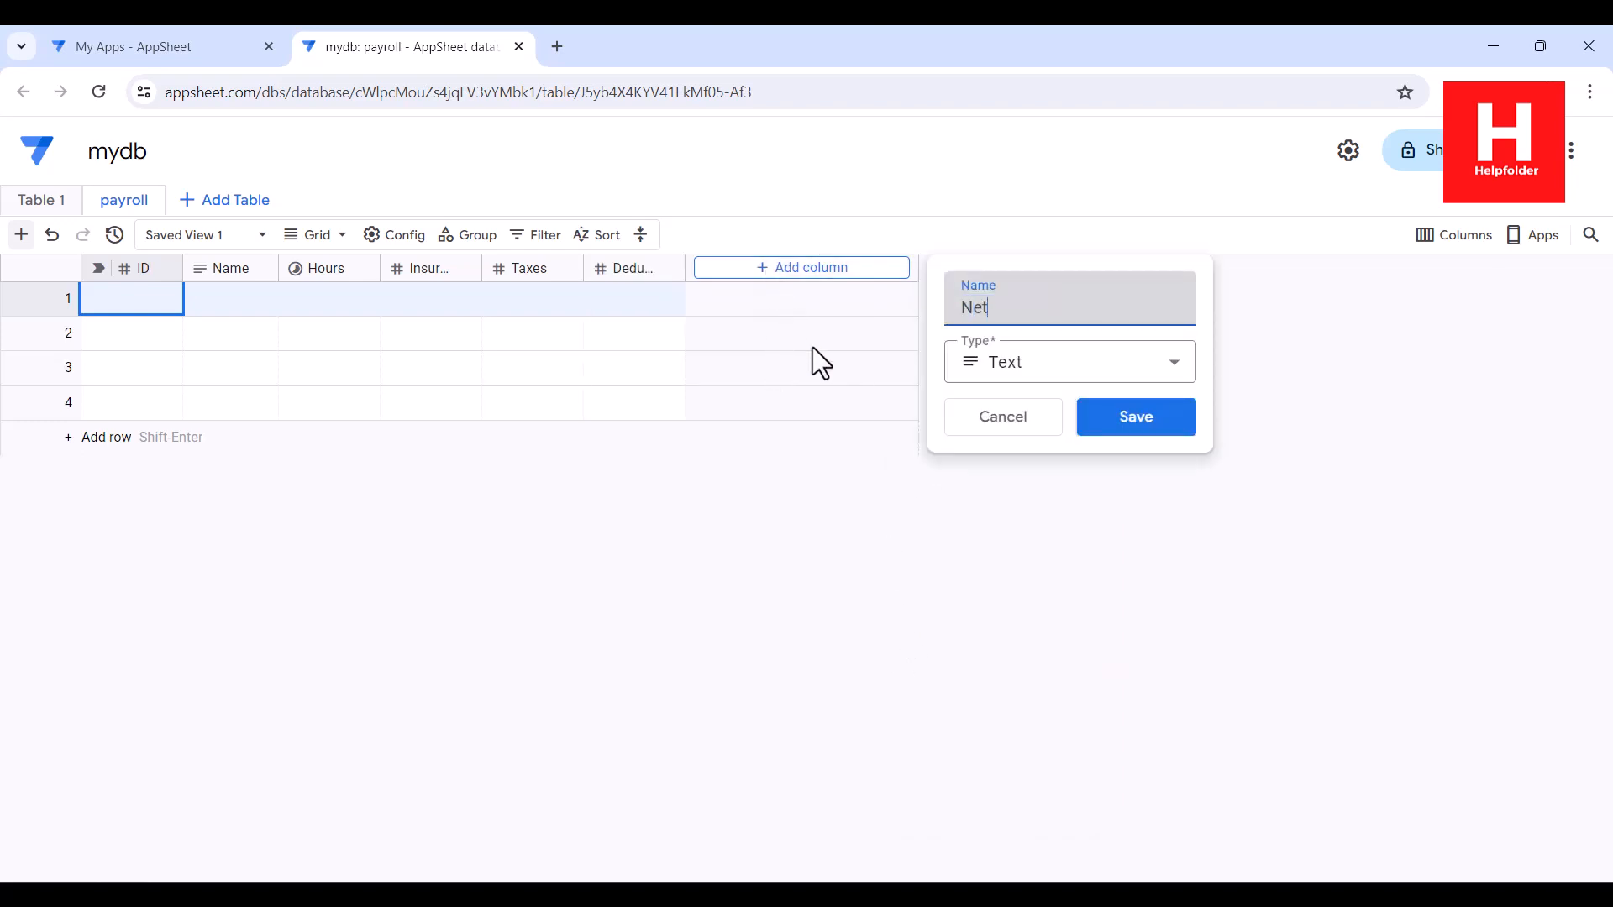
type(" Payment")
left_click(981, 366)
left_click(1031, 643)
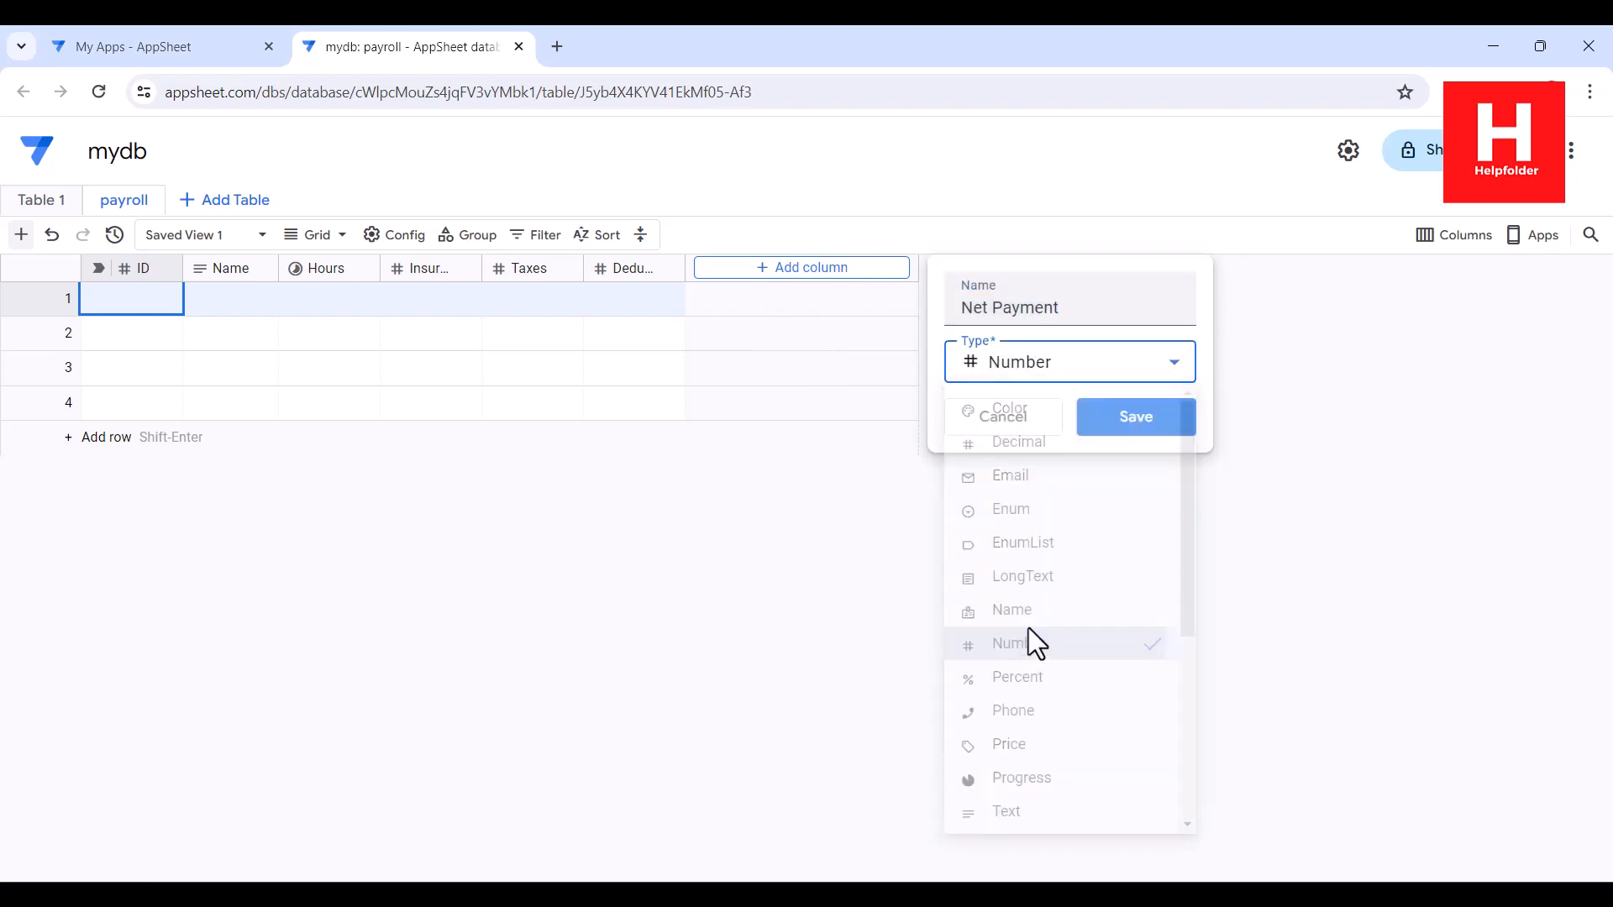
left_click(1134, 424)
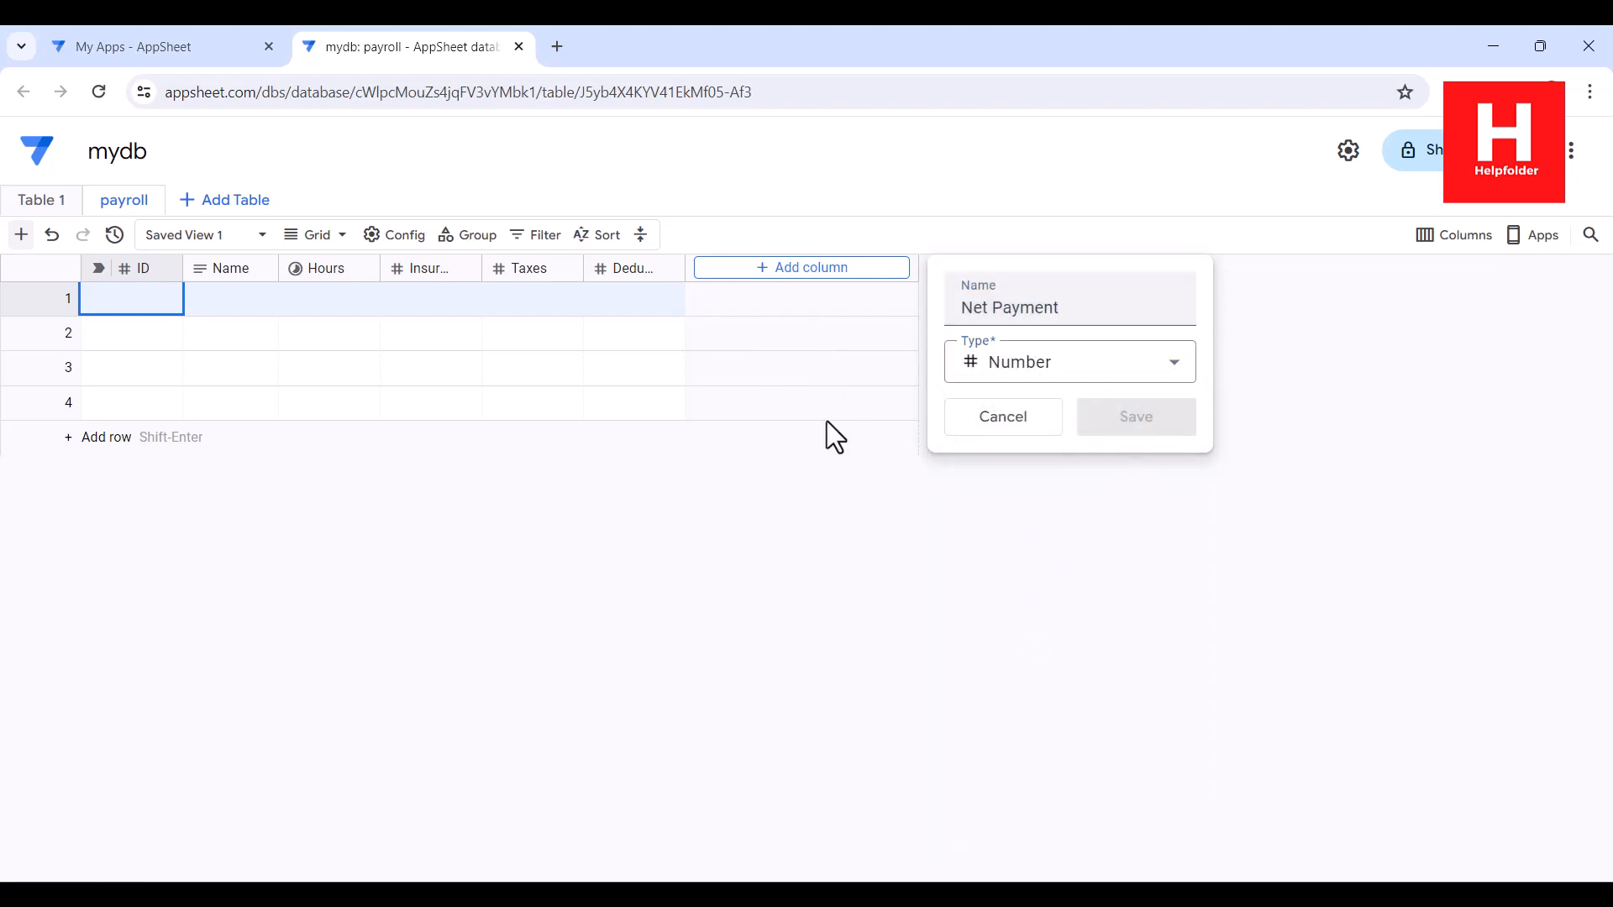
Add a column named Notes to the payroll table, keeping the Text type
left_click(875, 267)
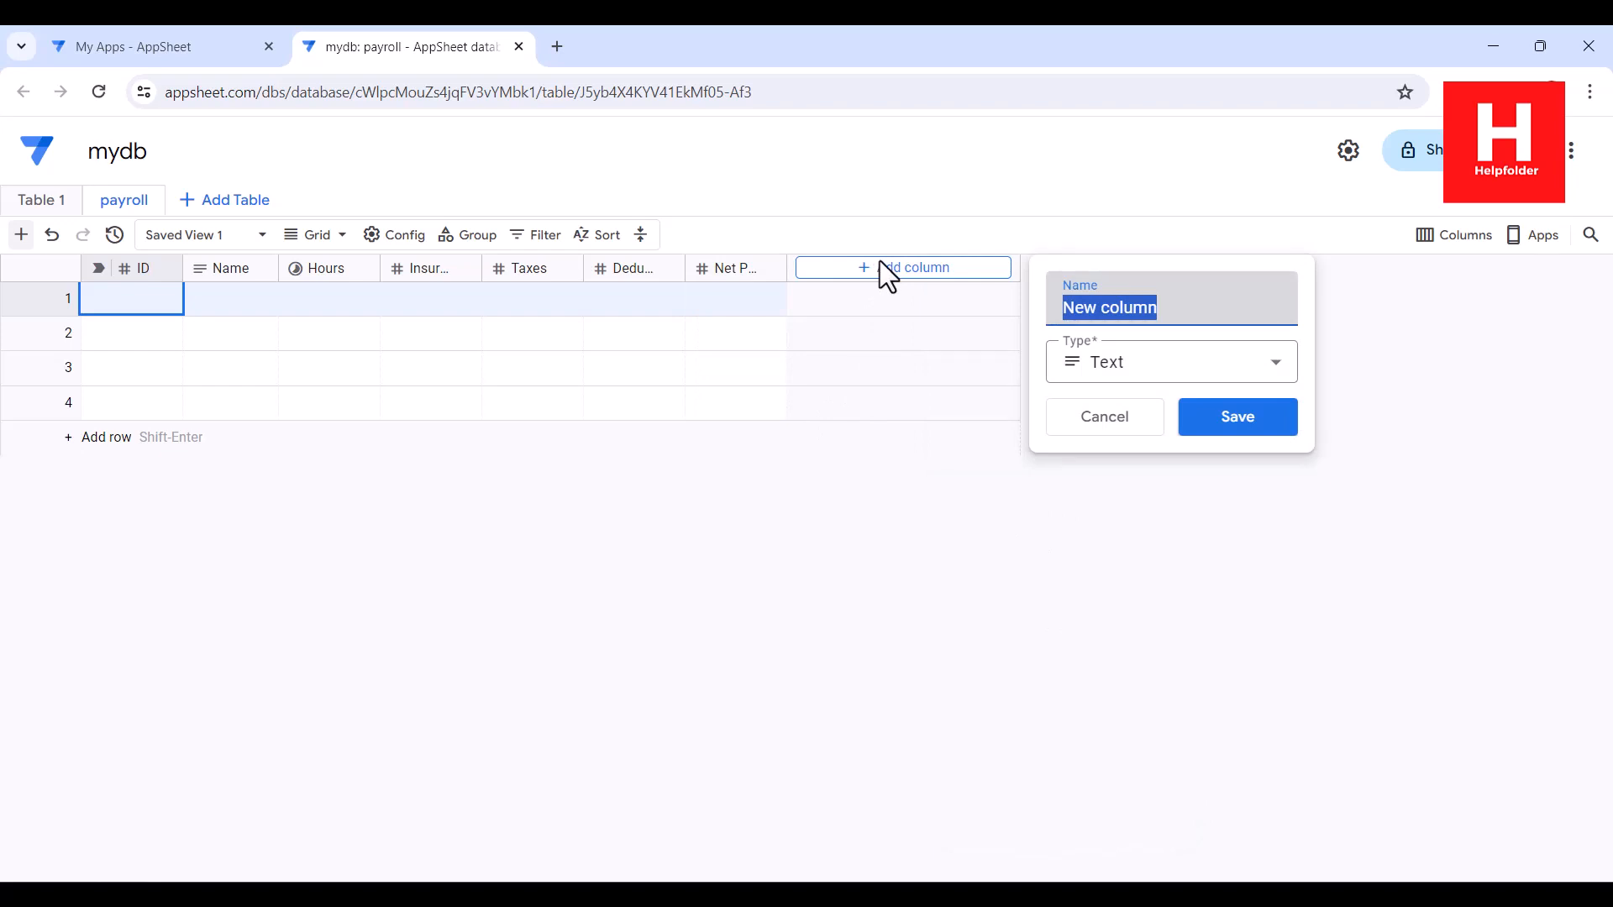
type("Notes")
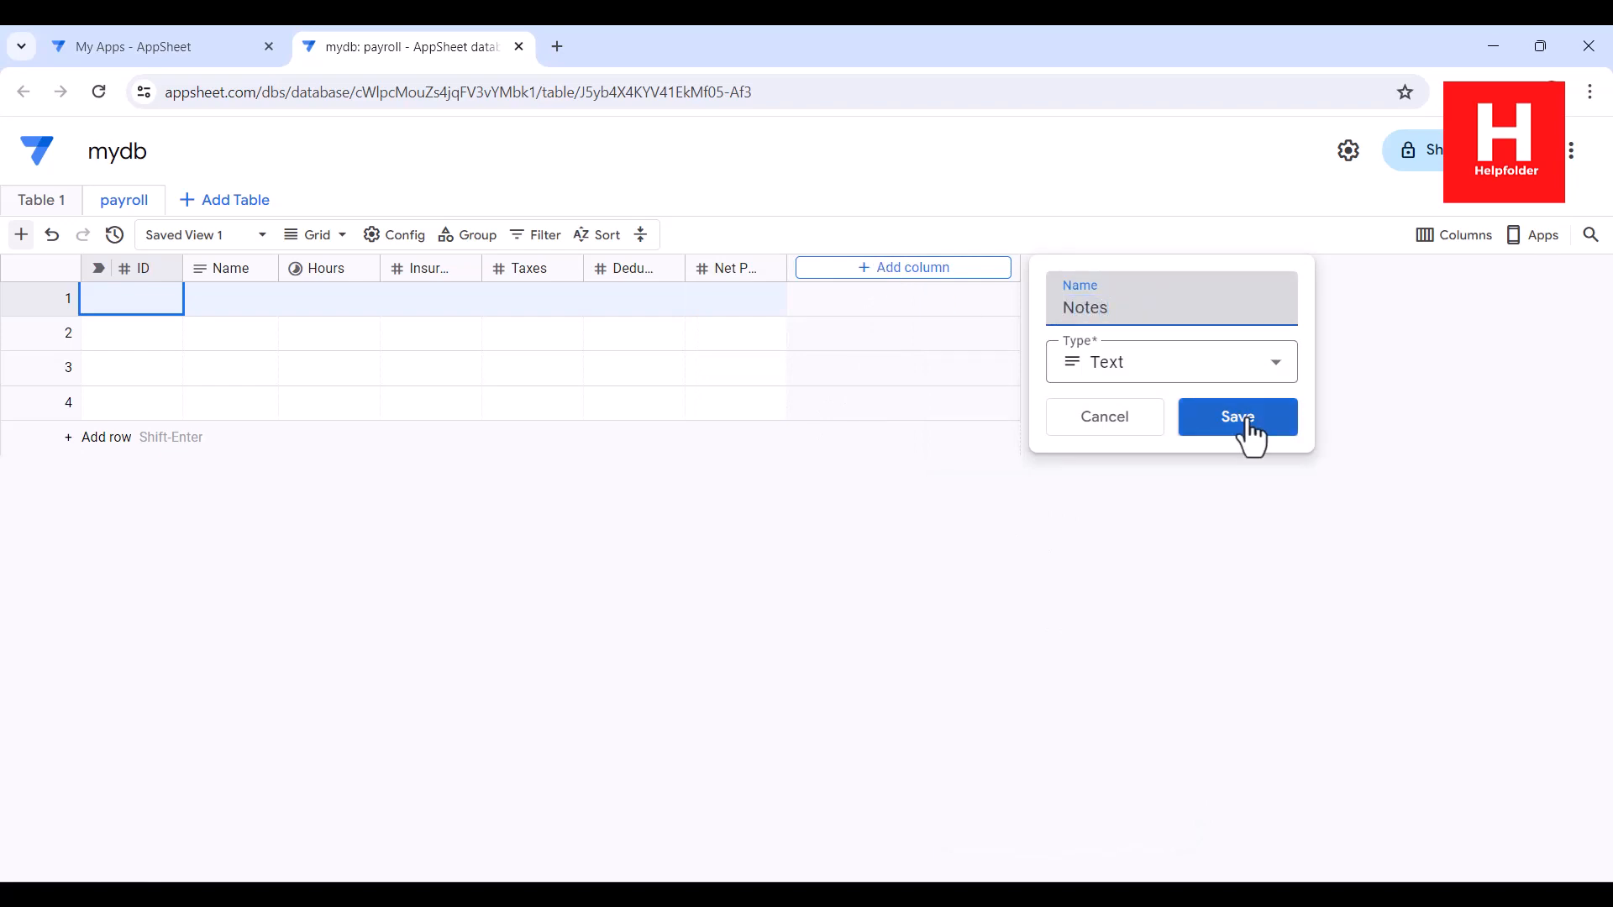
left_click(1250, 434)
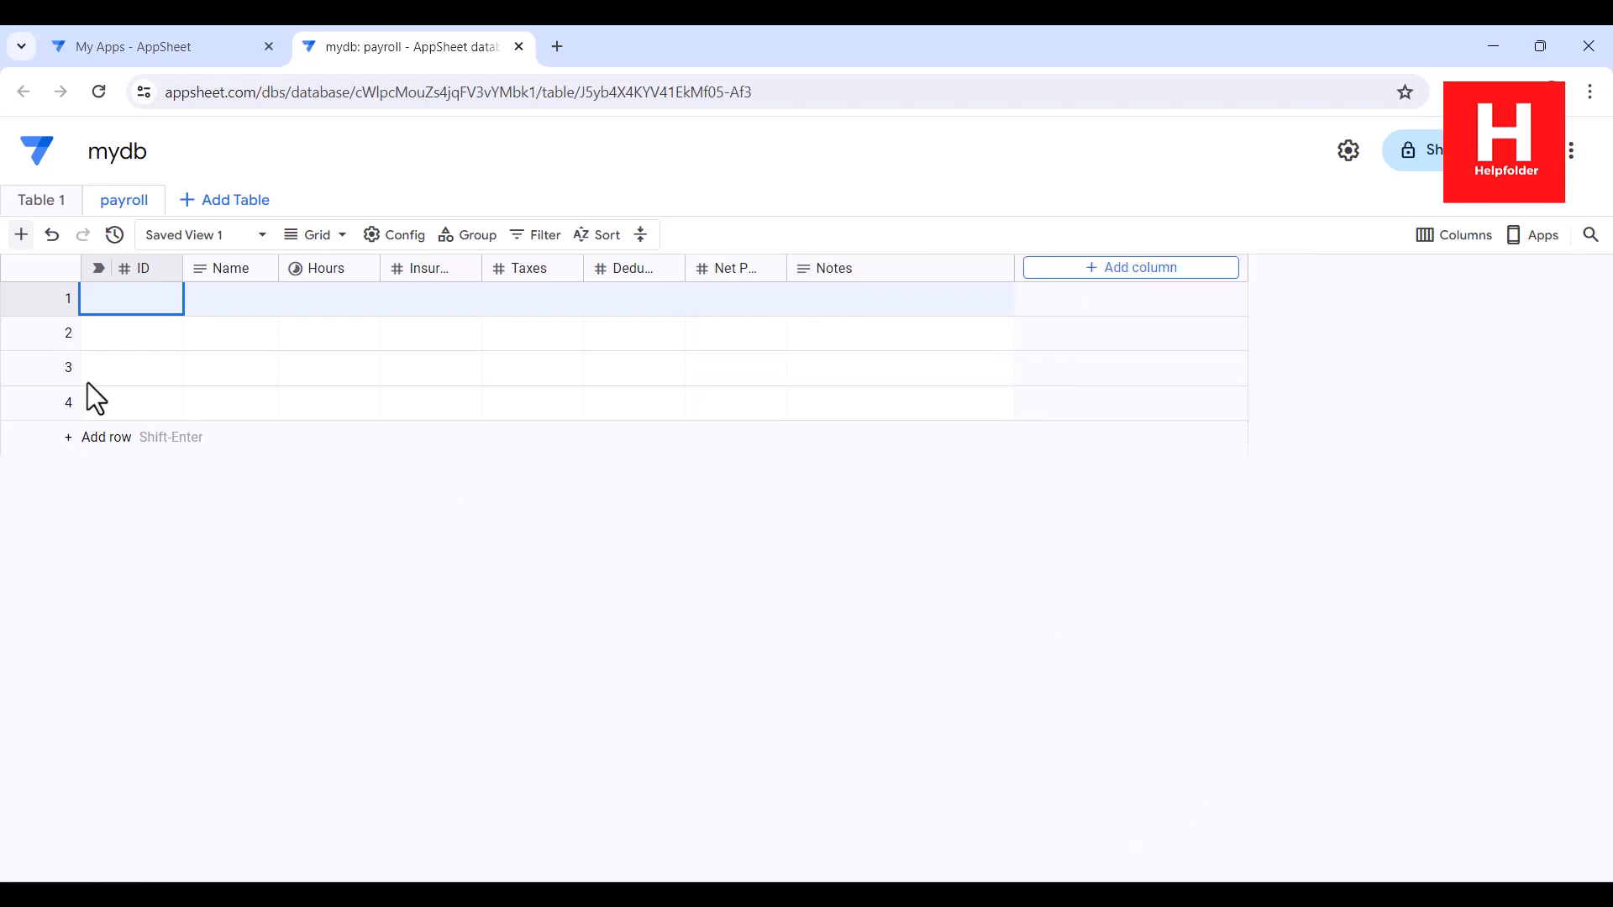
Delete the unused Table 1 from the mydb database
right_click(69, 208)
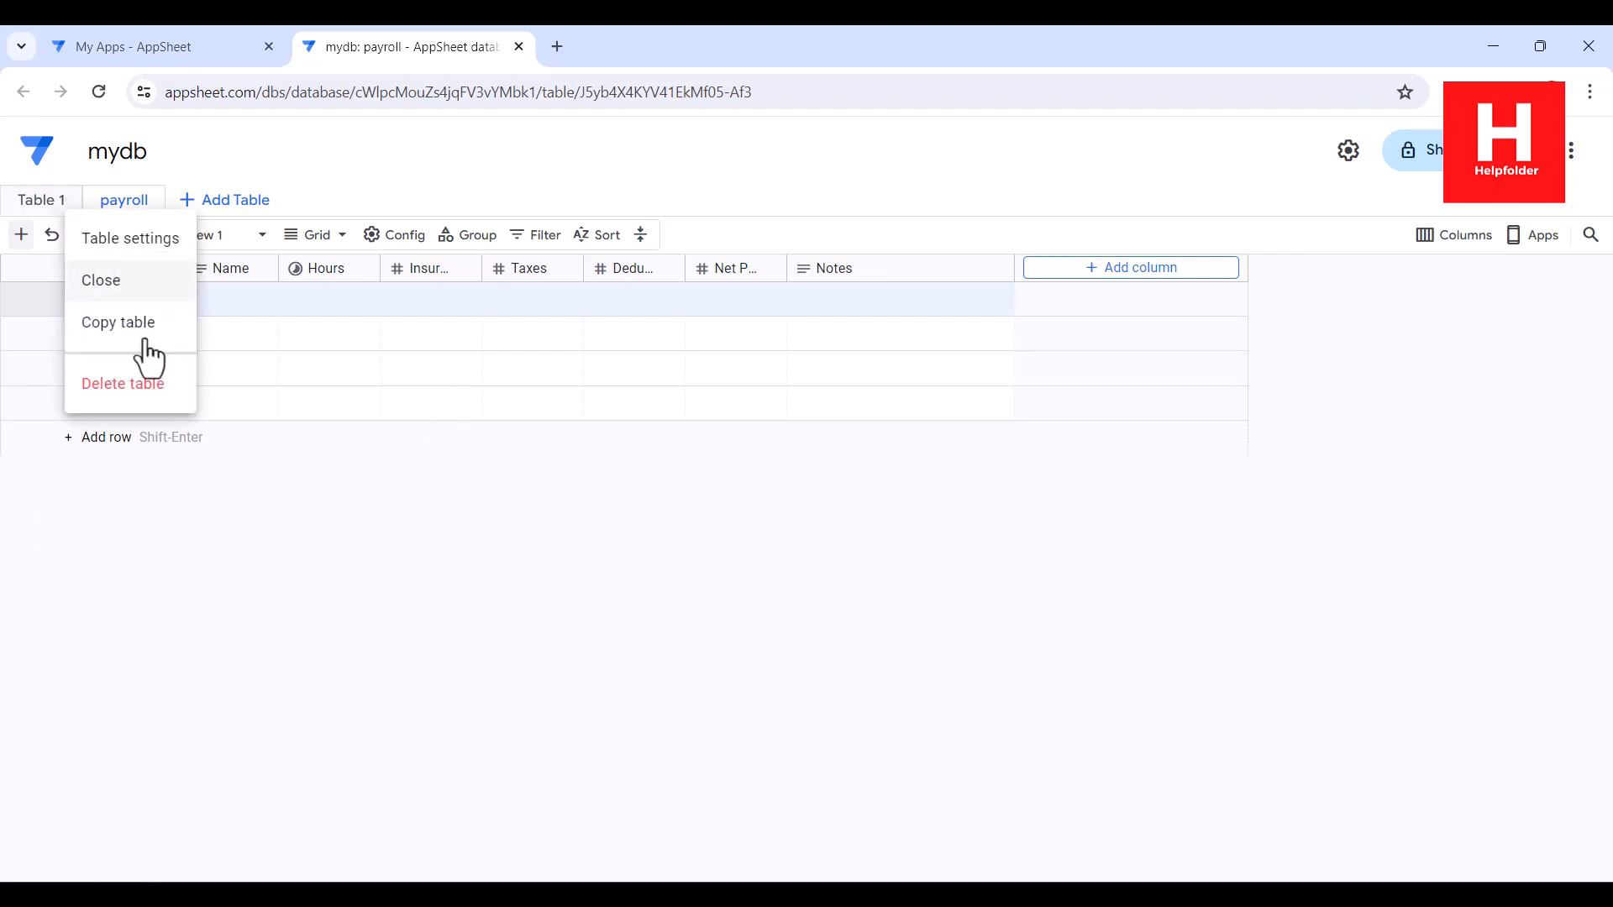
left_click(149, 393)
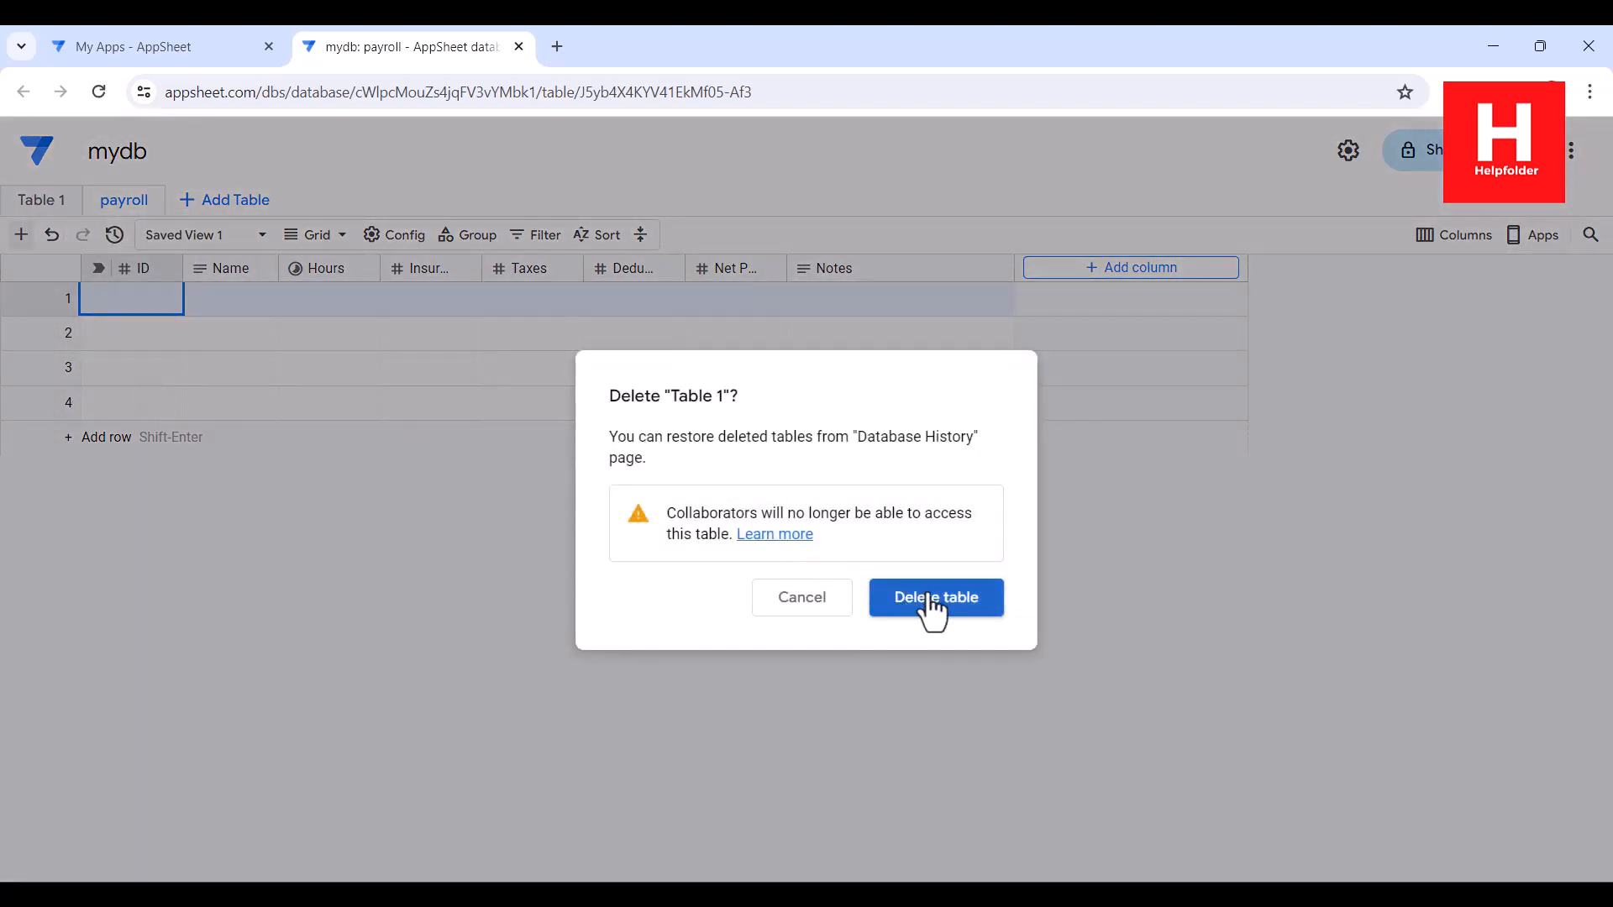
left_click(927, 599)
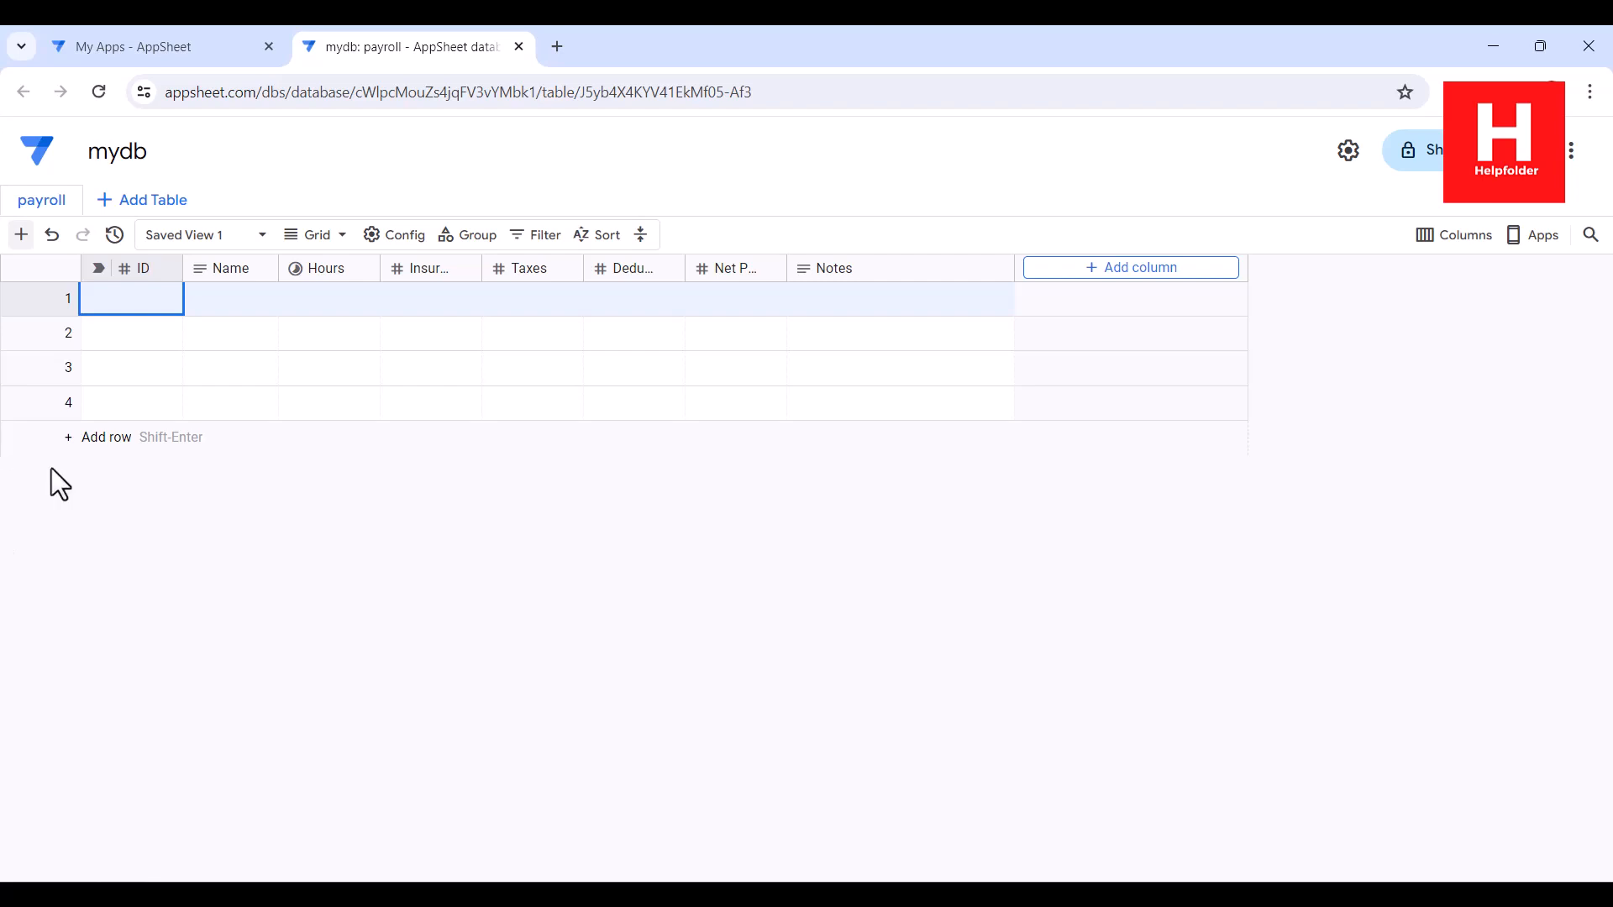
Start a new app from existing data, named Payroll Tracker, in the Sales & CRM category
left_click(143, 48)
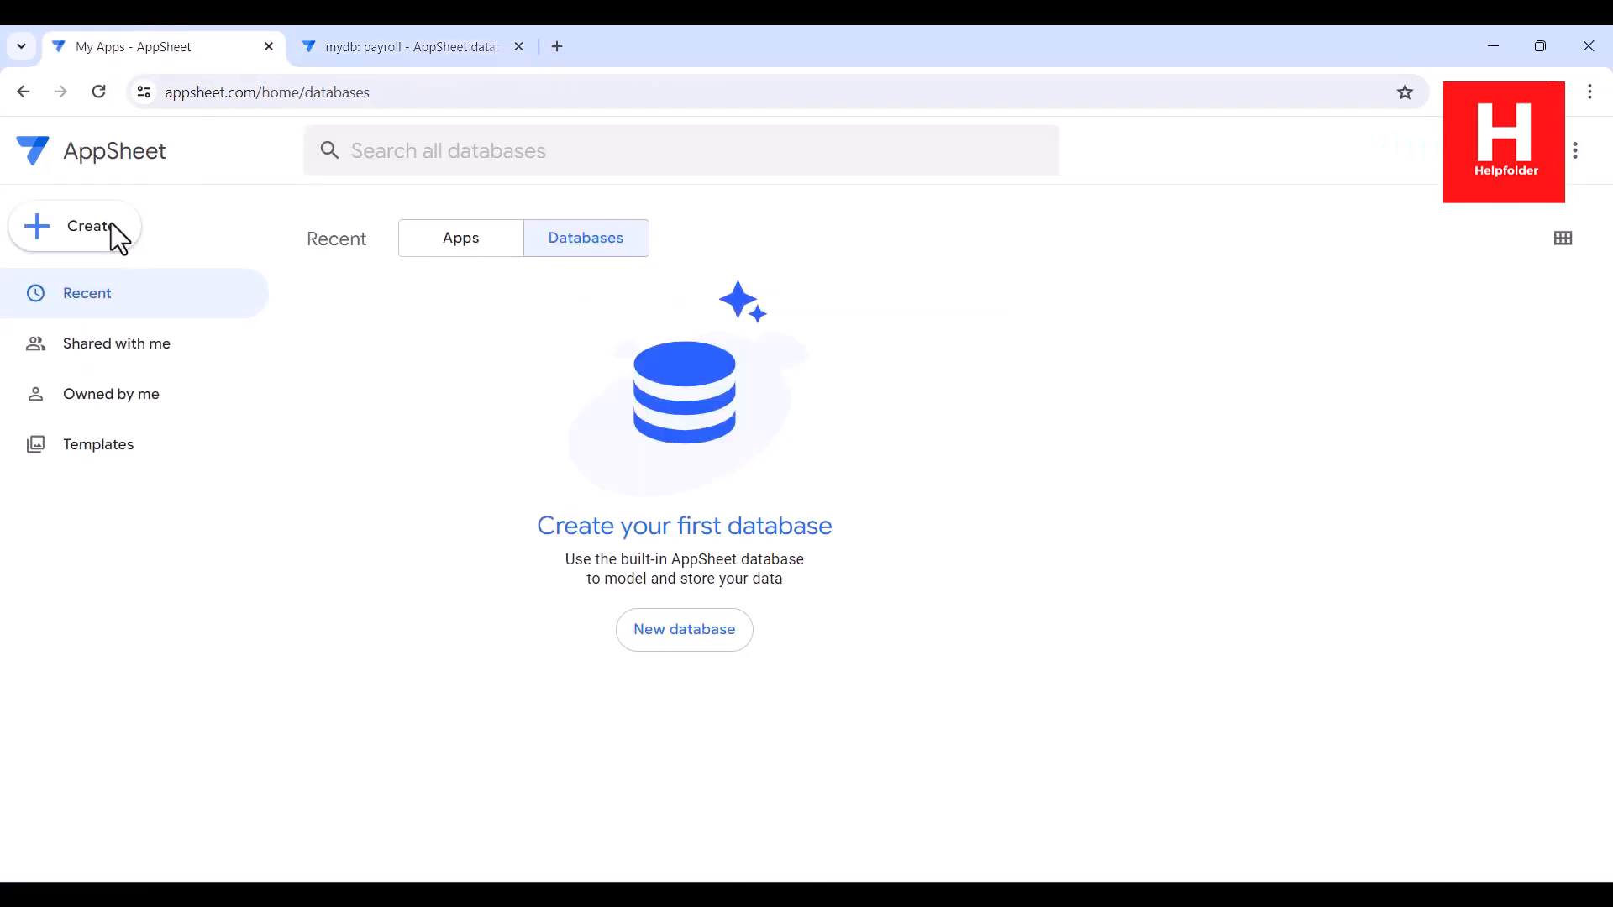
left_click(47, 243)
mouse_move(101, 301)
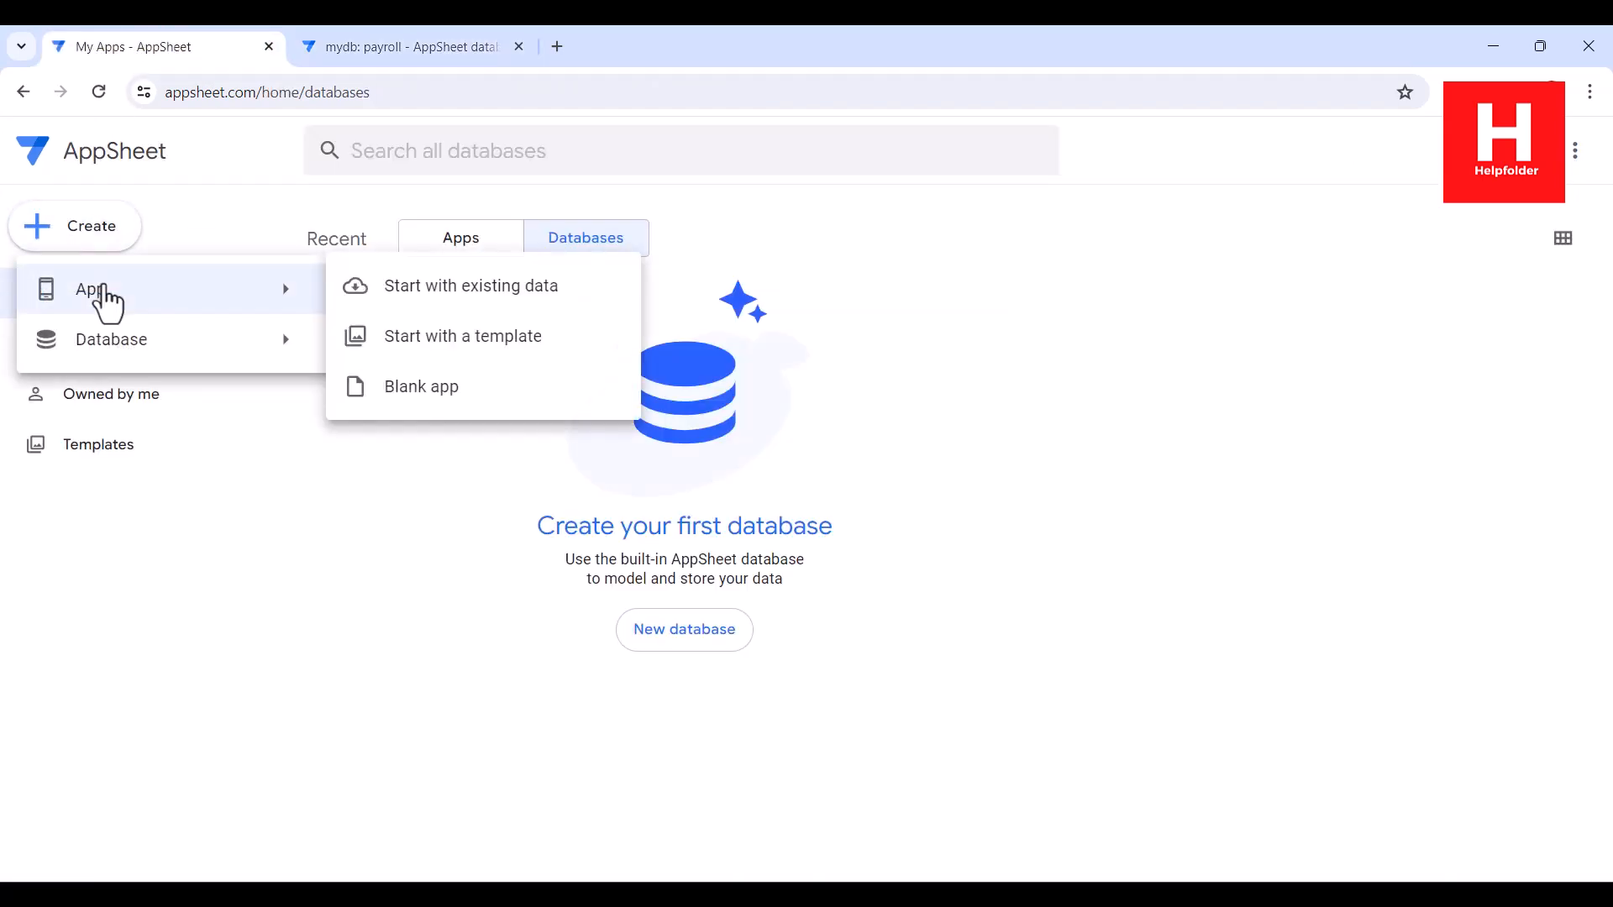
left_click(469, 290)
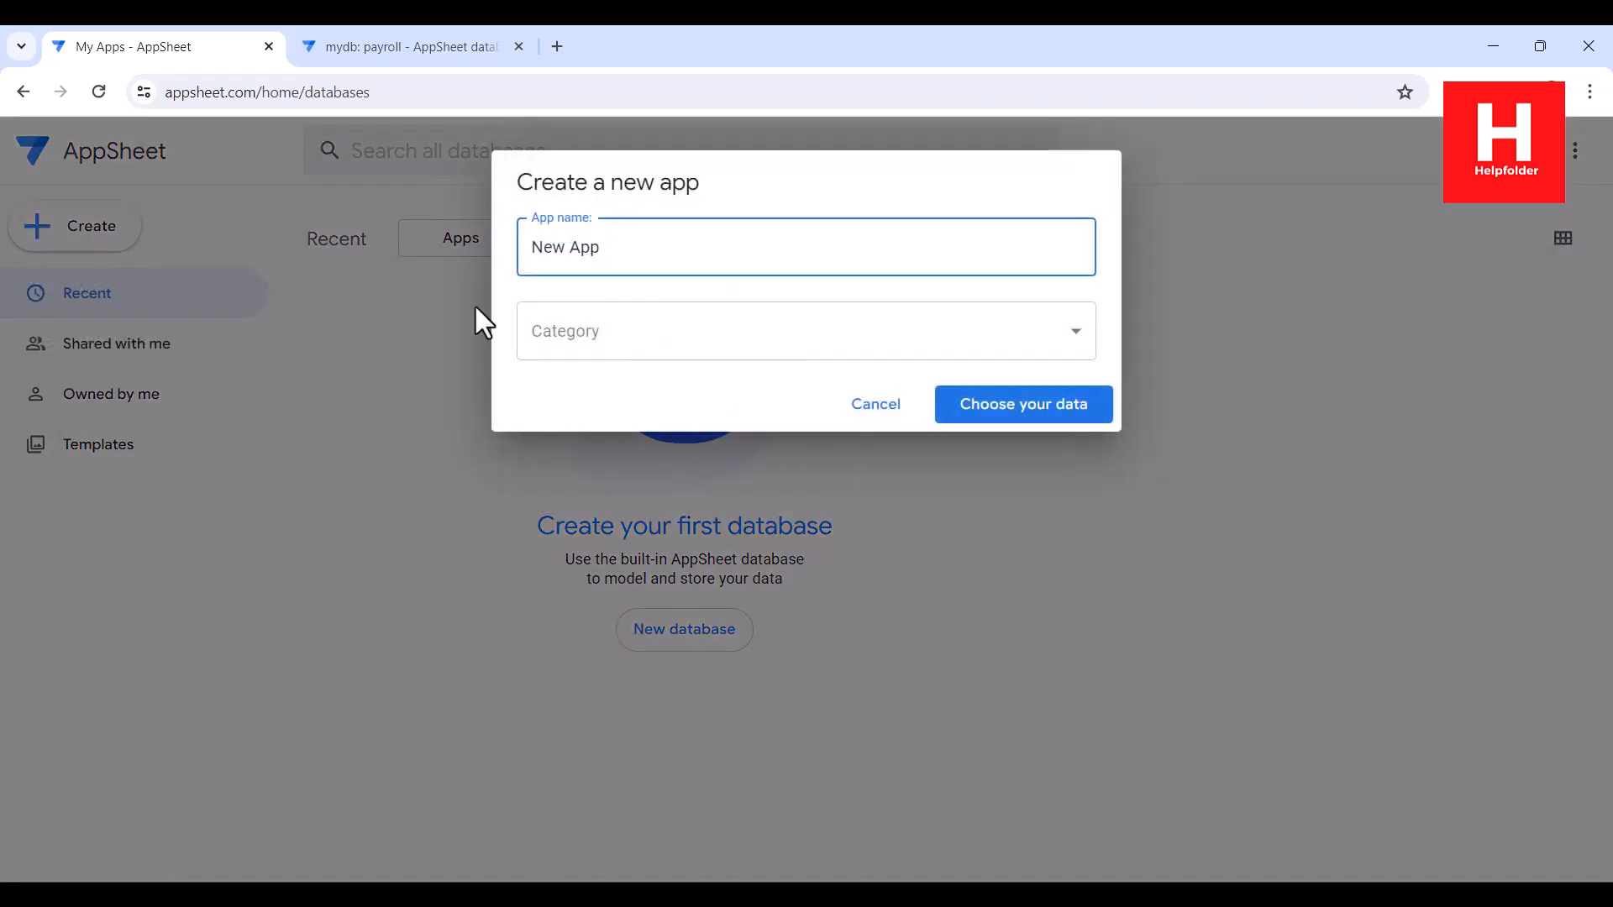
left_click_drag(623, 256, 448, 245)
type("Payroll ")
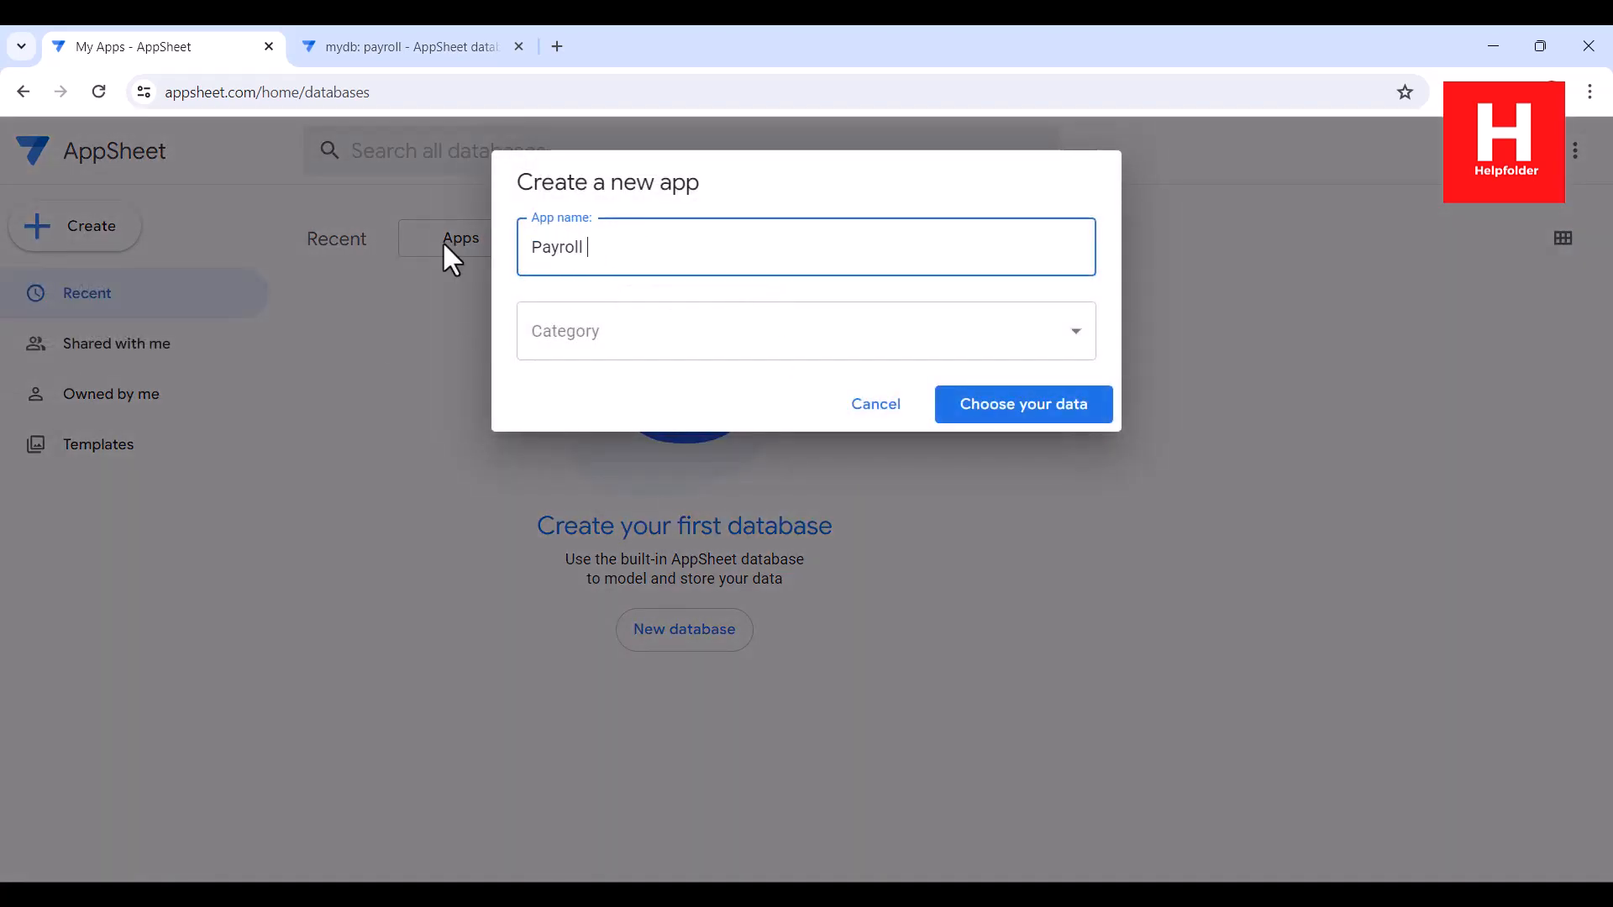
type("Tracker")
left_click(604, 332)
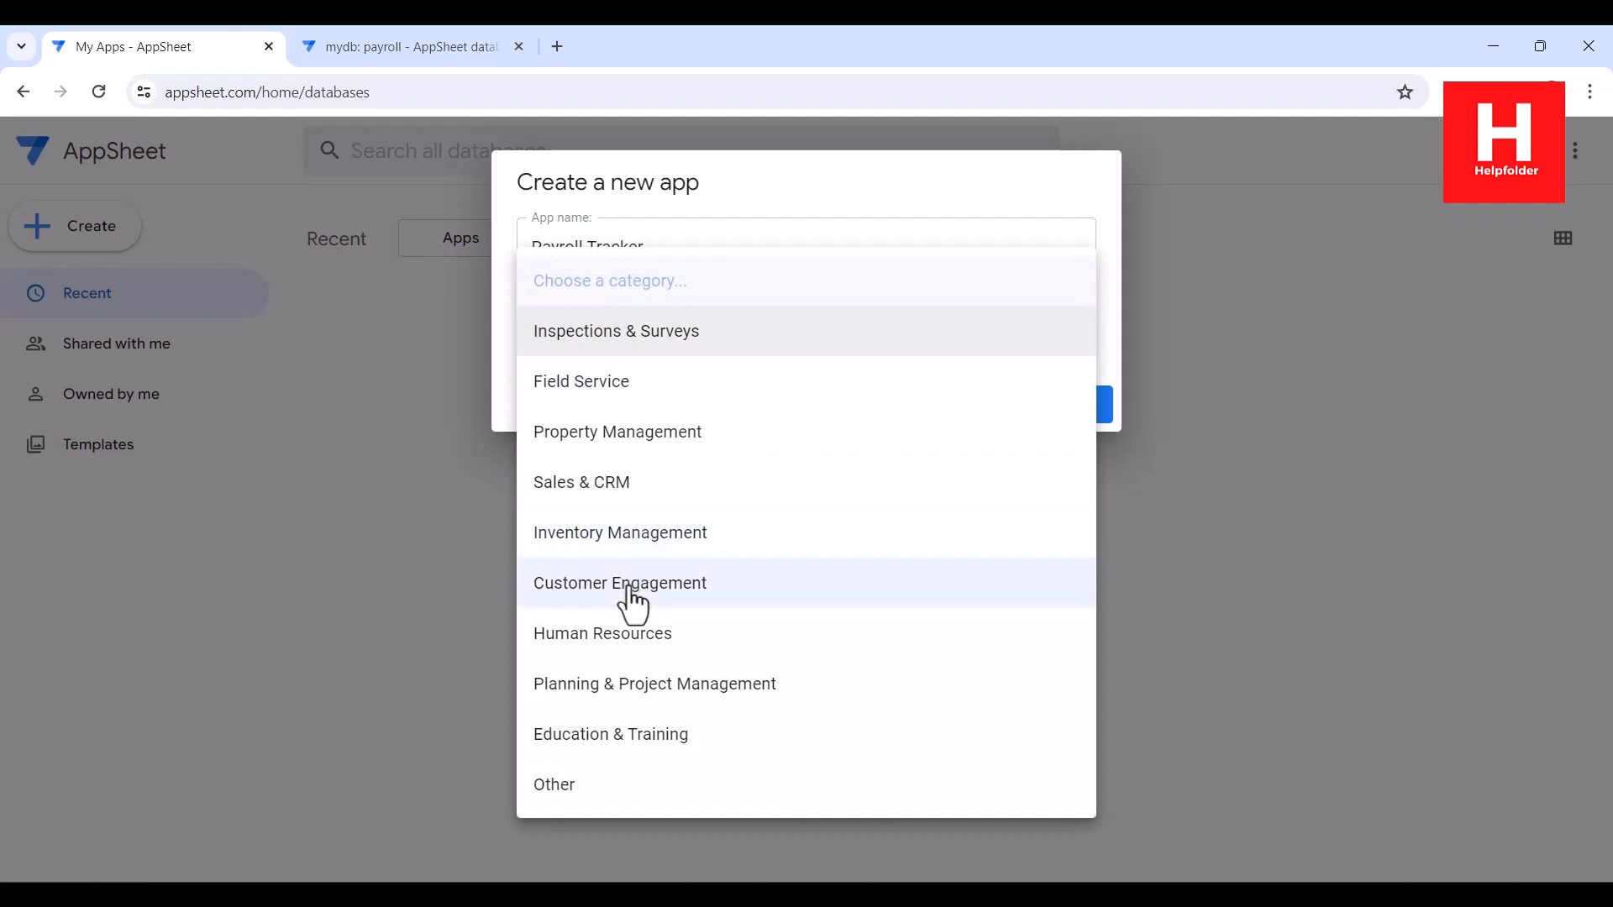
left_click(624, 495)
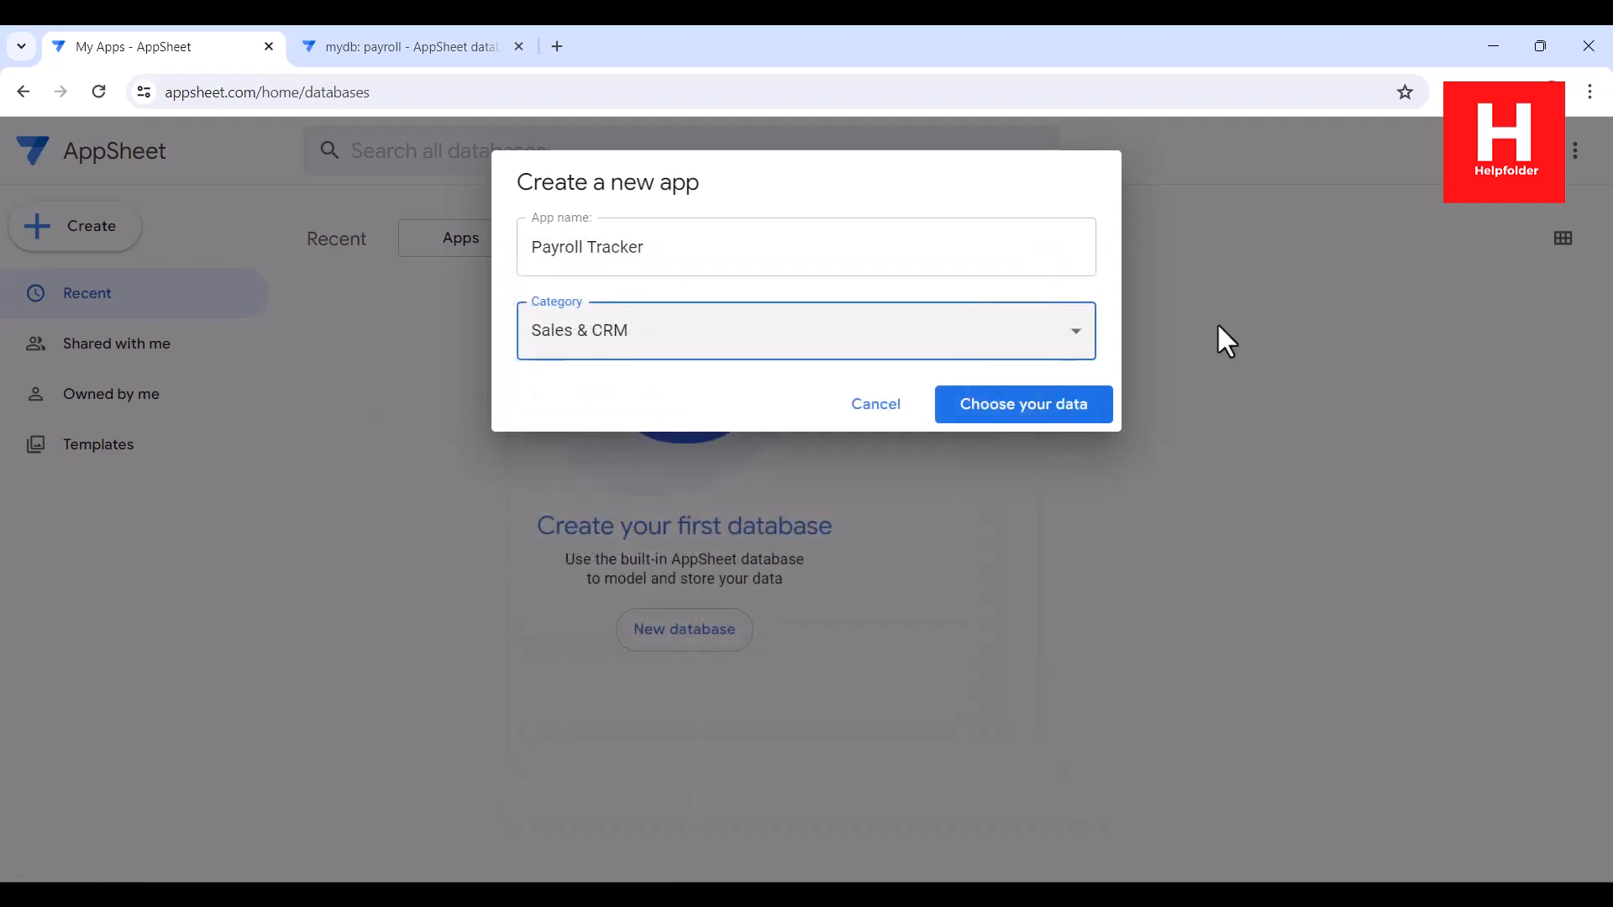
left_click(1097, 405)
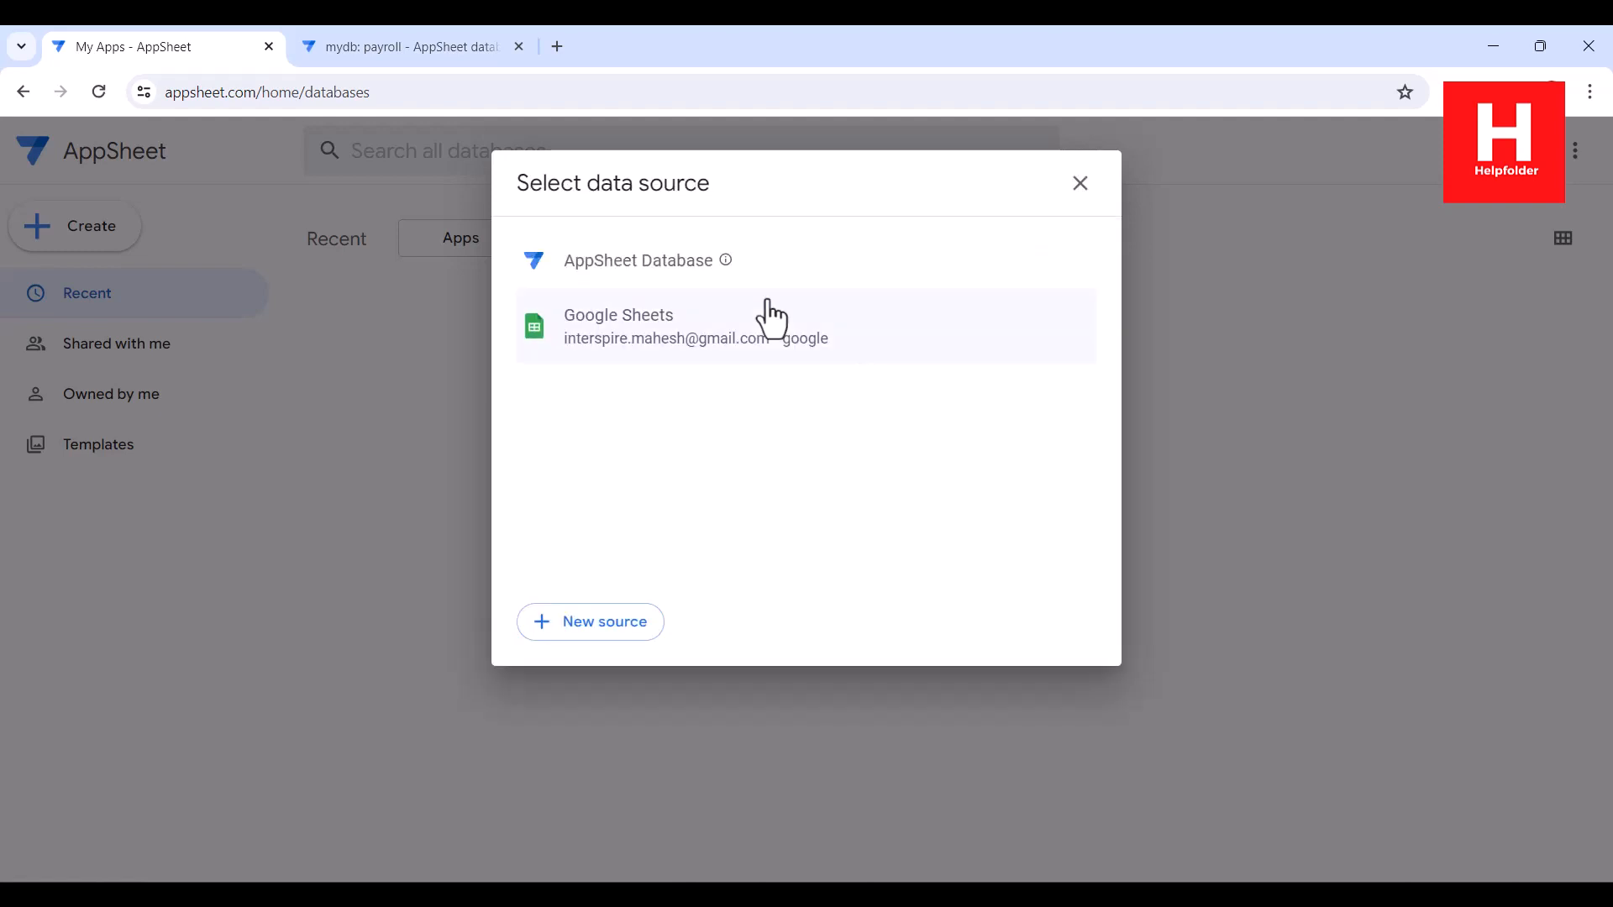
Create the app from the payroll table of the AppSheet database mydb and dismiss the app-ready dialog
left_click(649, 273)
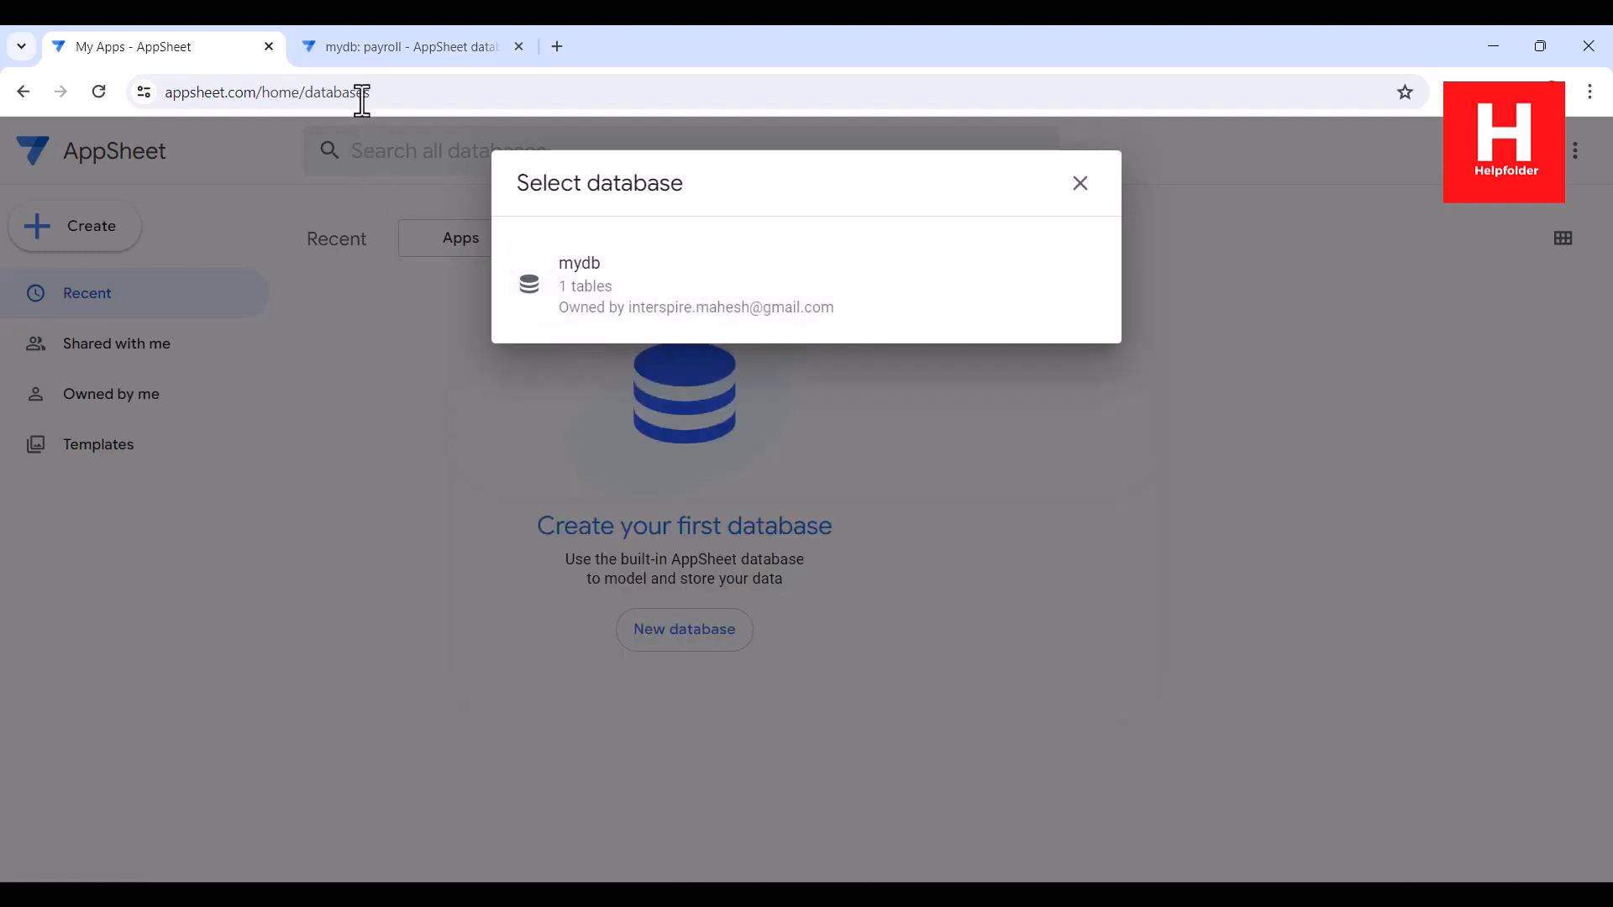
left_click(361, 47)
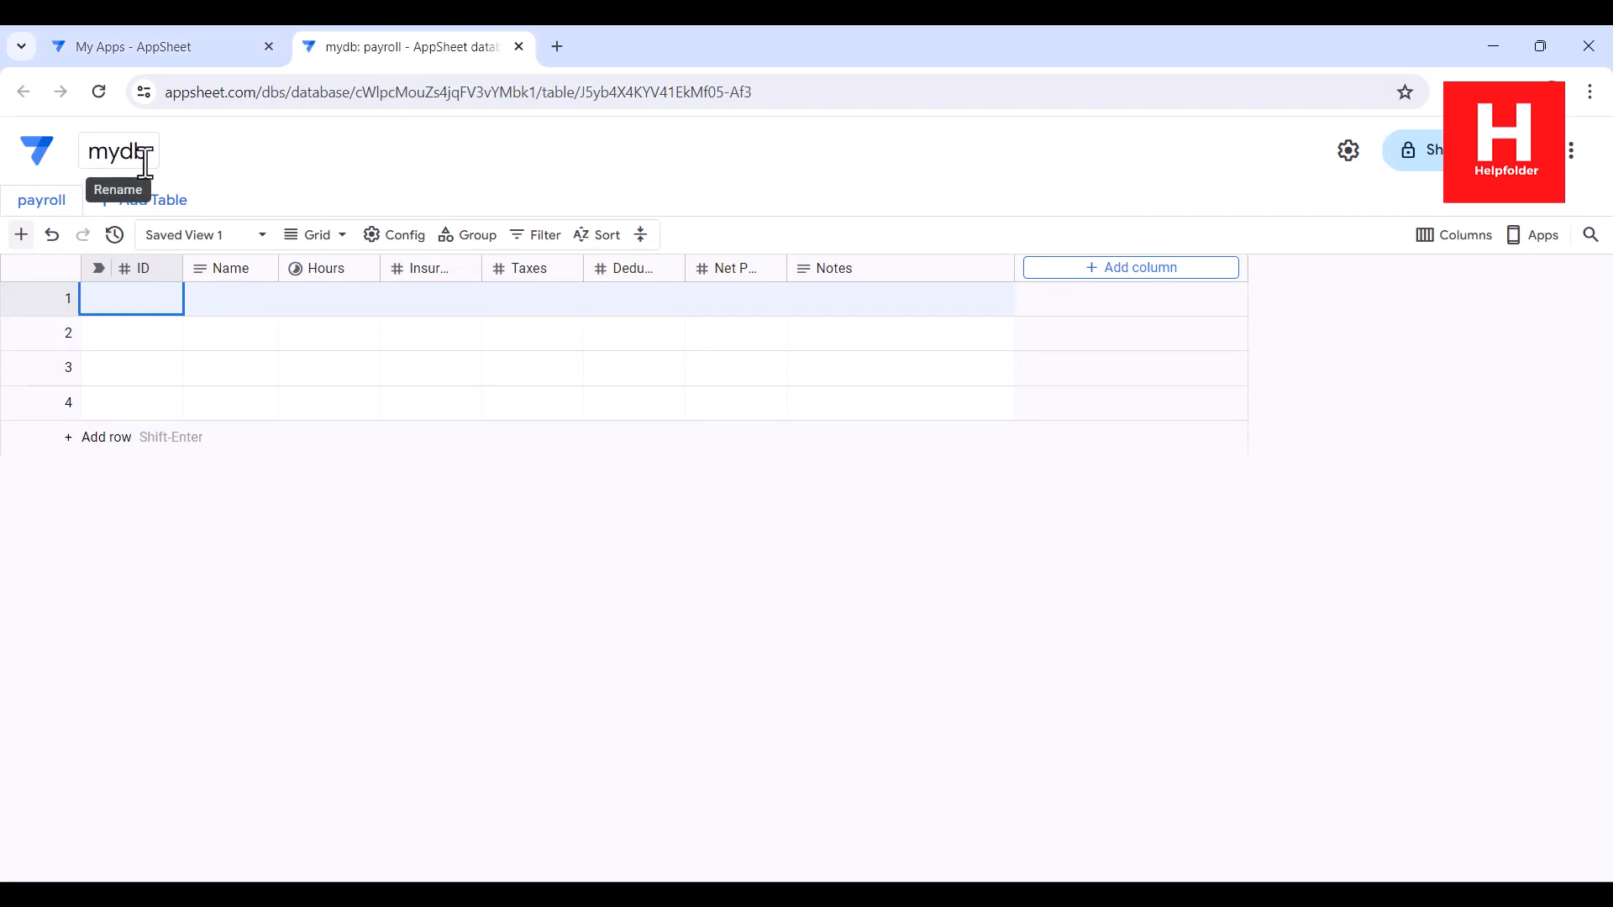
left_click(117, 51)
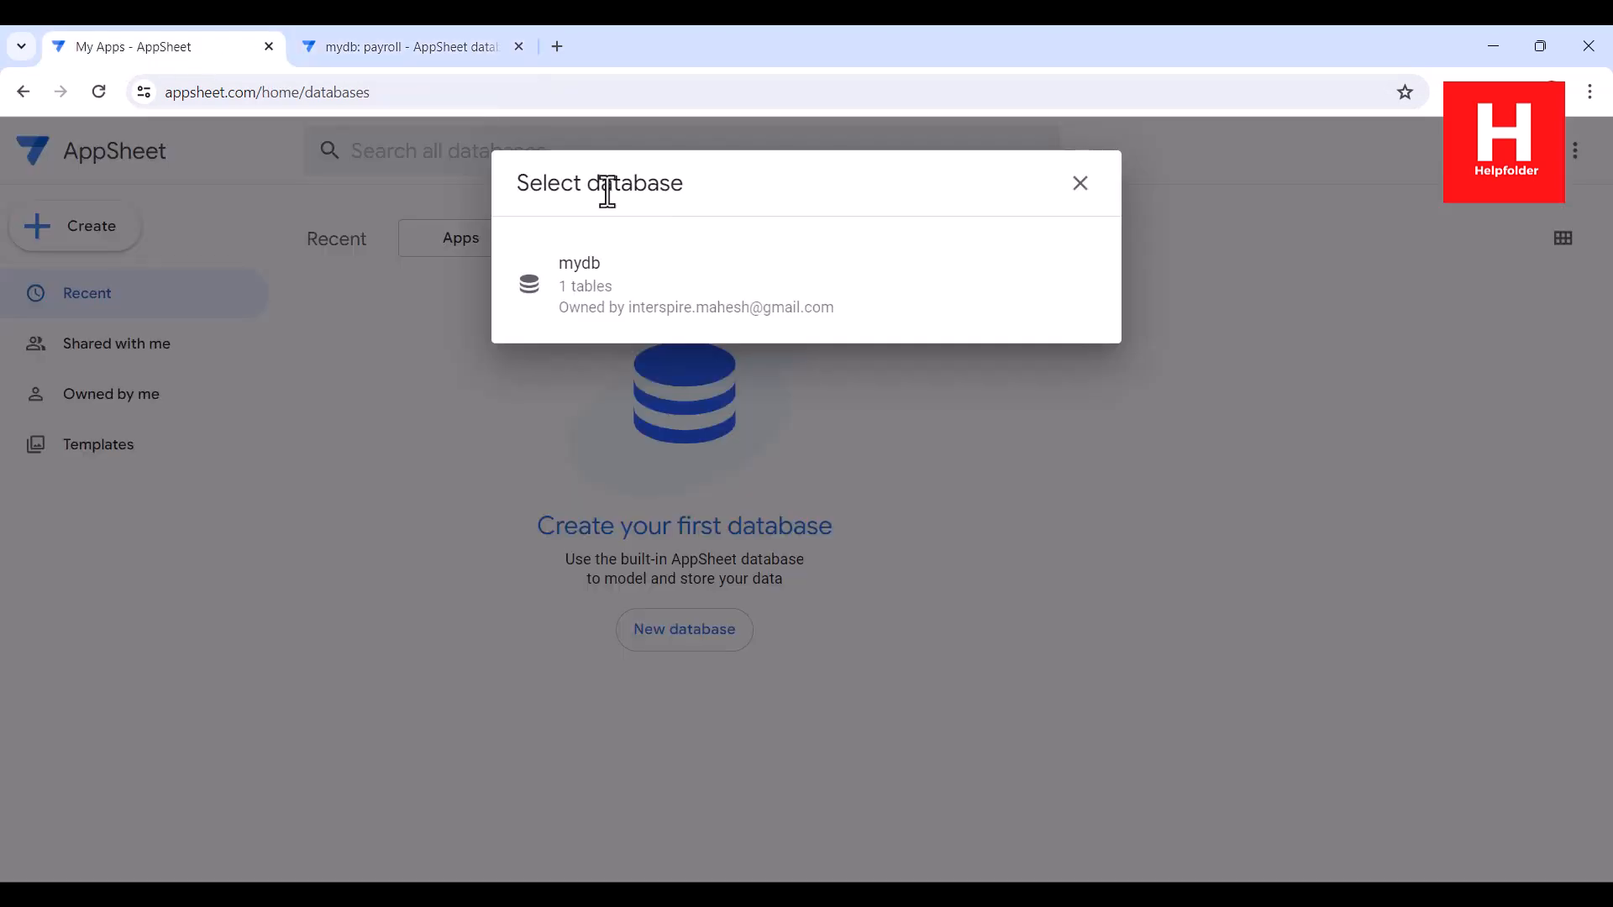
left_click(658, 314)
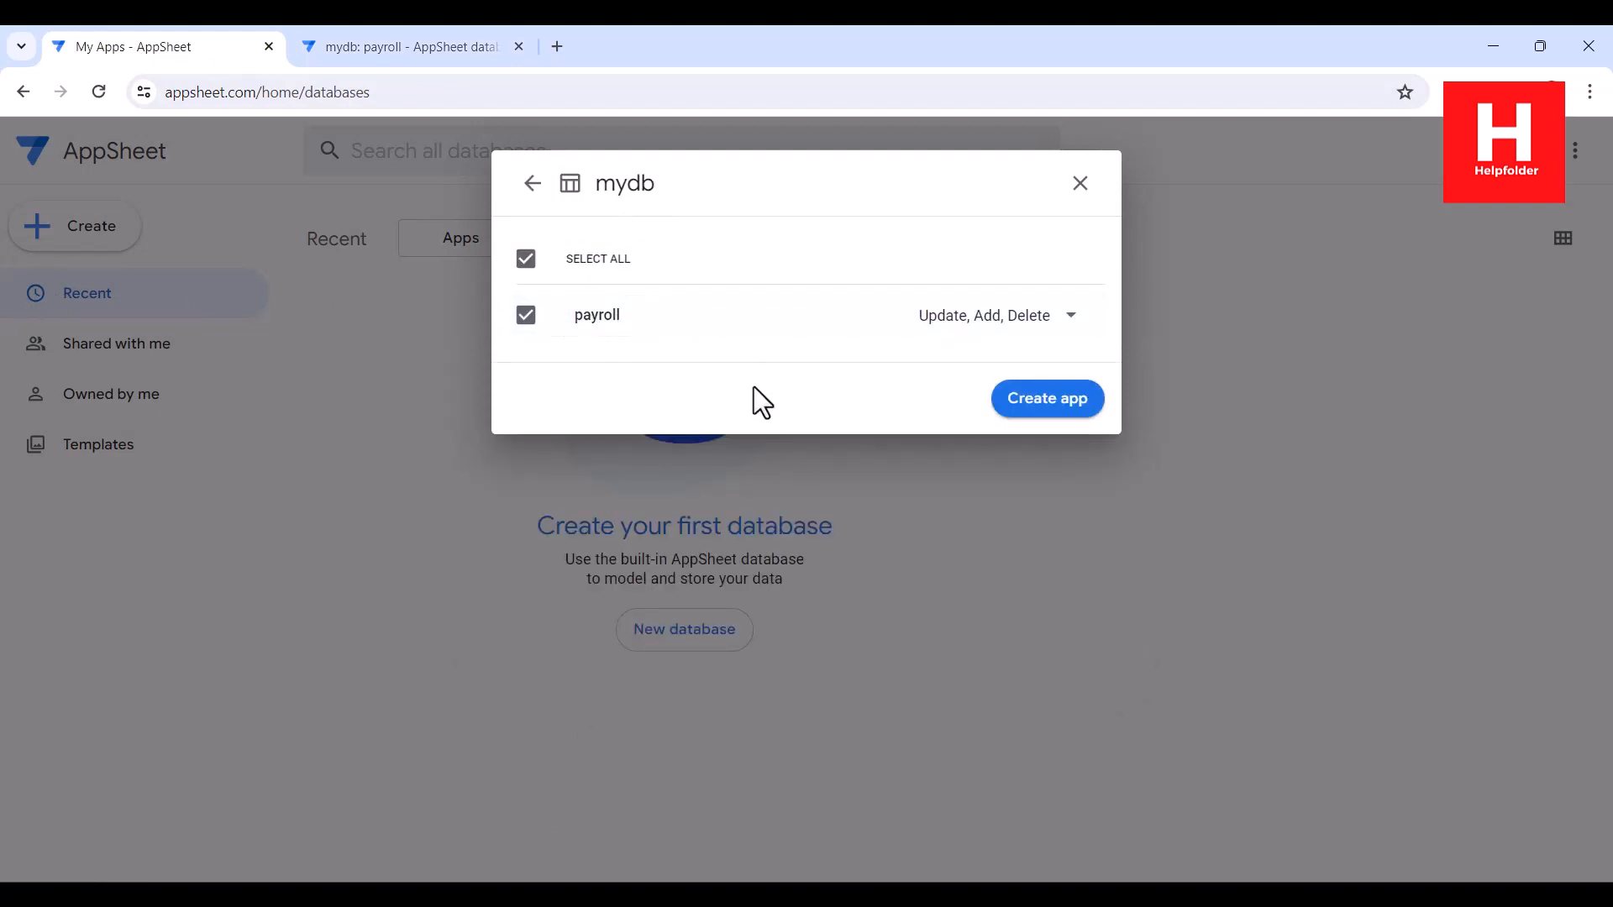
left_click(1060, 403)
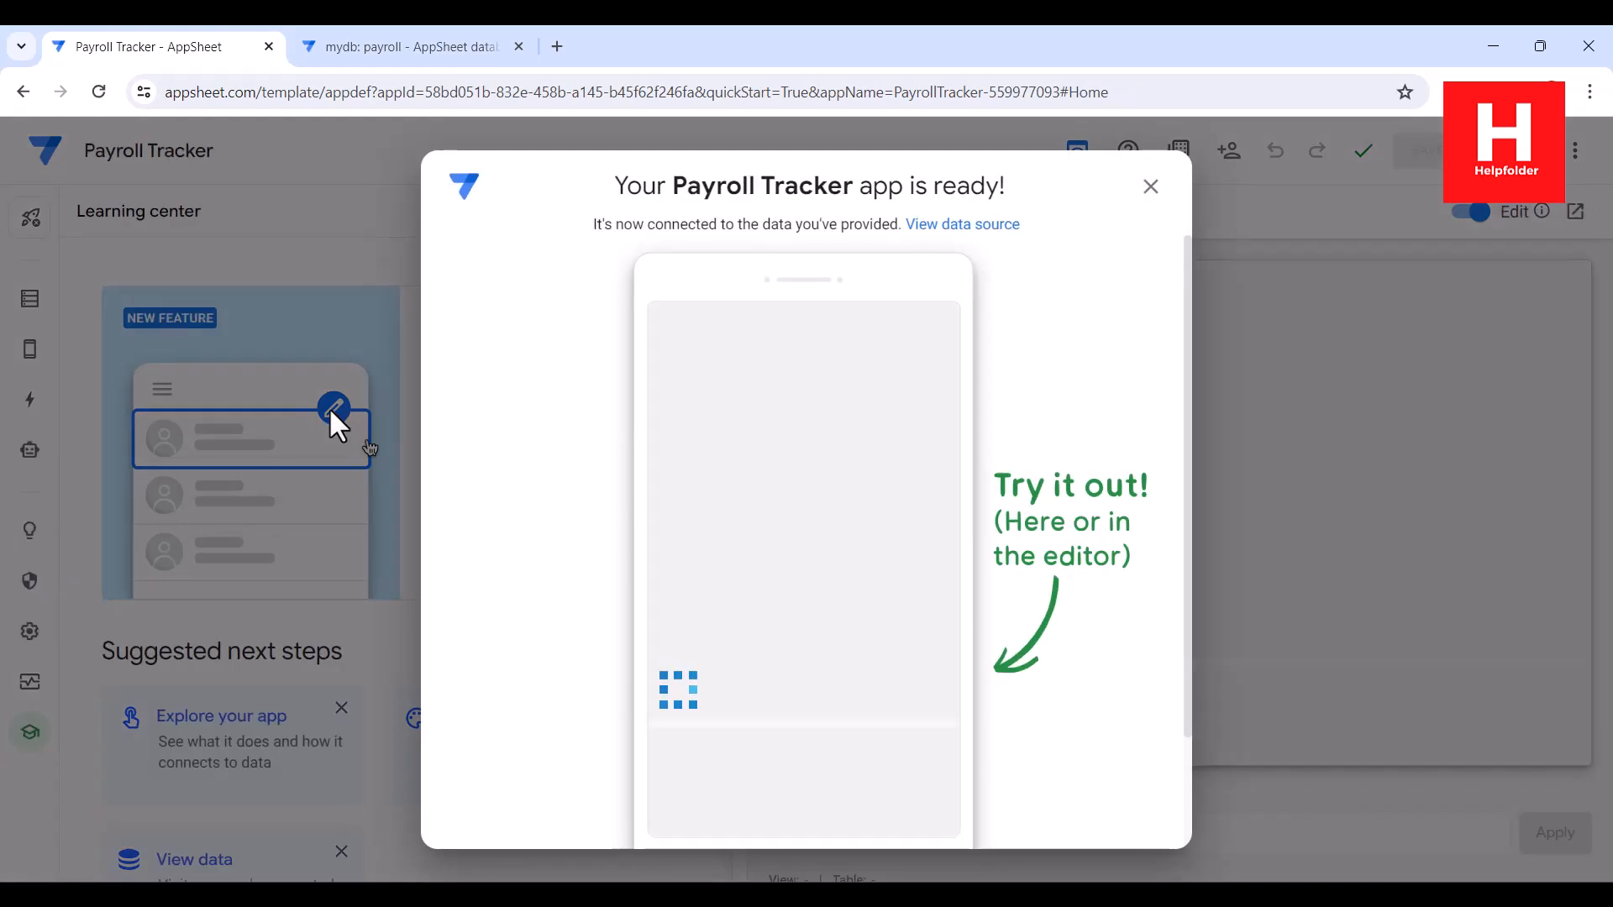
left_click(1146, 195)
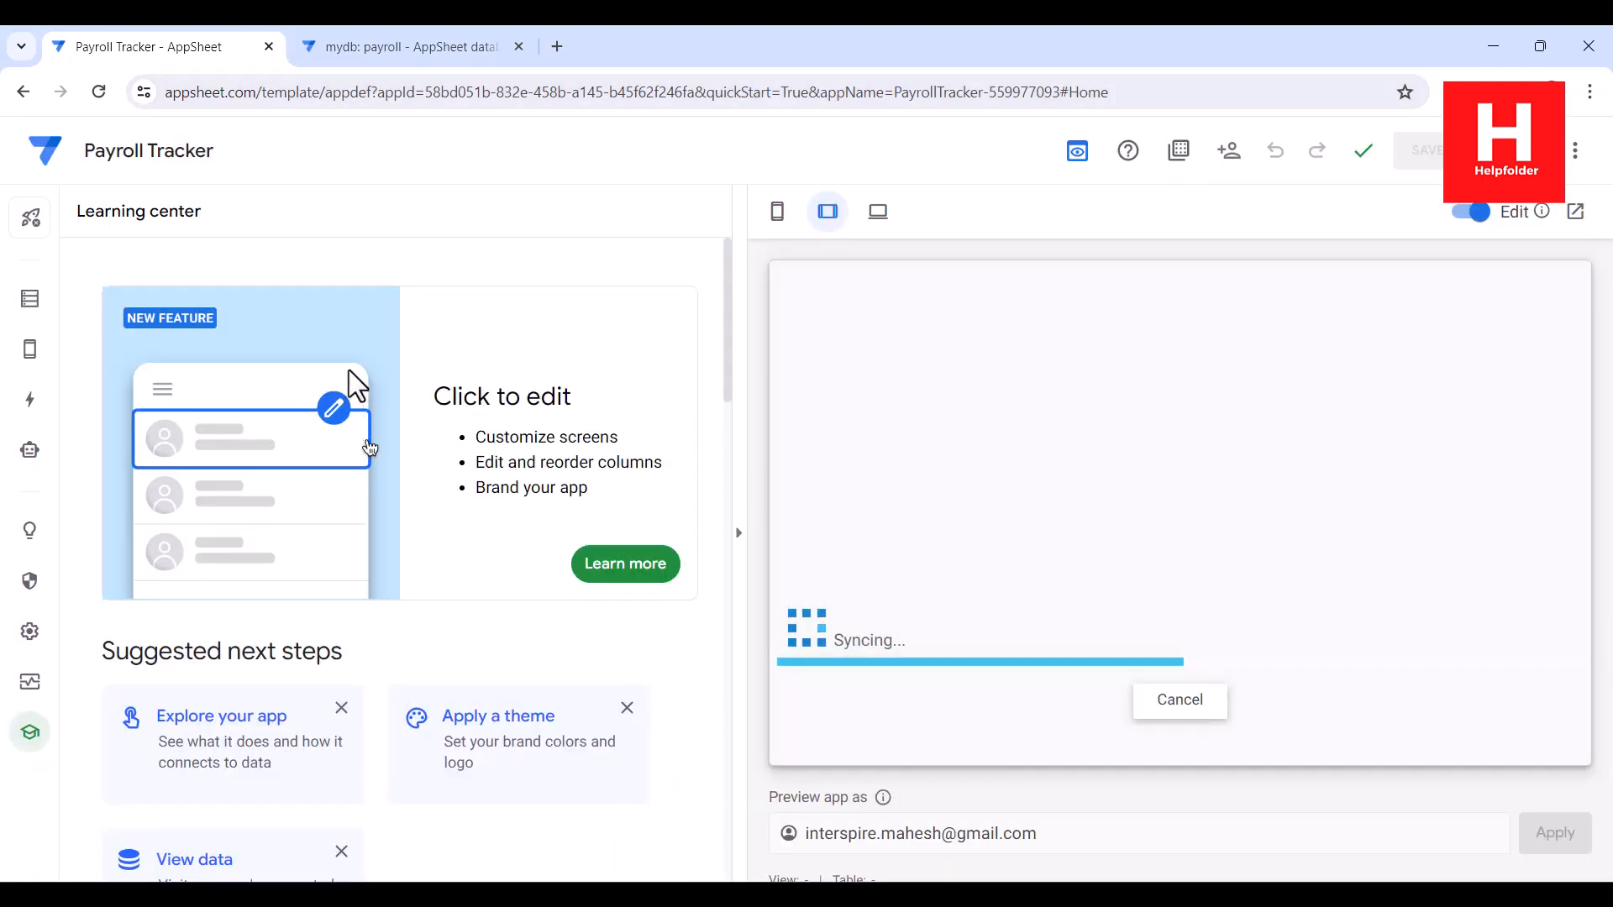
Change the payroll view to the table view type and rename it Payroll
mouse_move(29, 353)
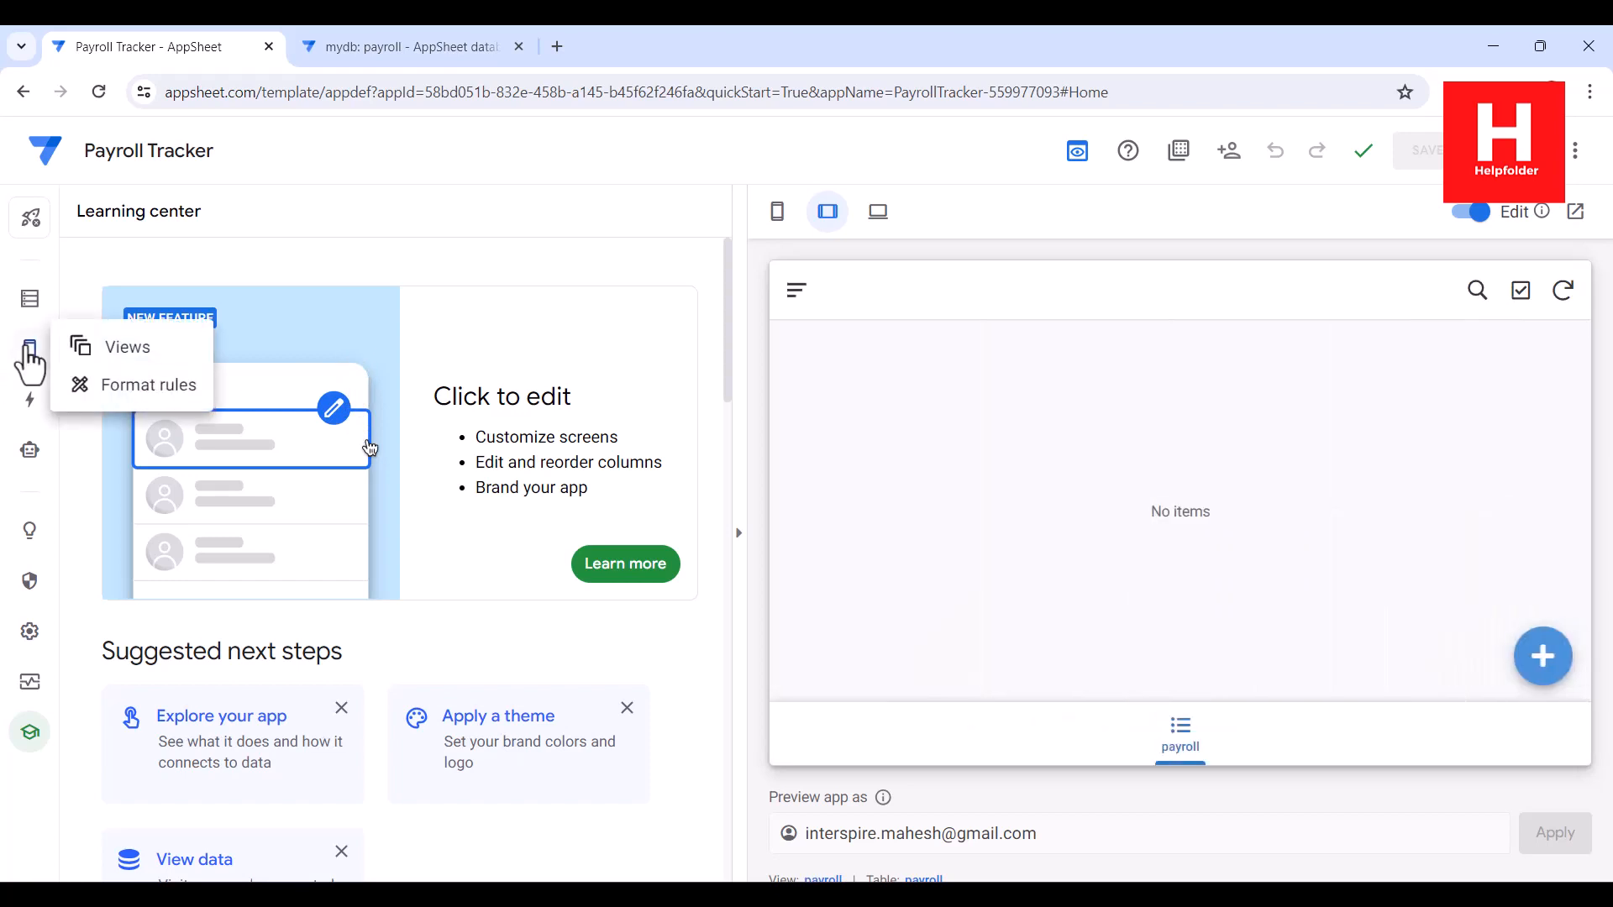
left_click(128, 347)
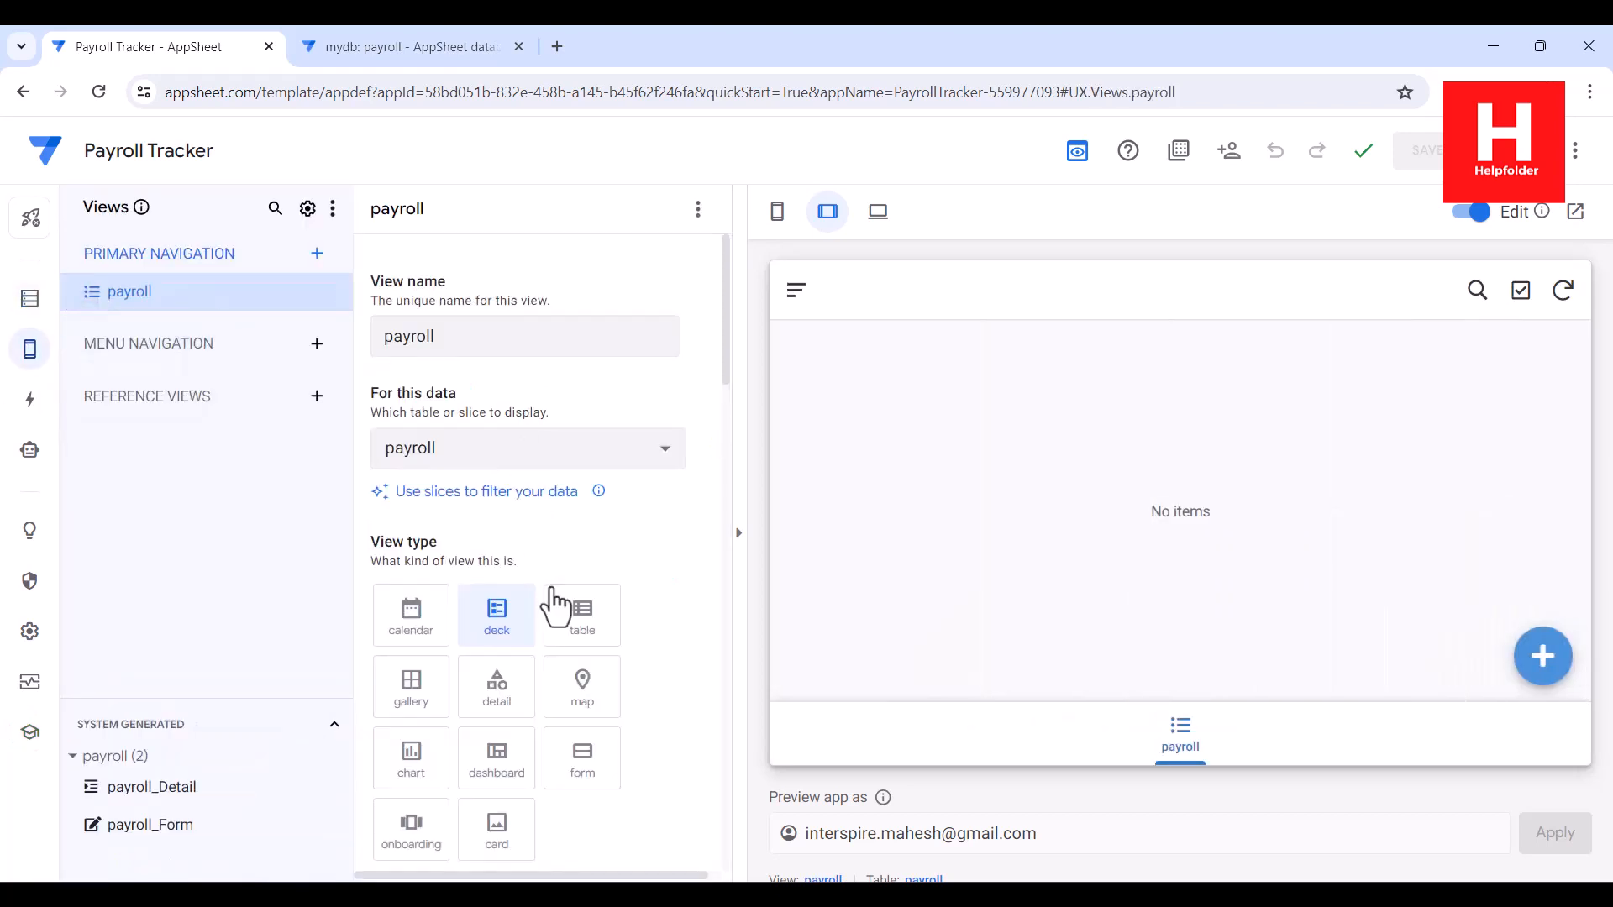
double_click(457, 346)
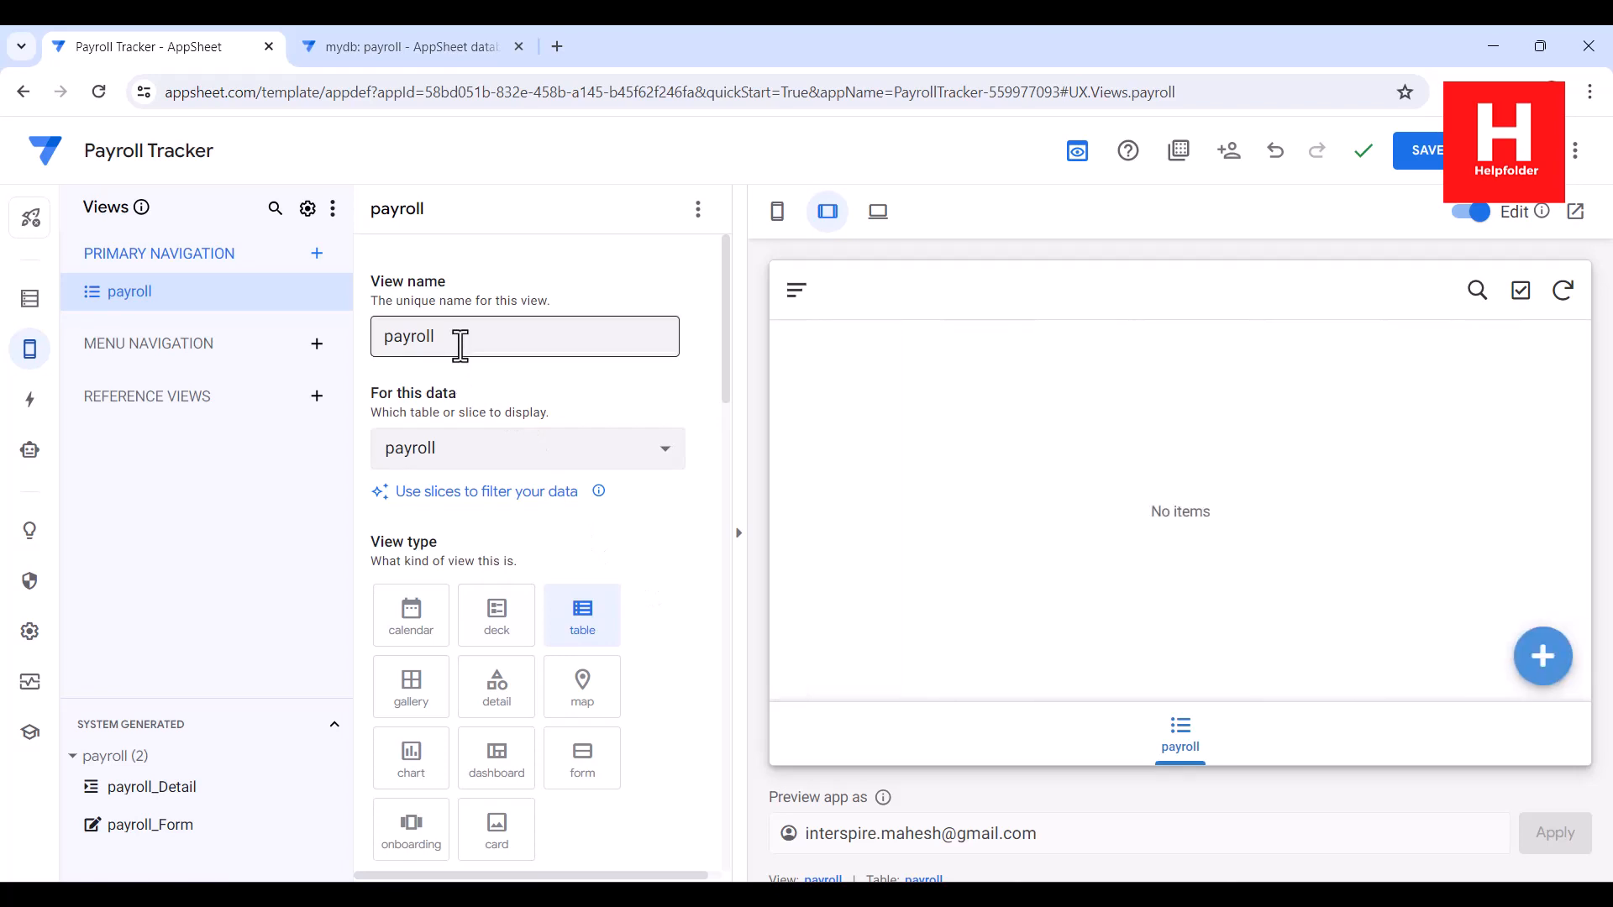
type("Payroll")
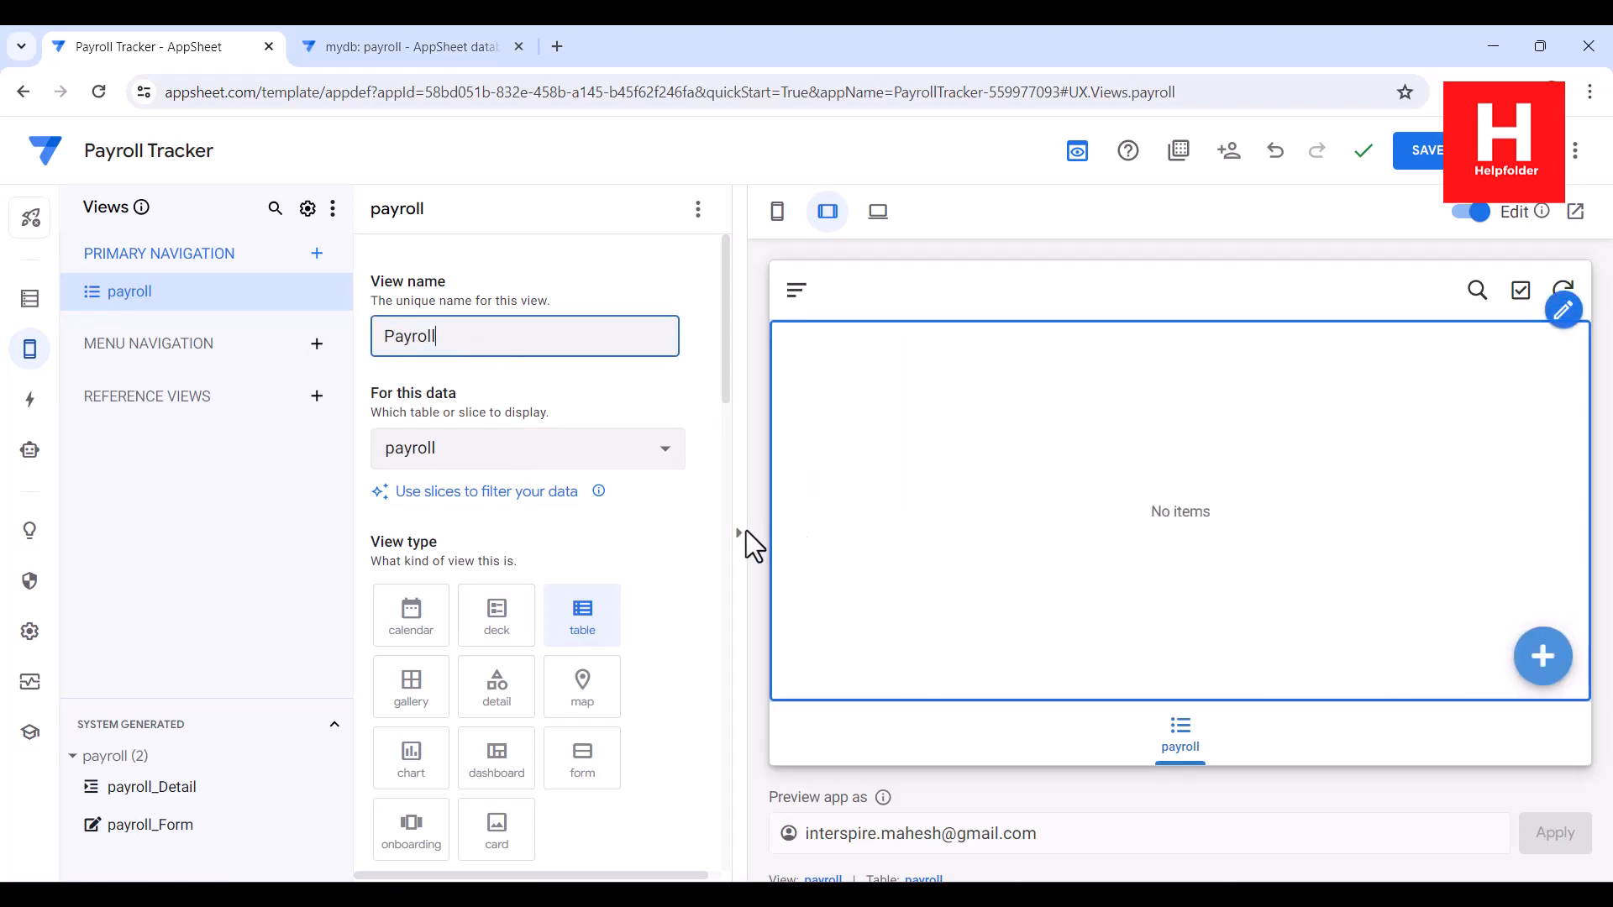
left_click(694, 536)
Remove the sort by Name from the Payroll view's options and save the app
scroll(697, 538, "down", 9)
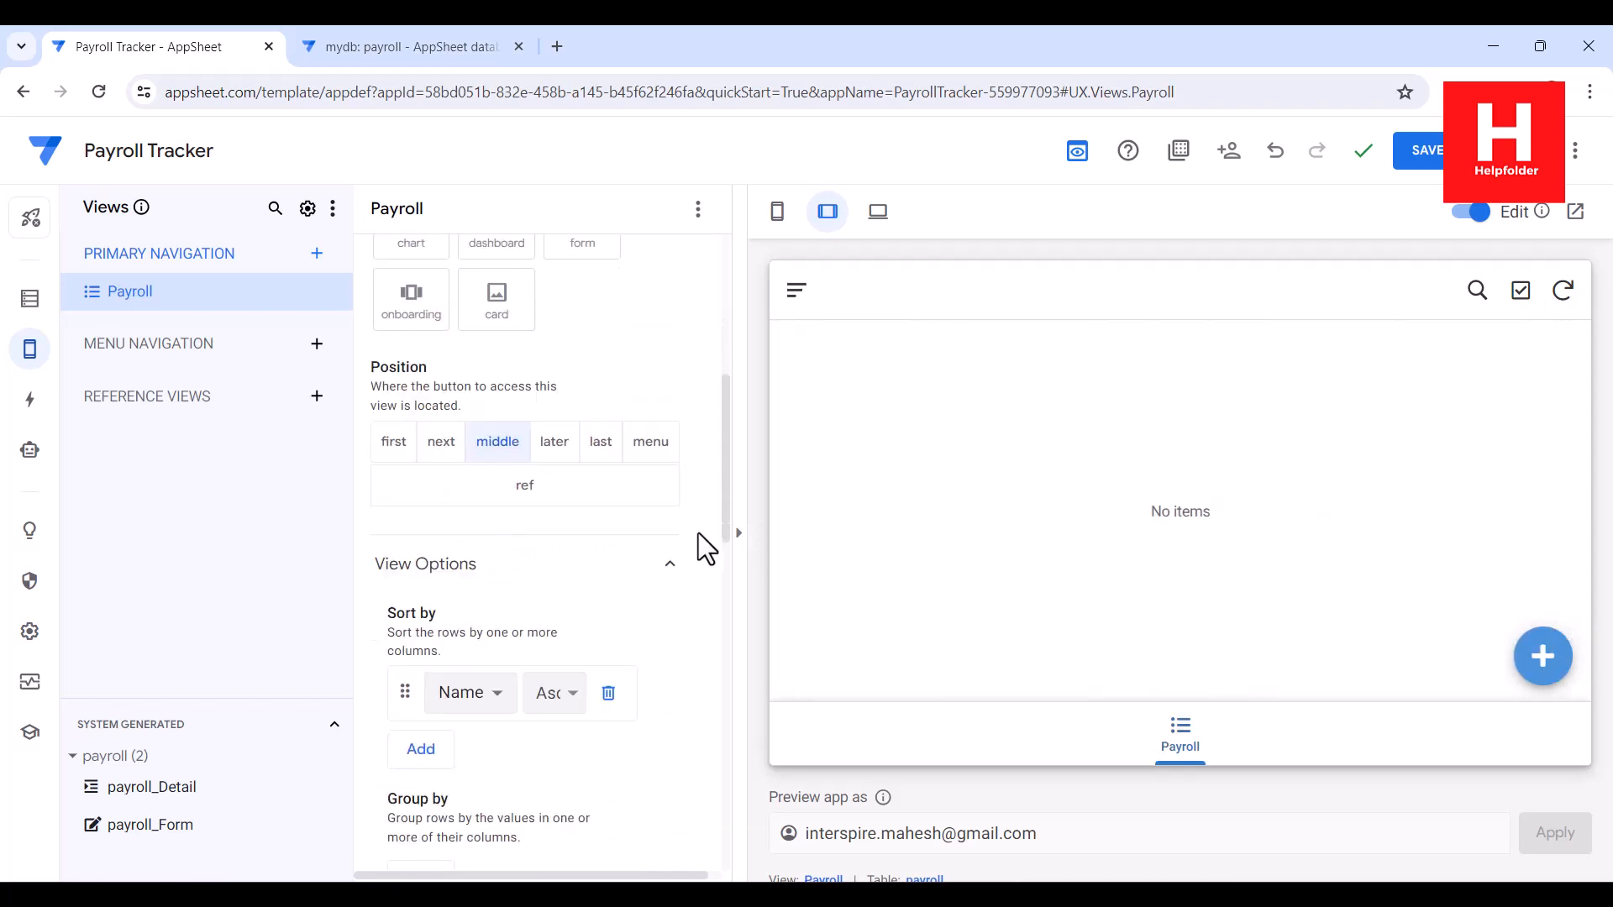
left_click(609, 490)
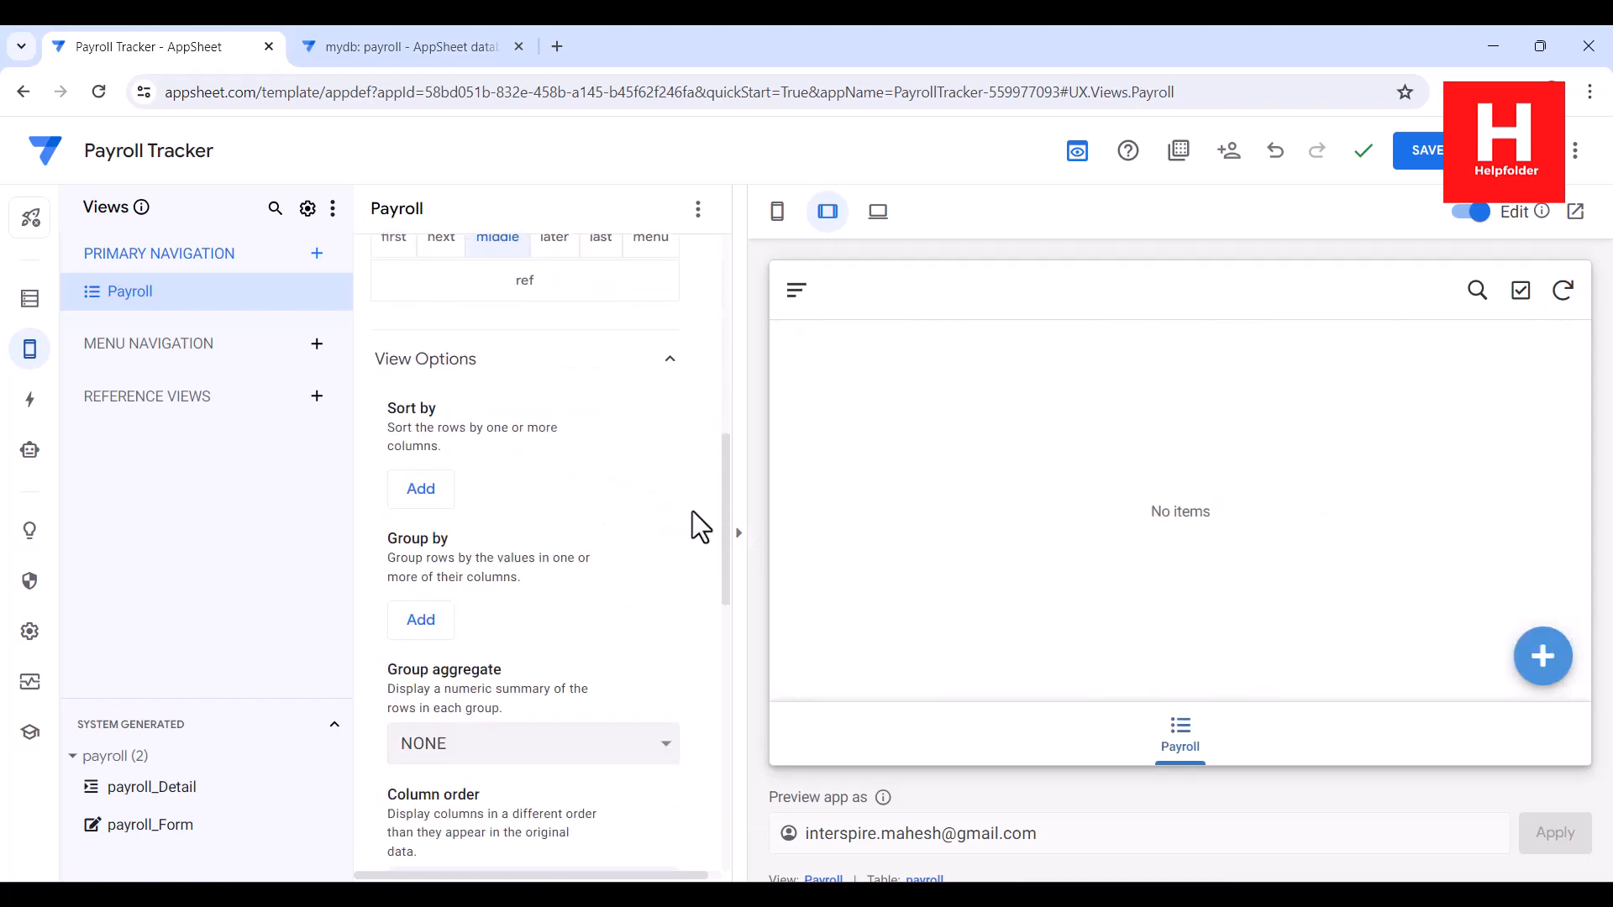
left_click_drag(721, 491, 726, 301)
left_click(726, 301)
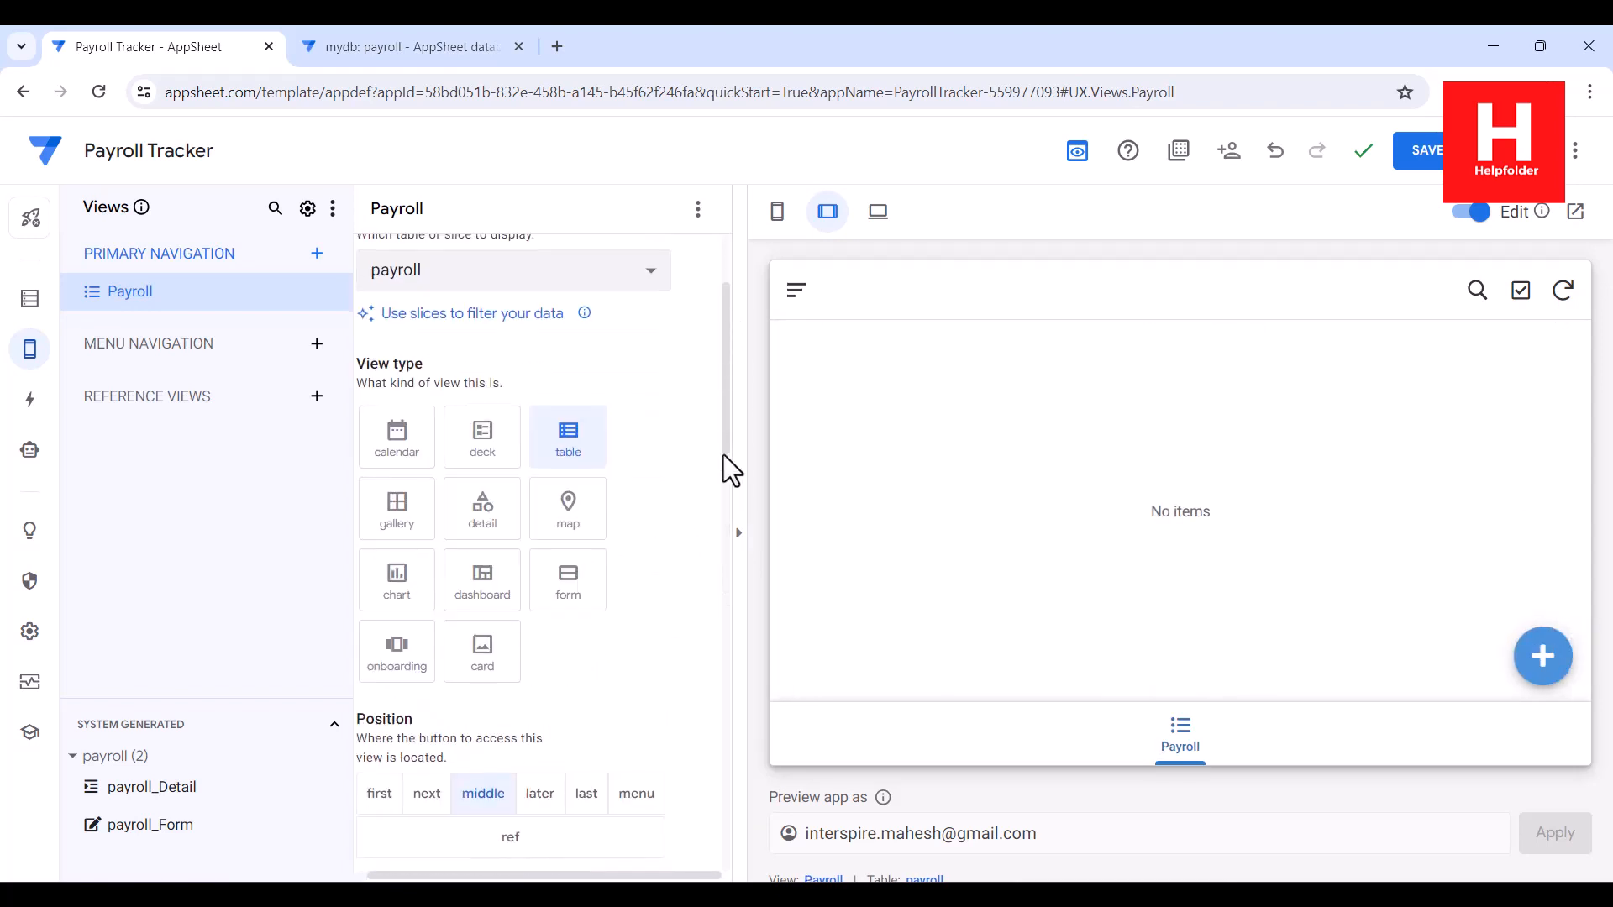
left_click_drag(733, 414, 723, 376)
left_click(699, 378)
left_click(1420, 150)
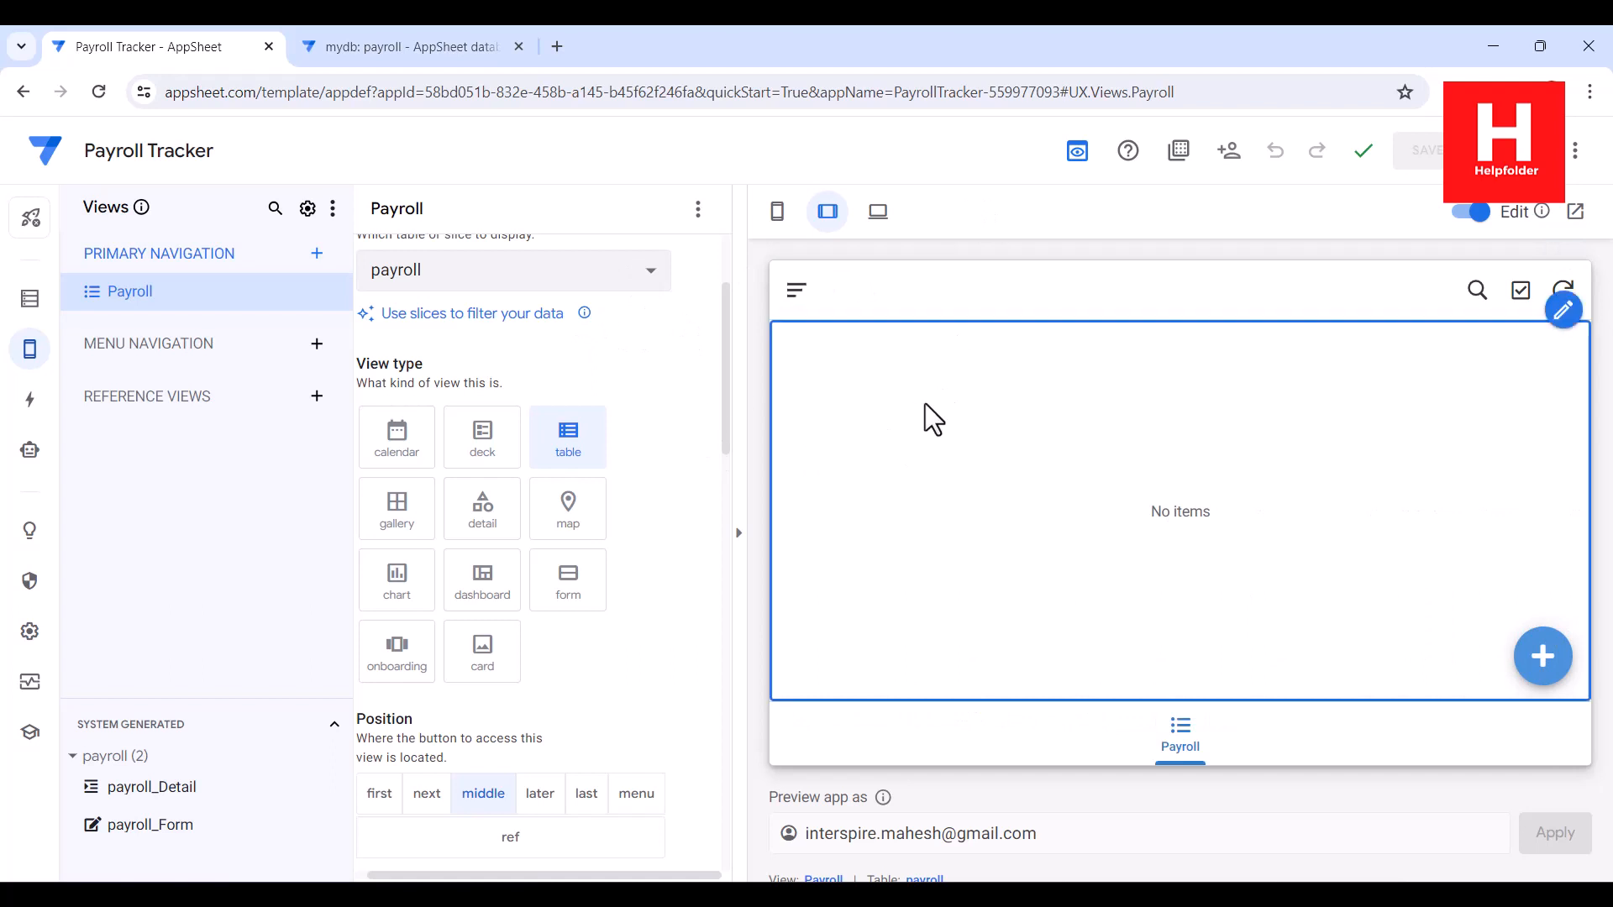
Open the Payroll Tracker preview in its own desktop view and start a new payroll record with ID 1 and the employee's name
left_click(880, 215)
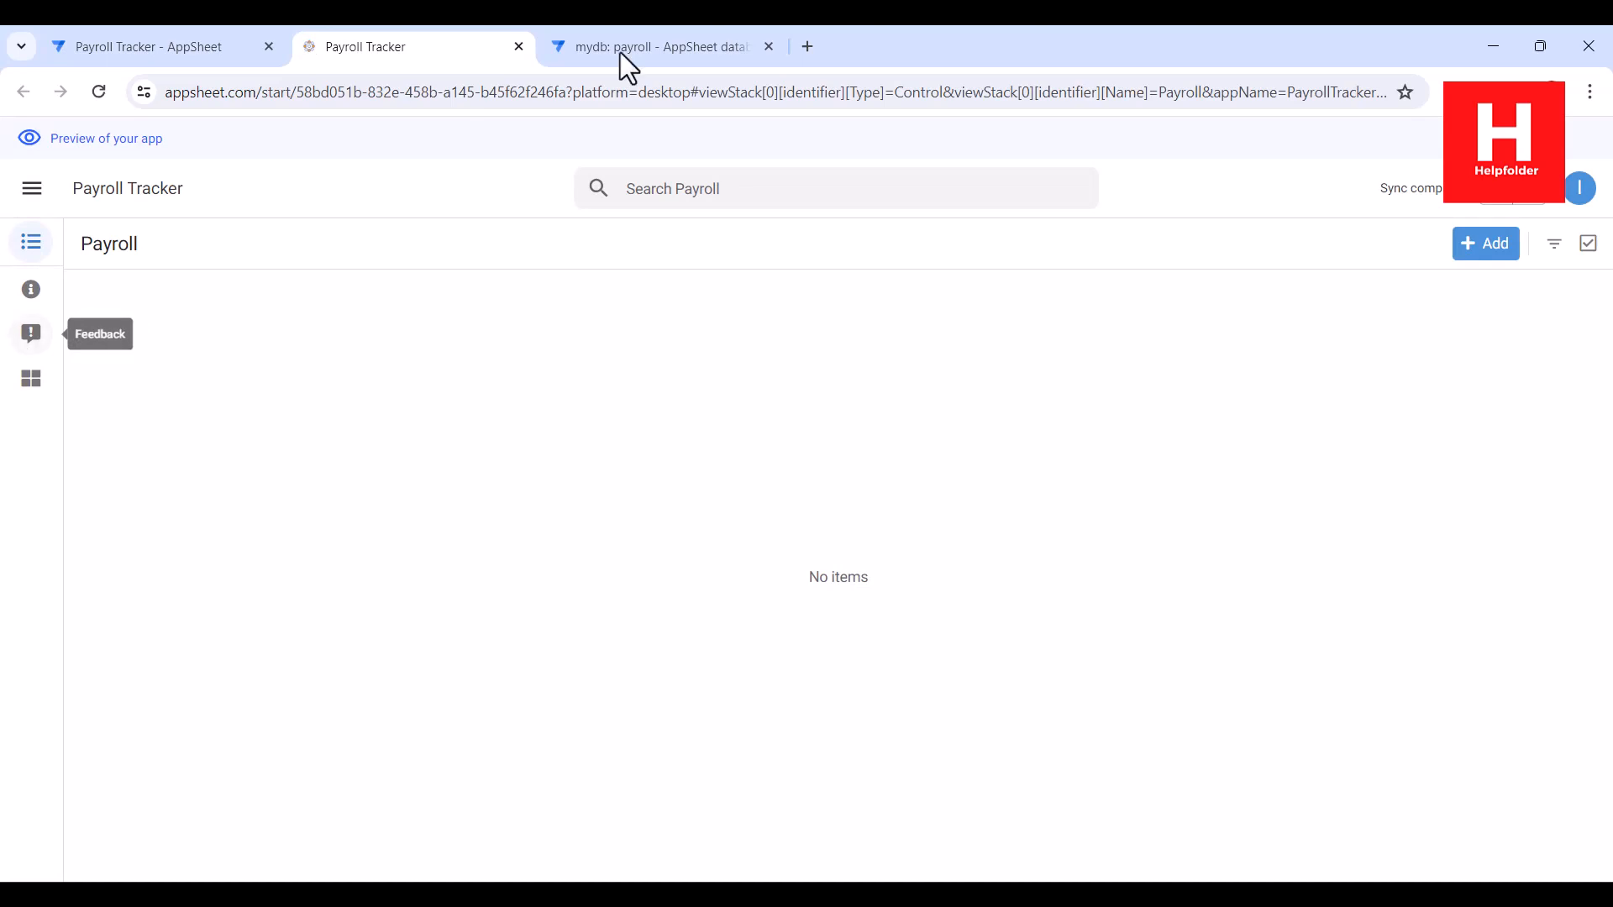
left_click(1476, 249)
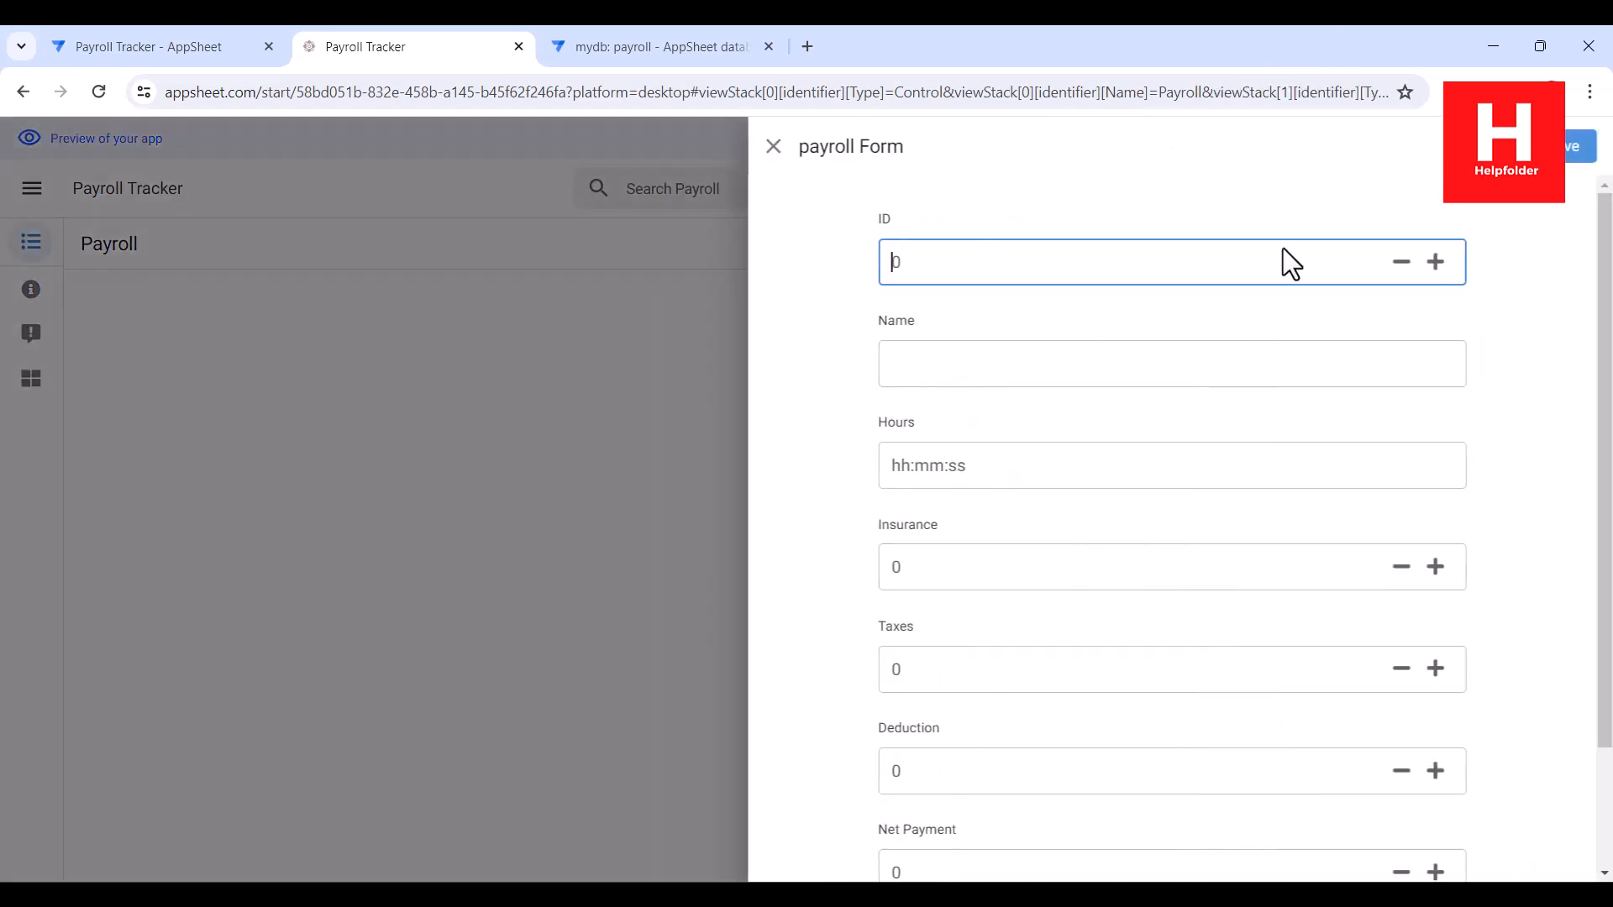
type("1")
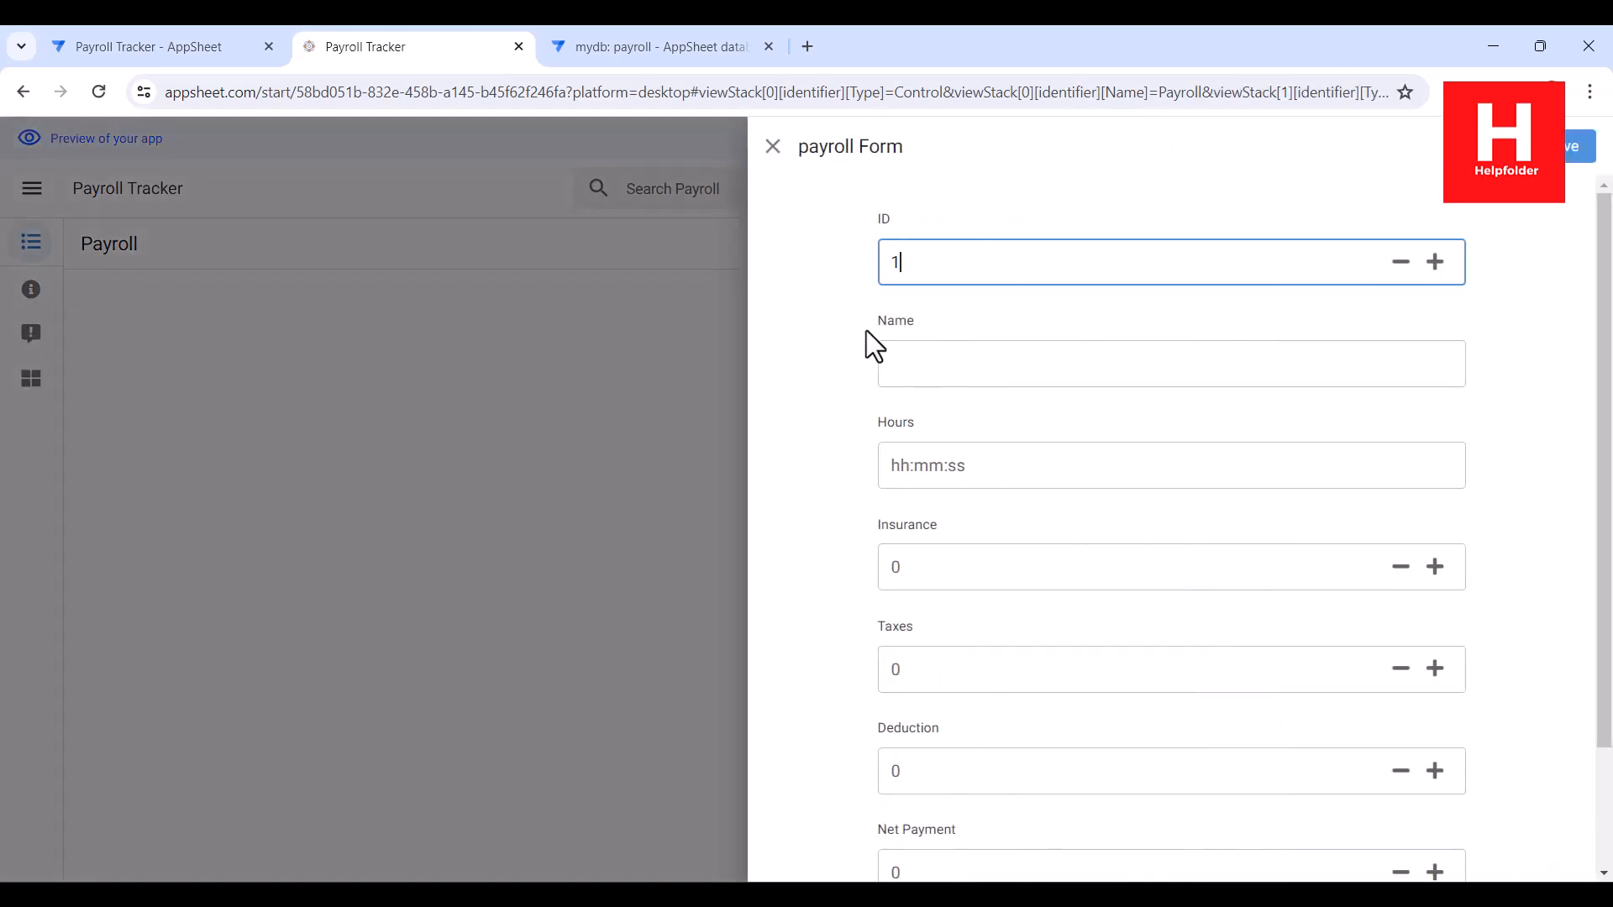
left_click(1064, 365)
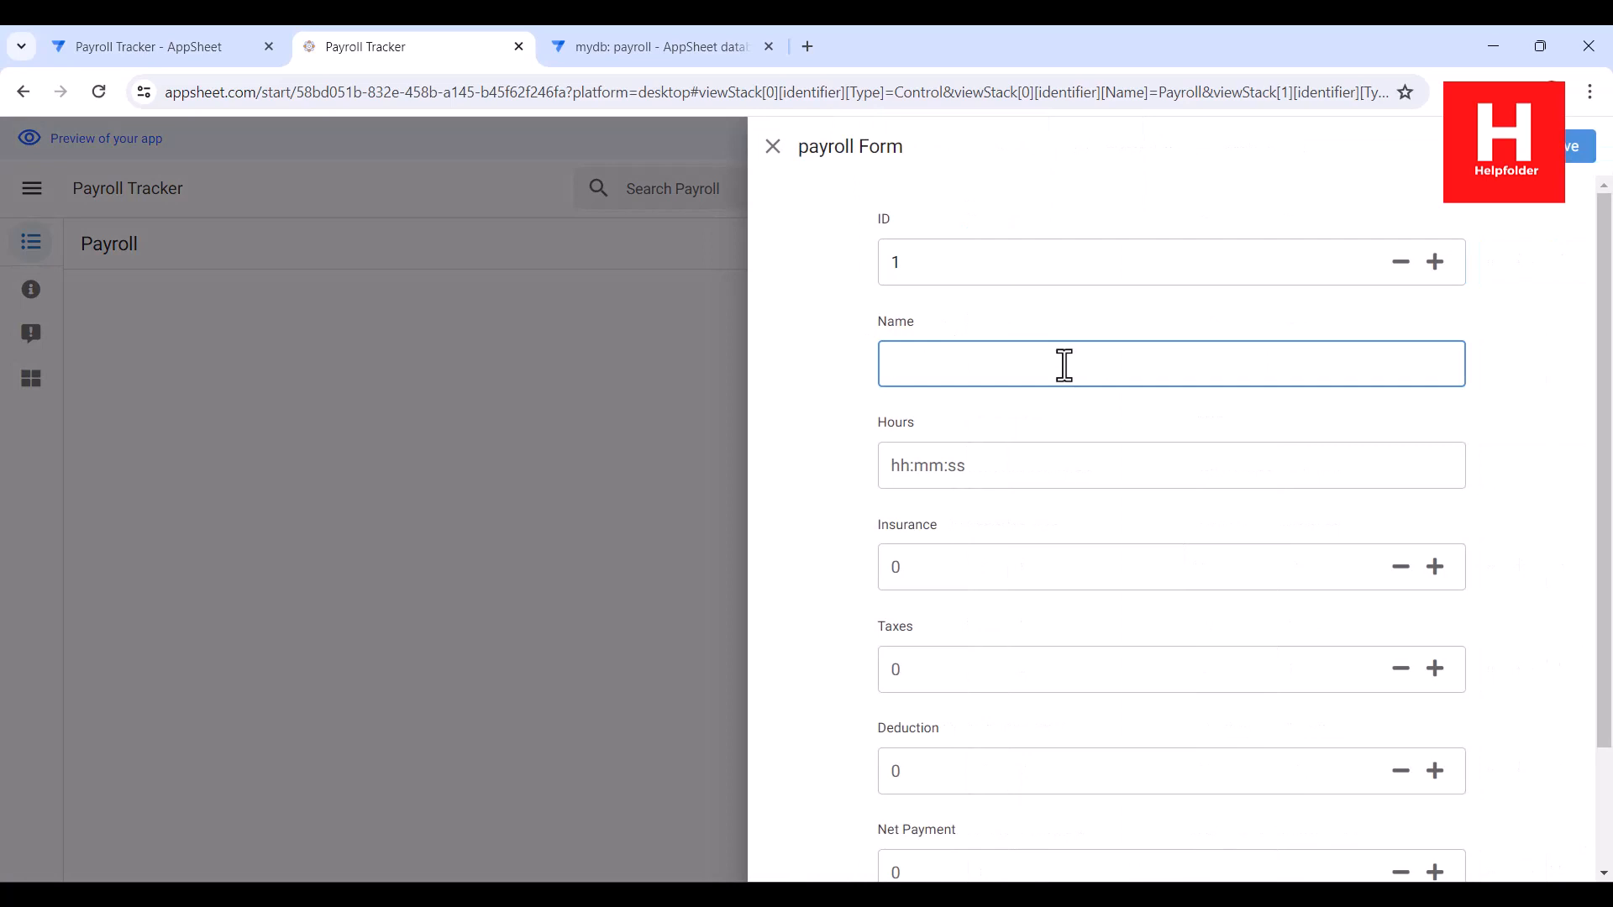
type("Aadam")
Set the new payroll record's Hours to 8:20:00
left_click(953, 469)
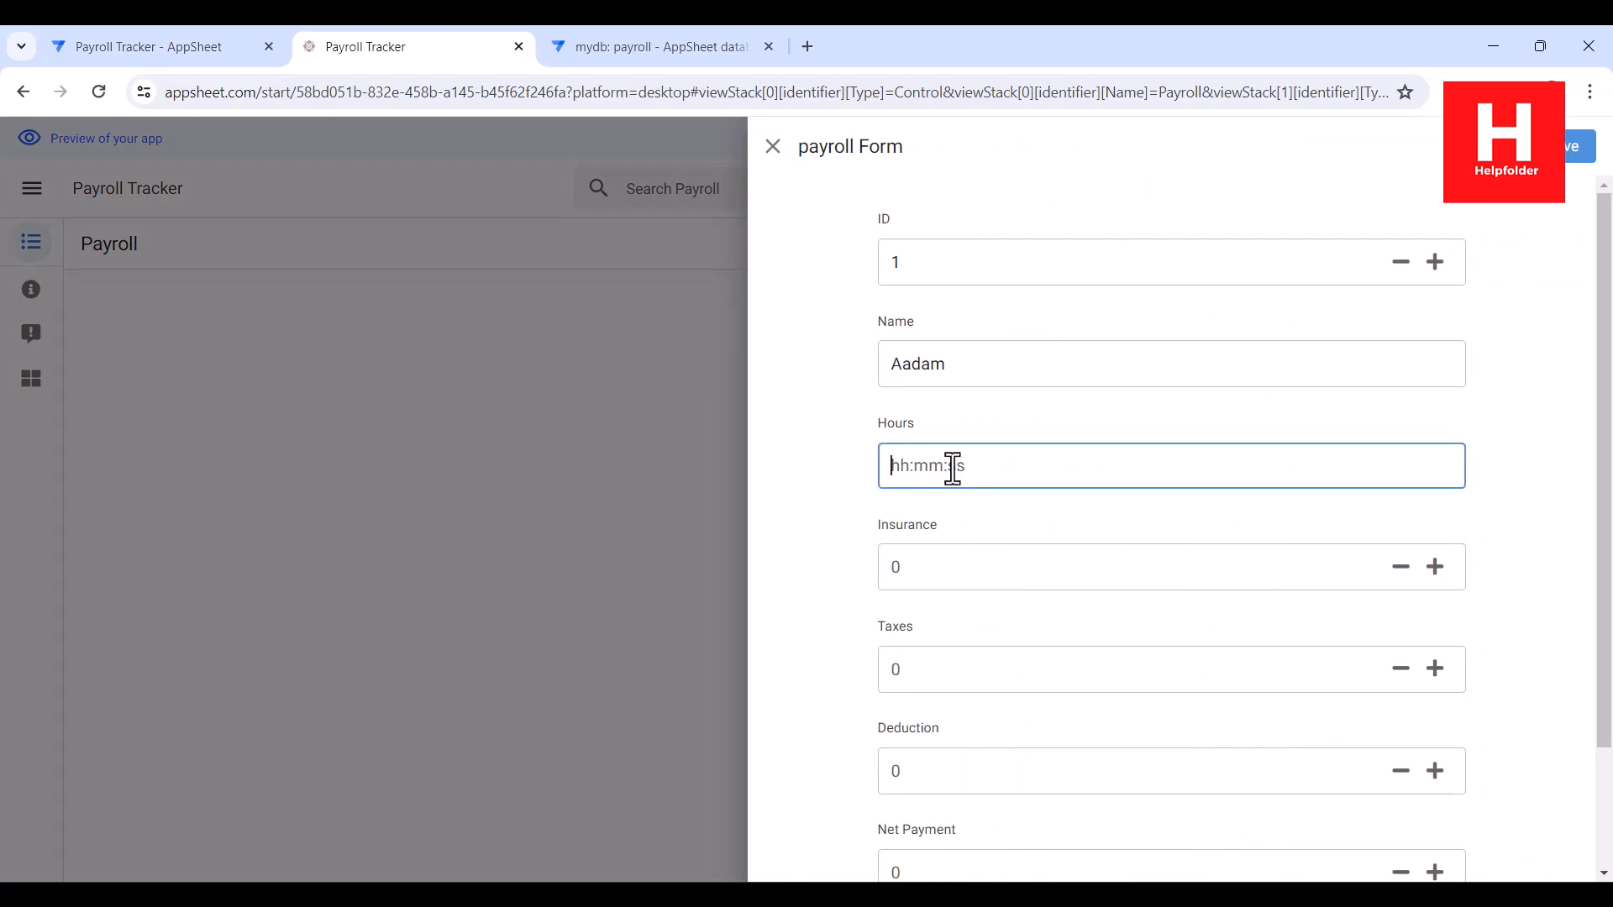
type("8:20")
left_click(973, 514)
left_click(965, 471)
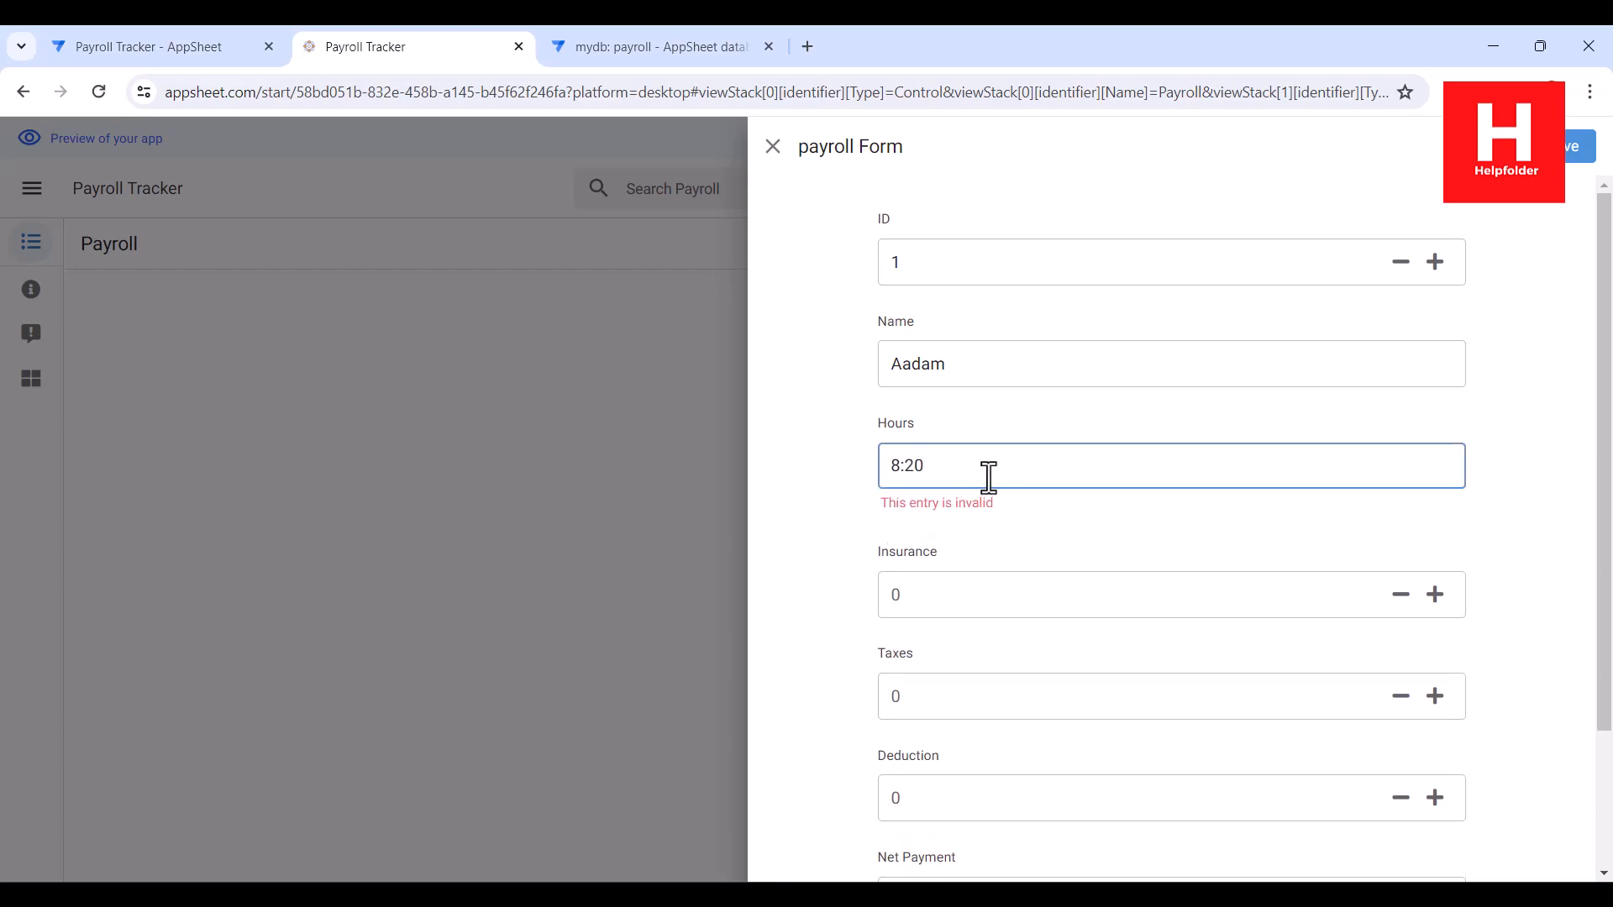
type(":00")
left_click(856, 516)
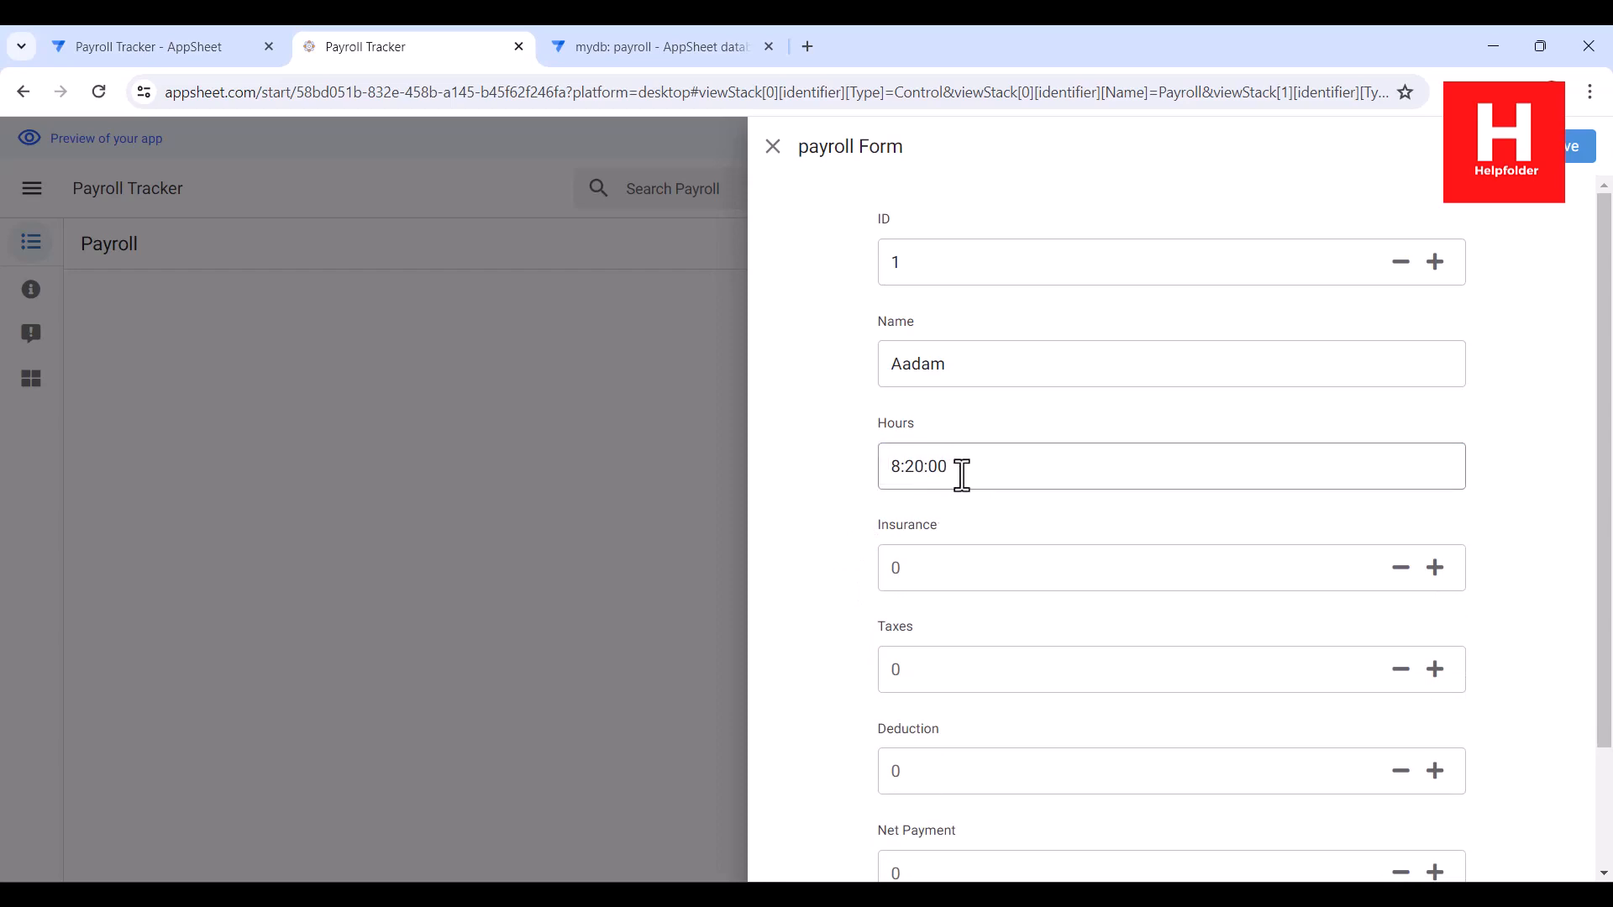
Set the payroll record's Insurance to 10, Taxes to 30 and Deduction to 20
left_click(954, 570)
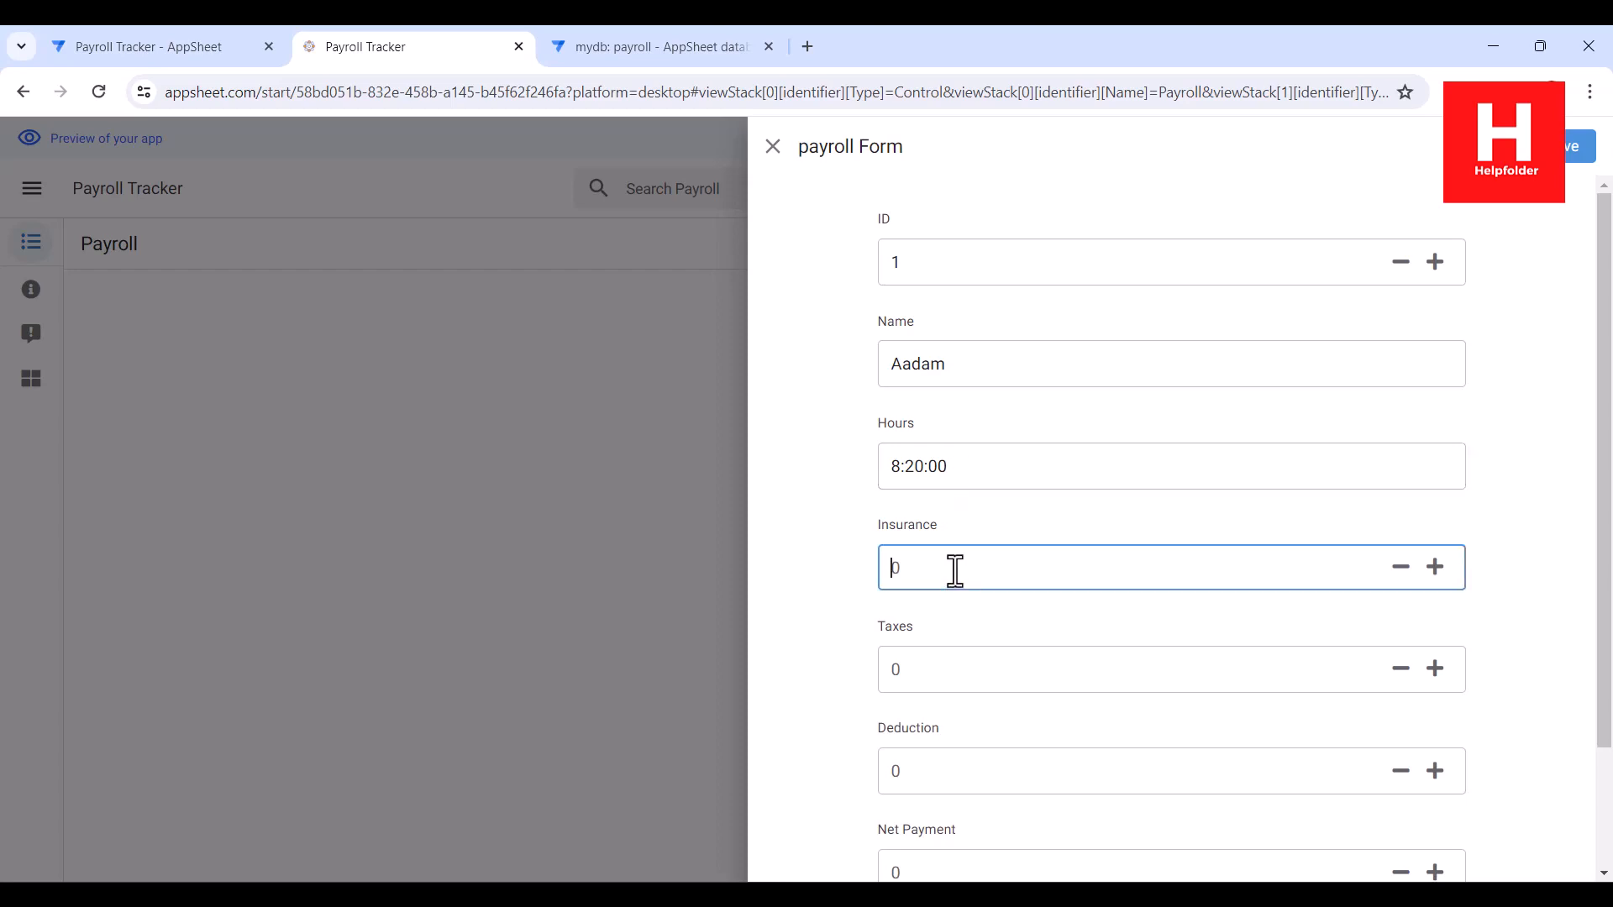
type("10")
left_click(952, 680)
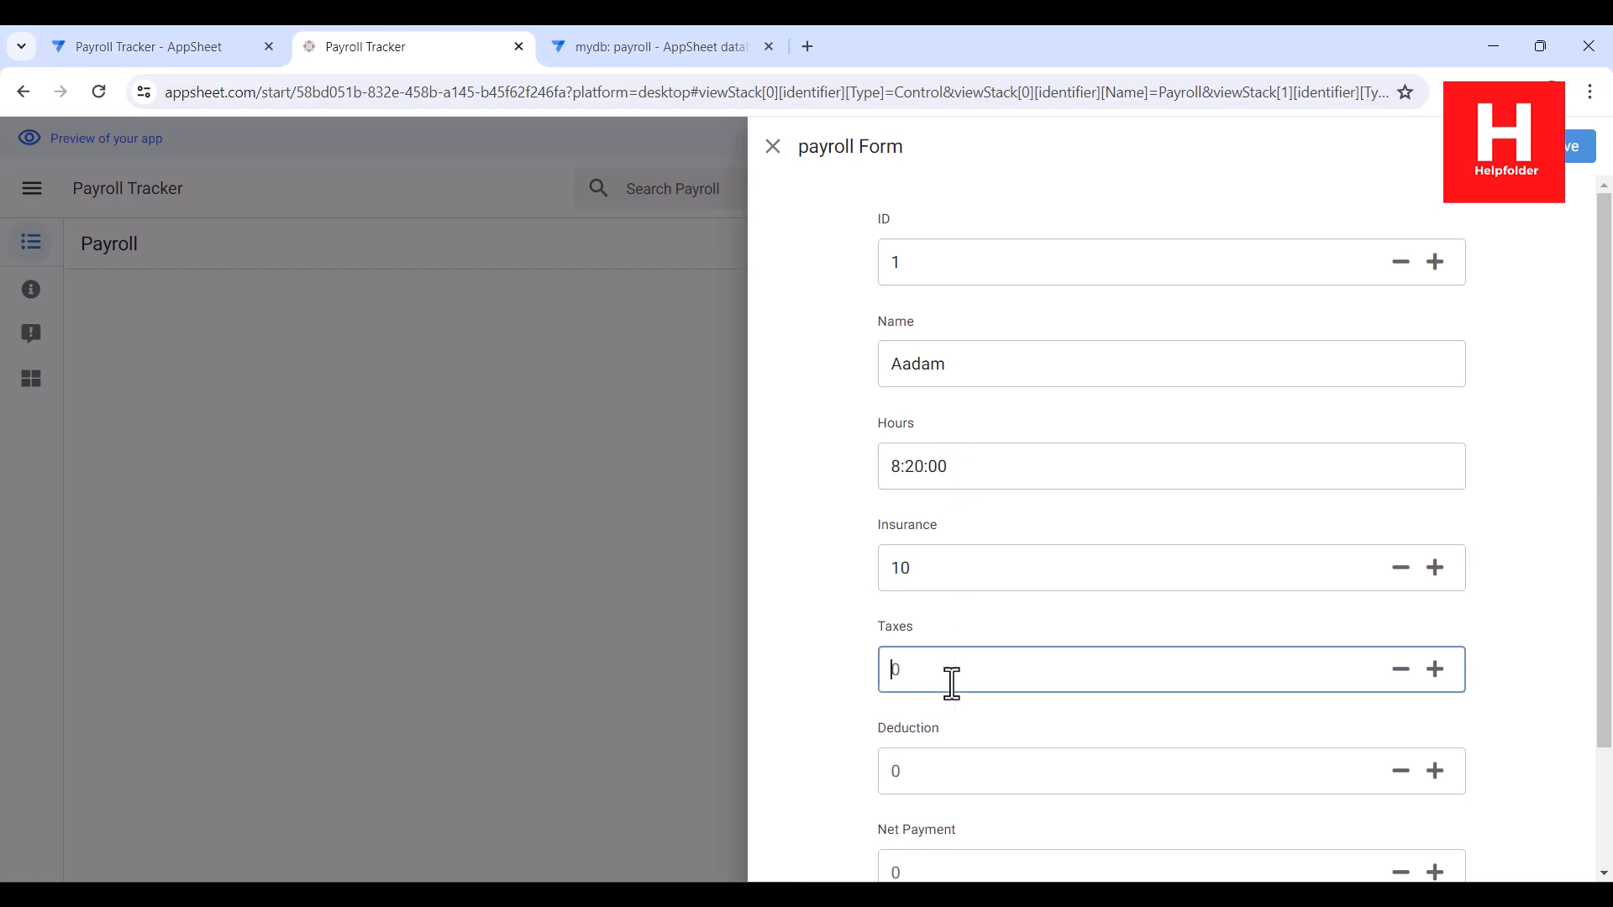
type("30")
scroll(950, 683, "down", 2)
left_click(921, 619)
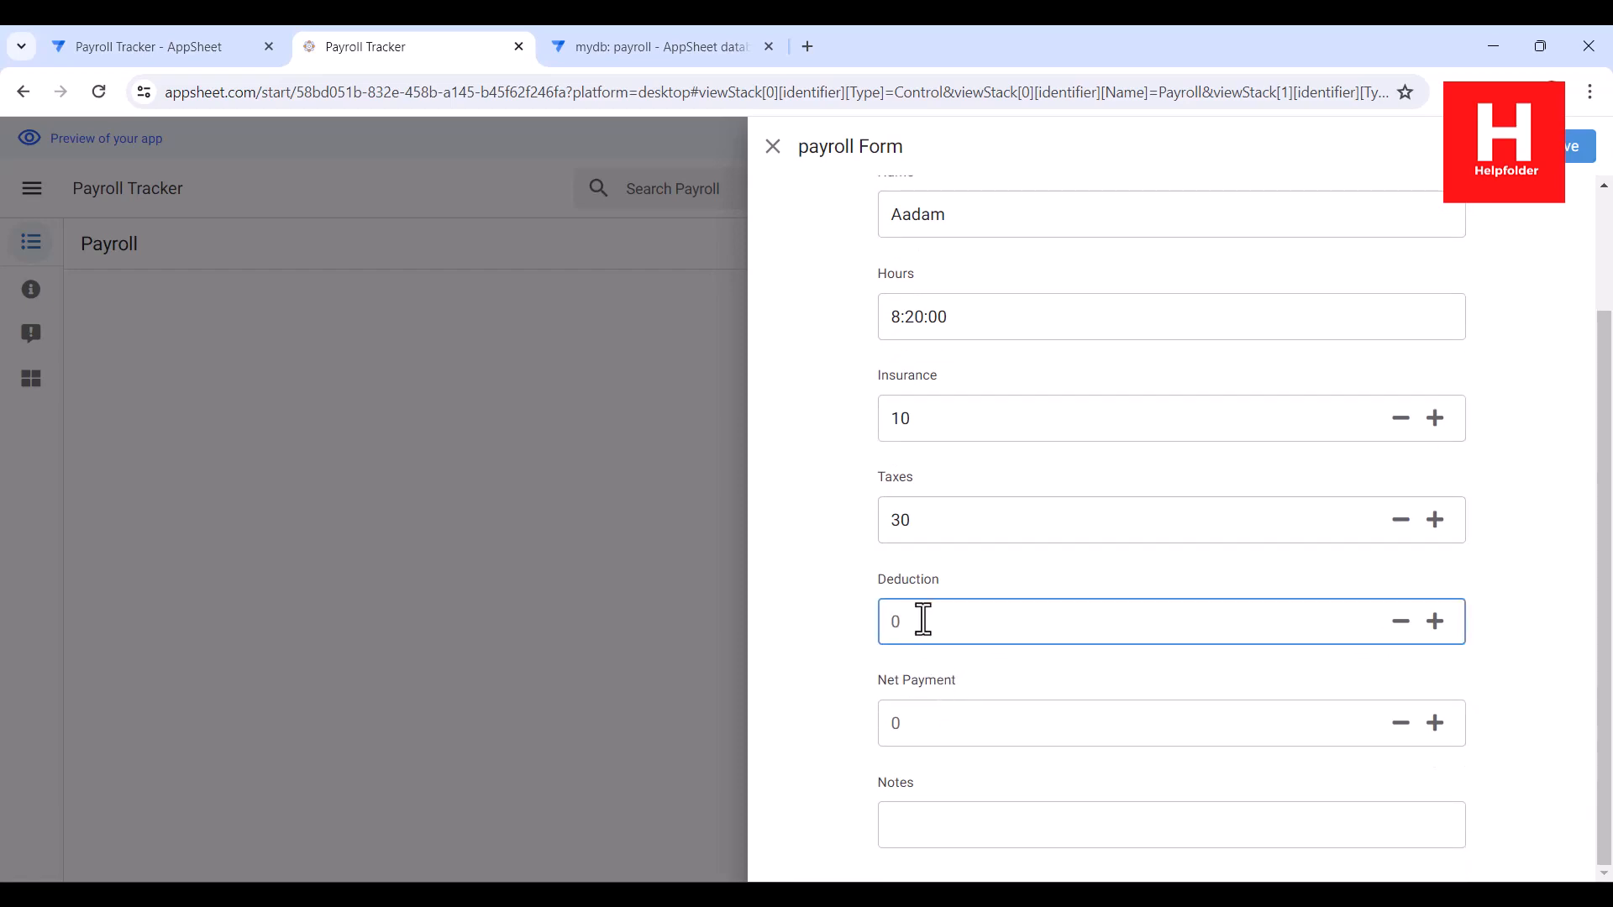
type("20")
Set the Net Payment to 380, review the form's entries and save the payroll record
scroll(976, 637, "up", 1)
scroll(977, 637, "down", 1)
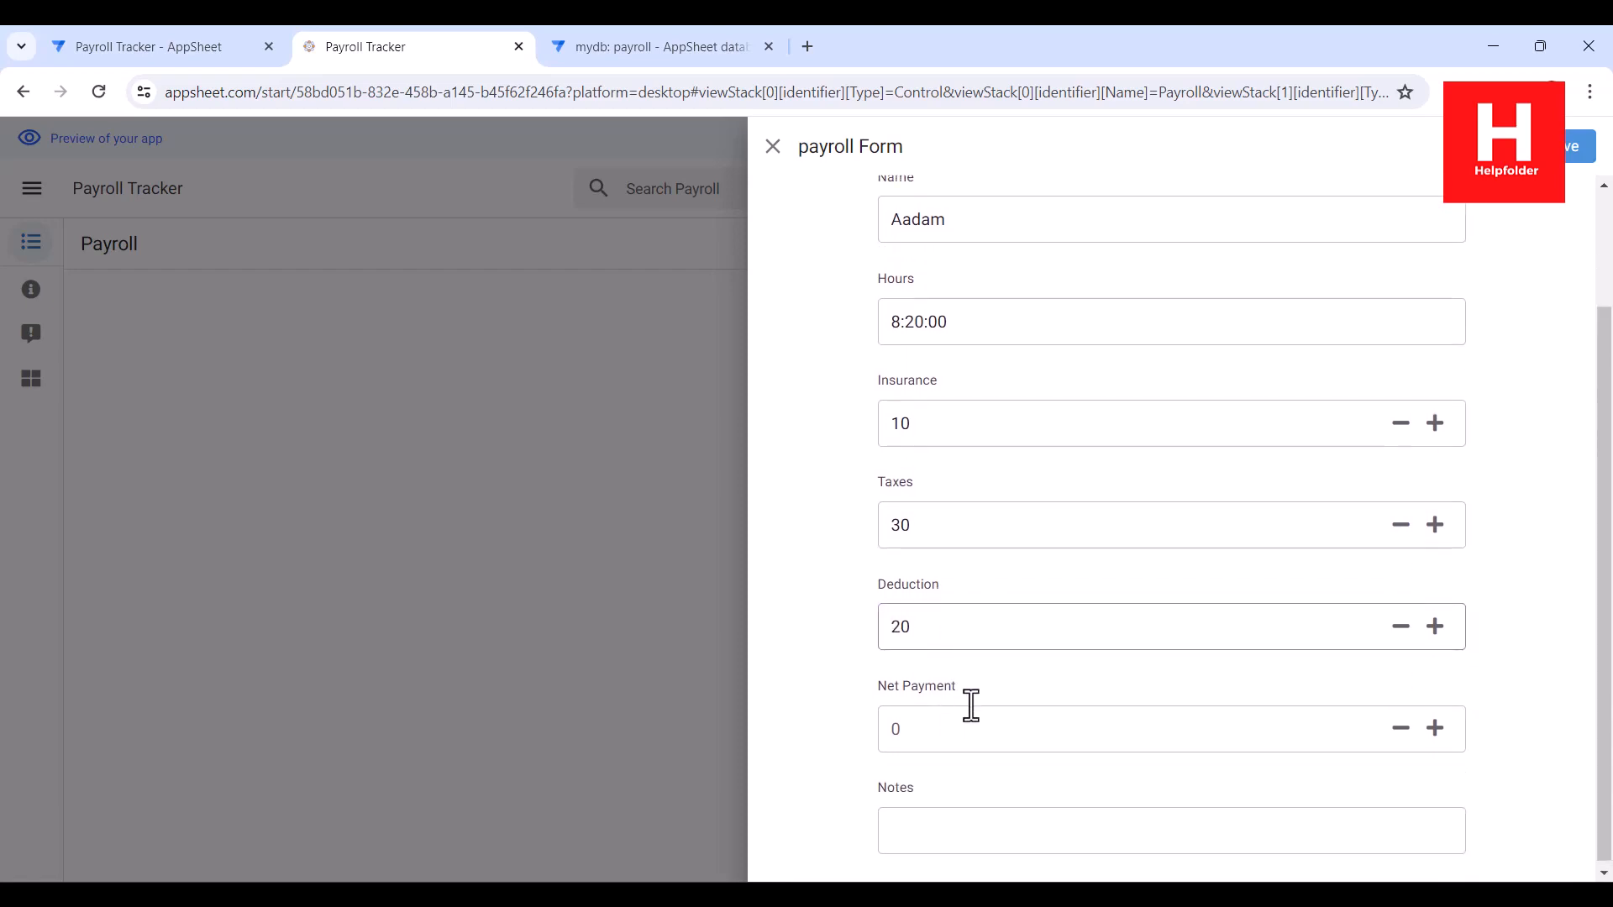
left_click(955, 712)
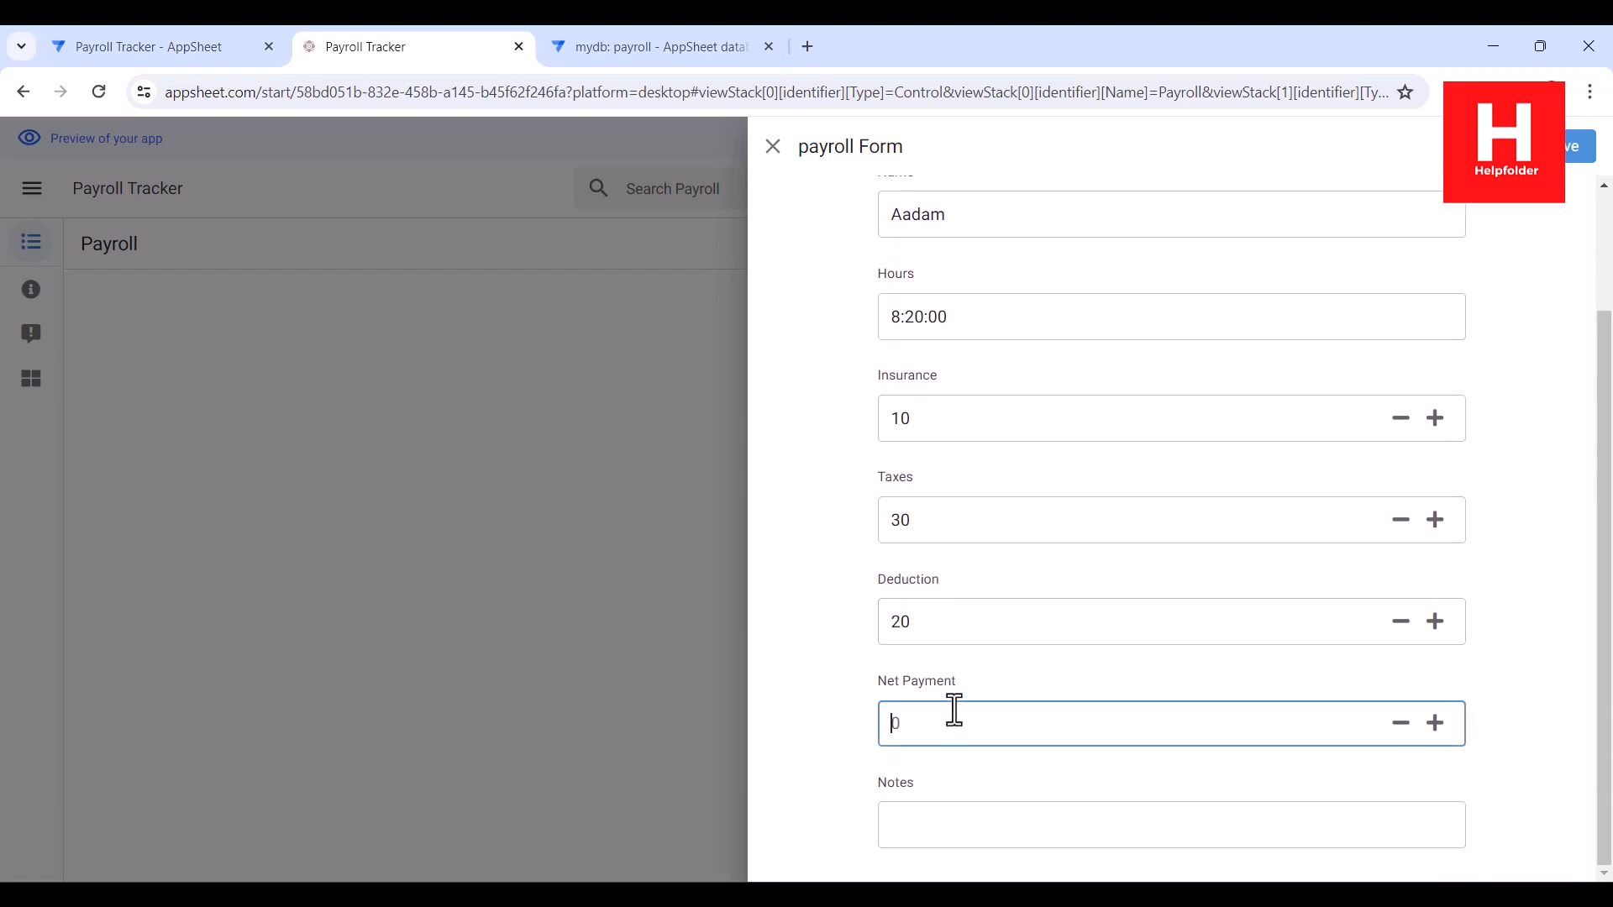
type("380")
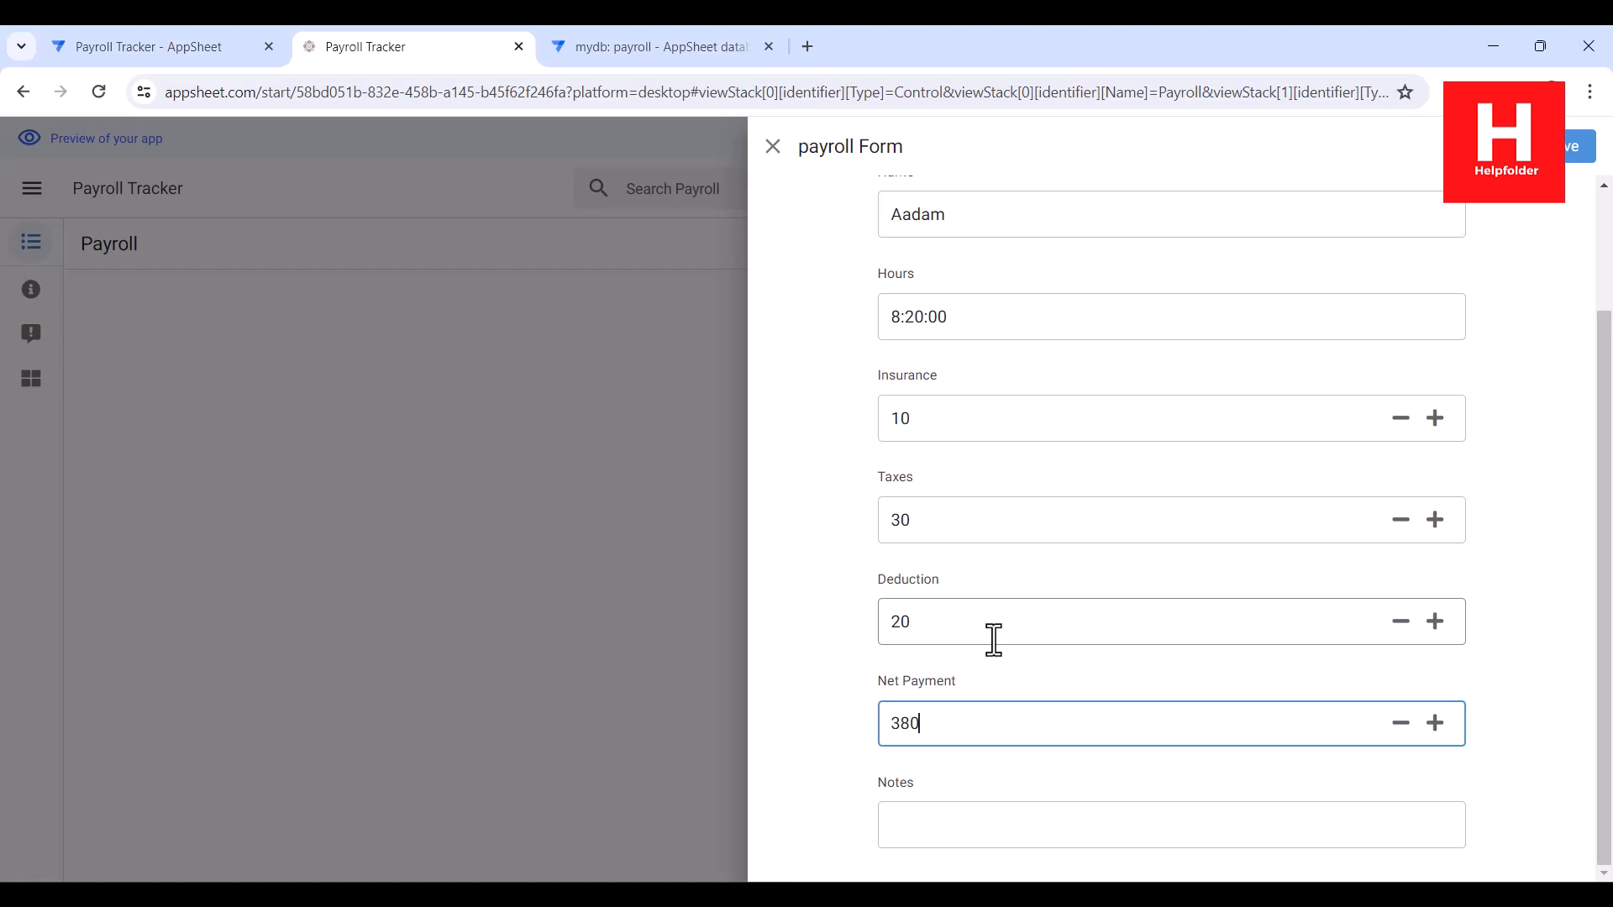
scroll(996, 639, "up", 3)
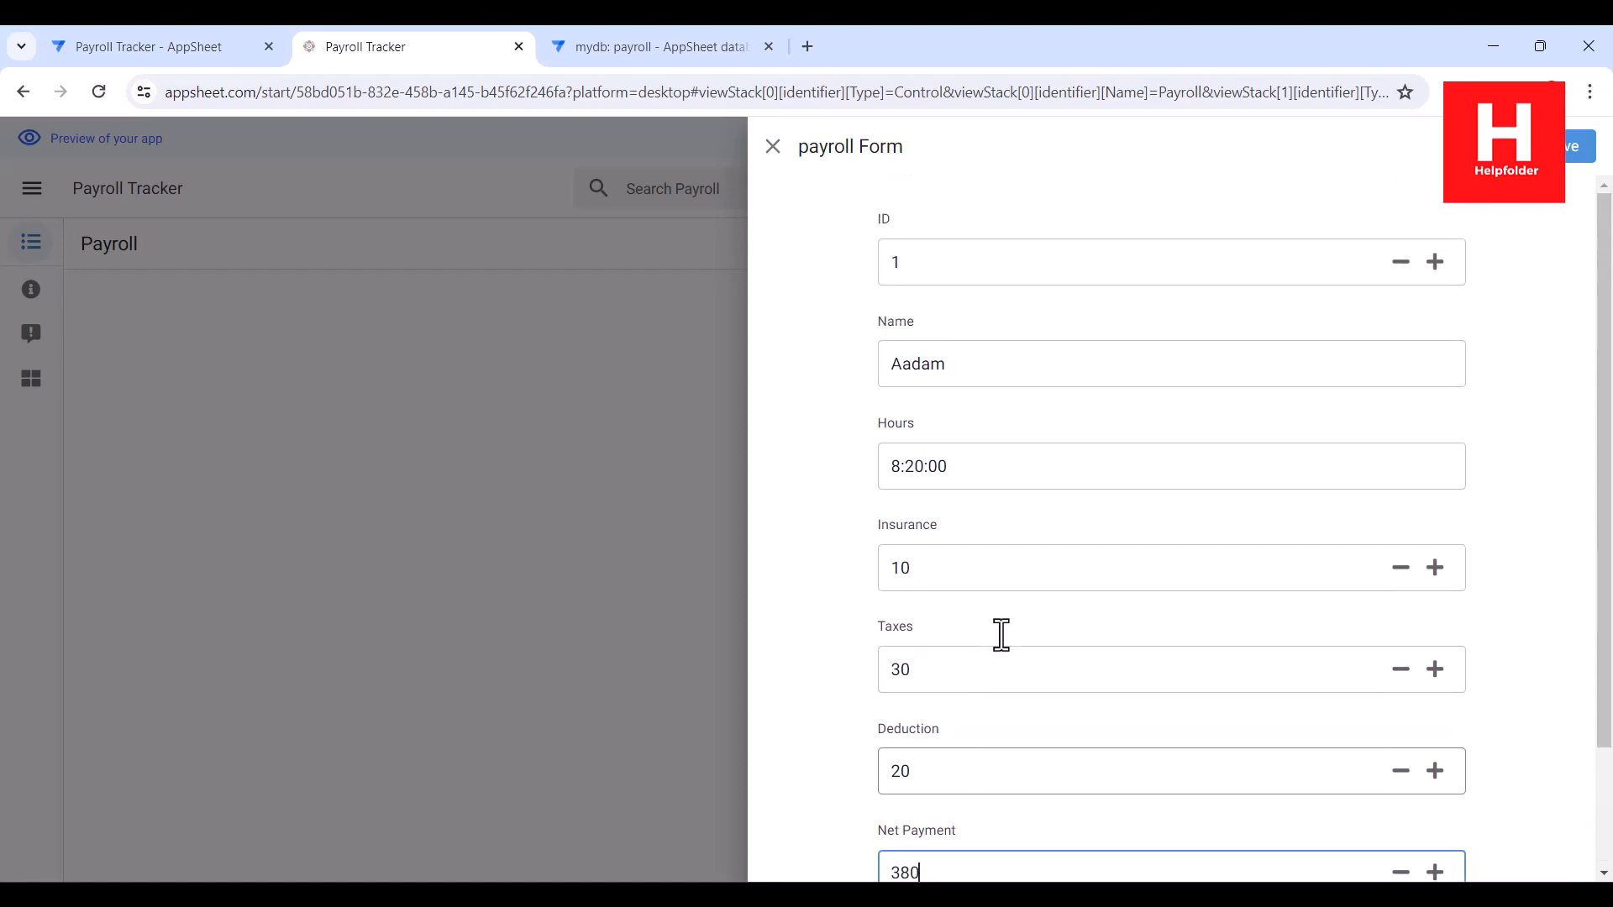
scroll(1003, 636, "down", 3)
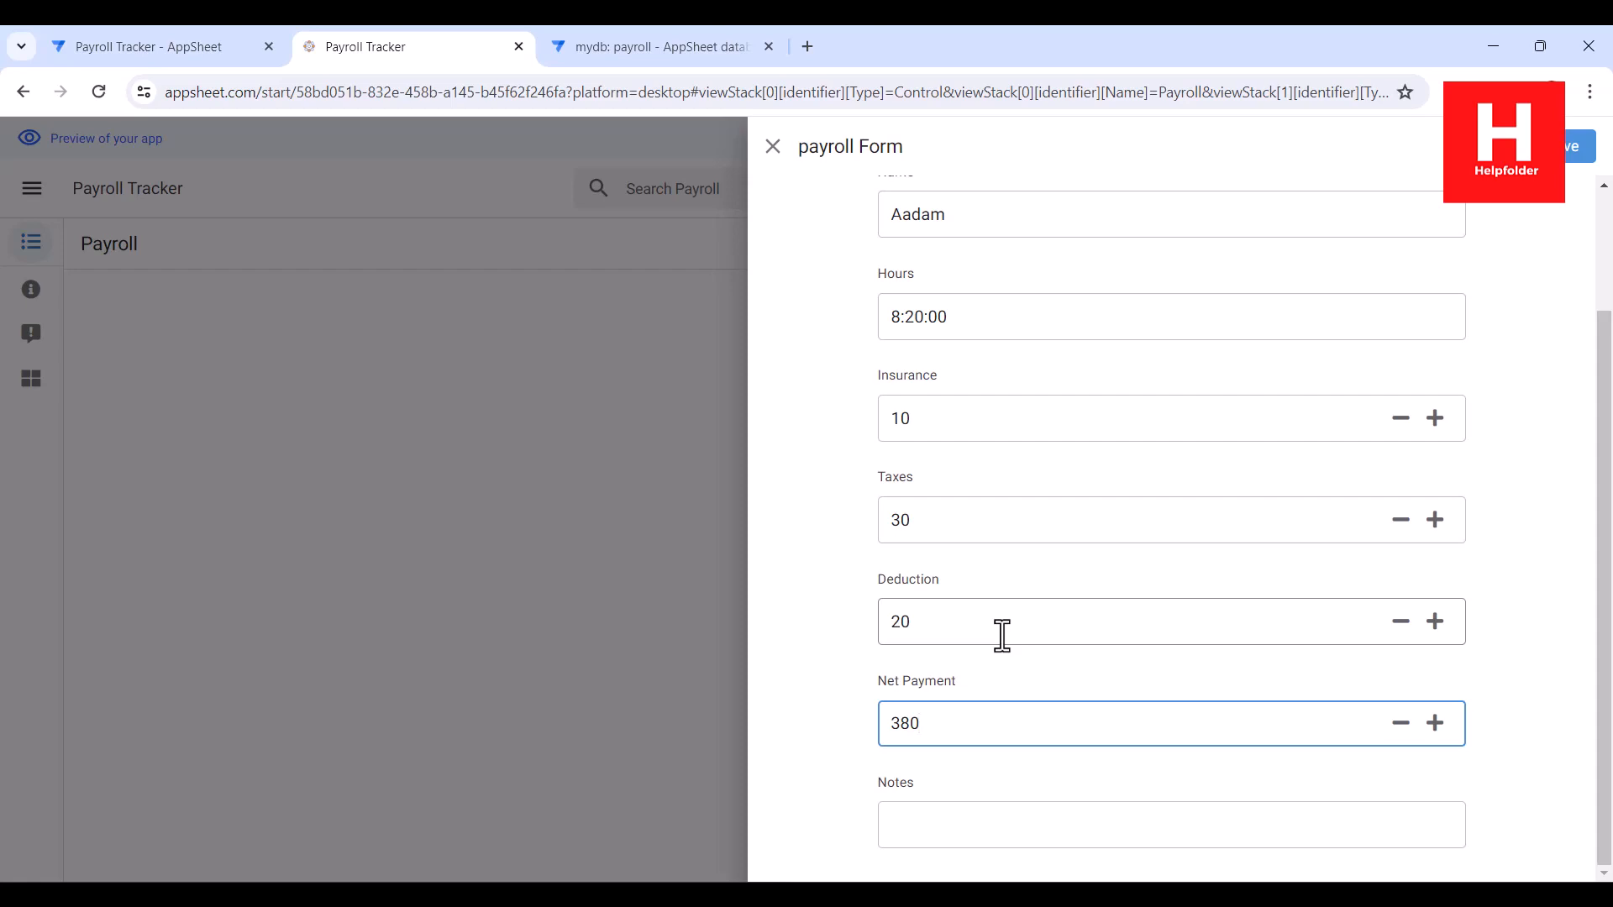
scroll(1002, 636, "up", 3)
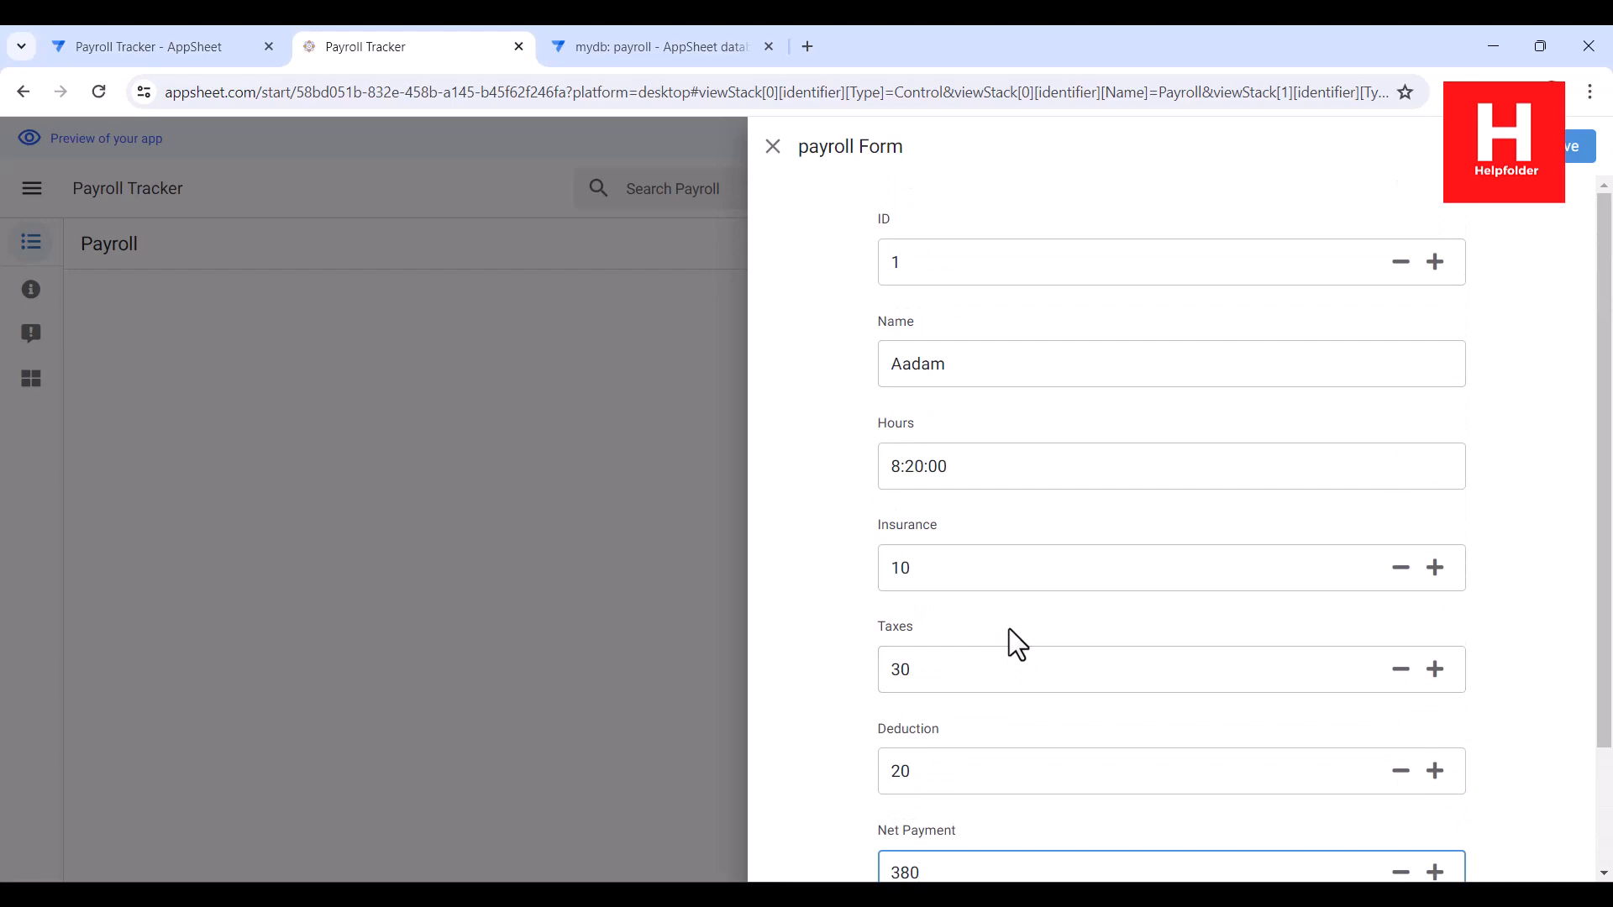
scroll(1010, 630, "down", 3)
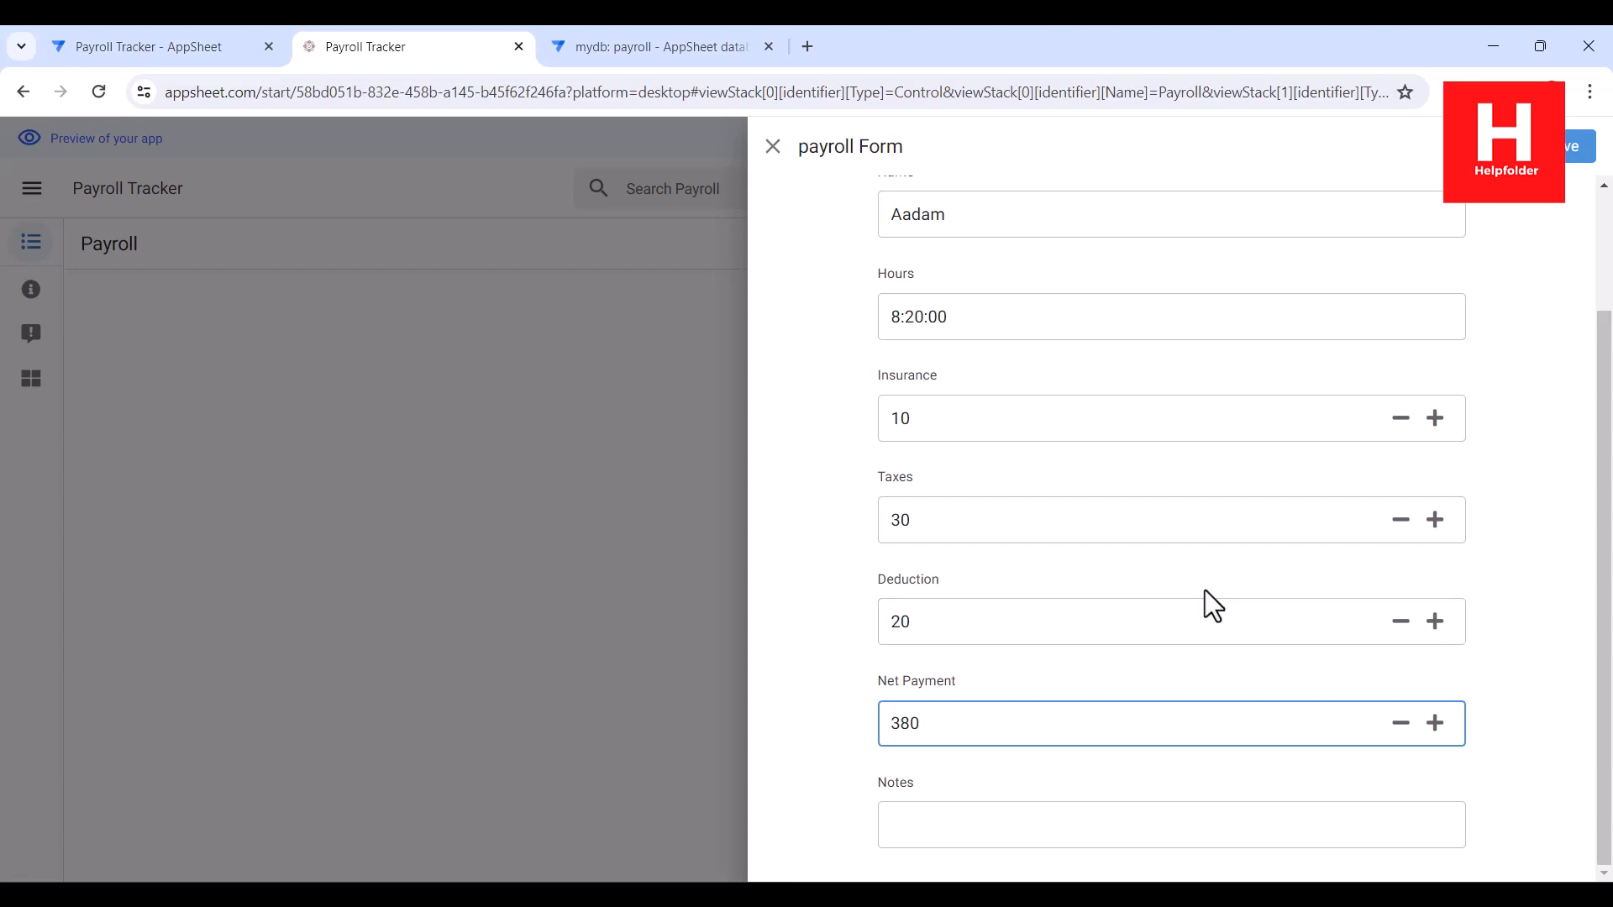
left_click(1580, 146)
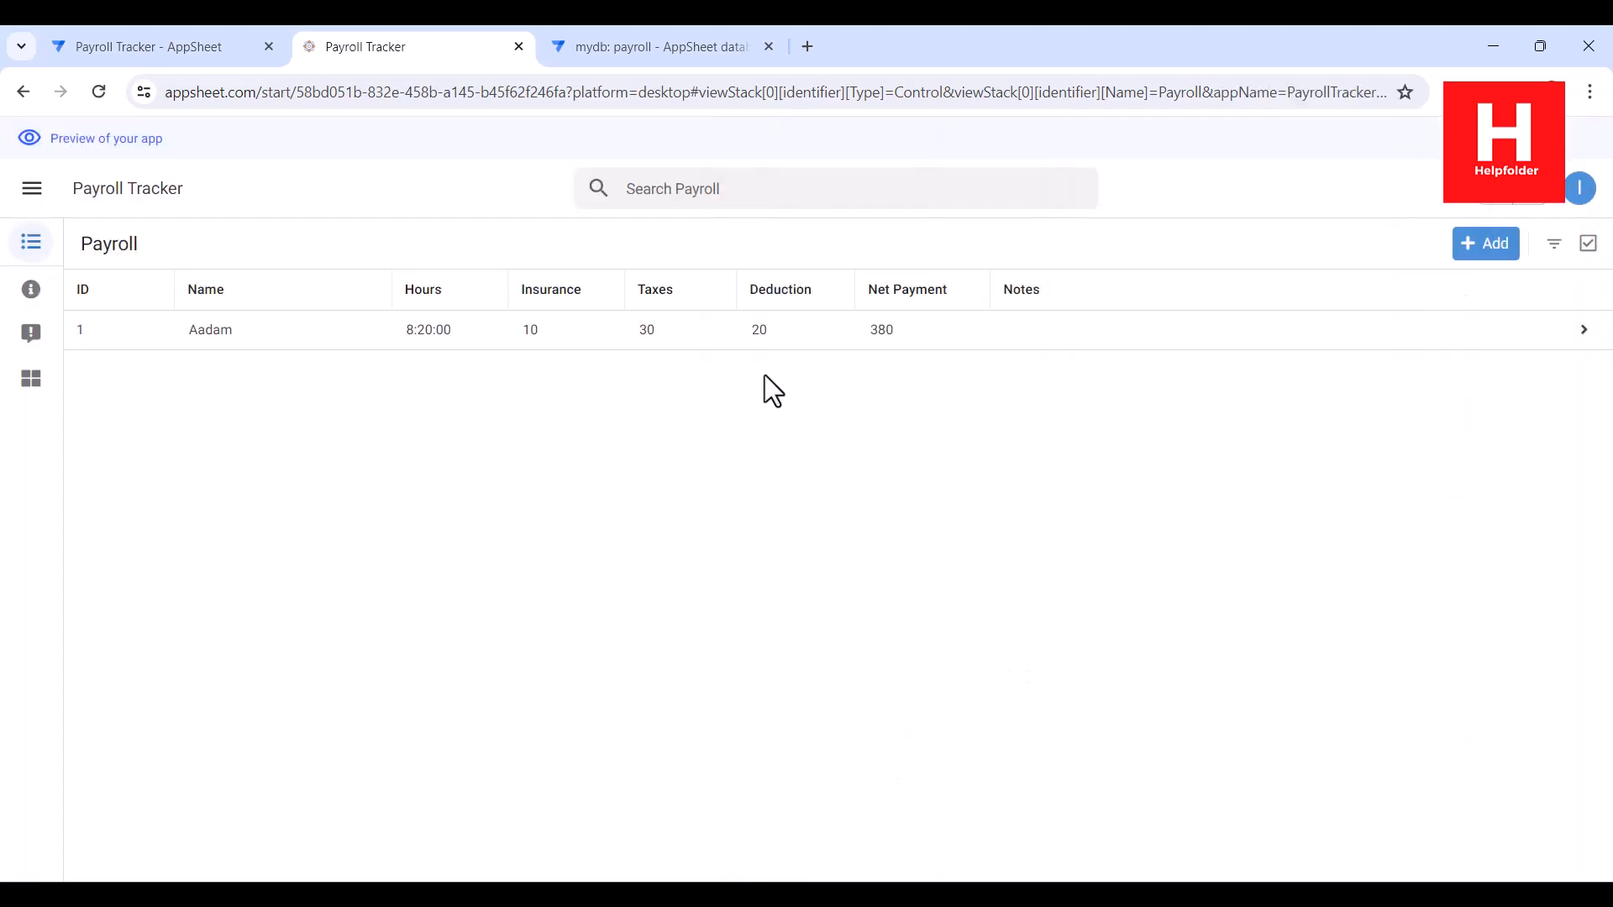